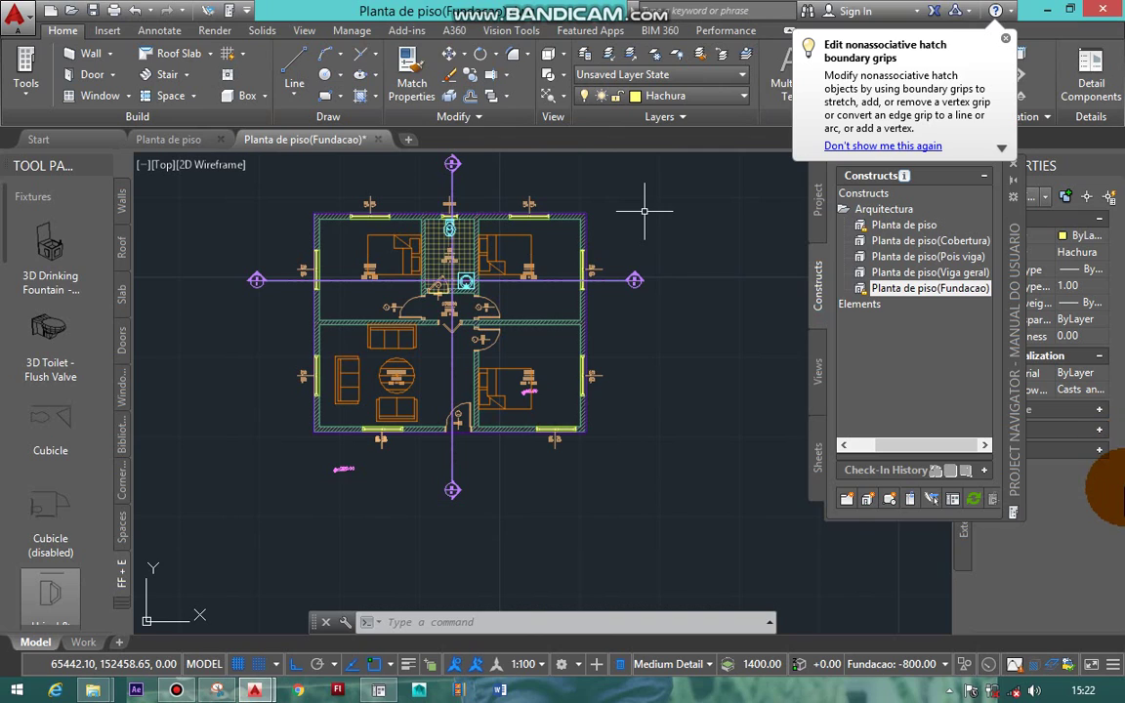
click(314, 142)
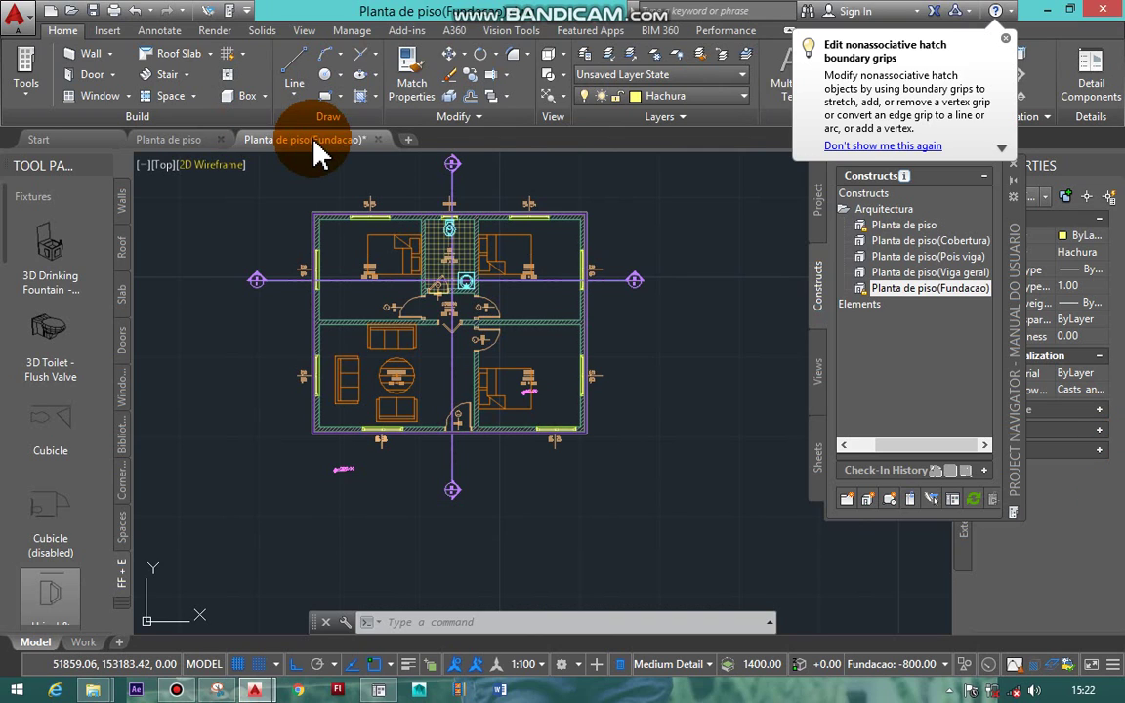
click(969, 289)
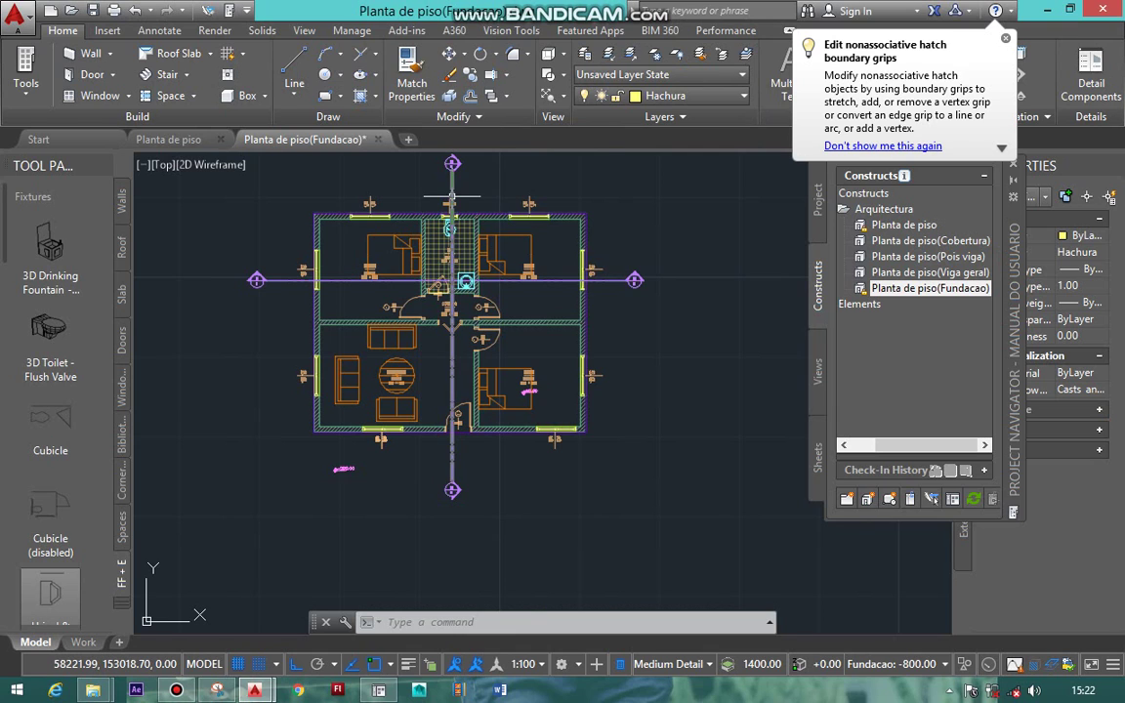
scroll(451, 200, up, 2)
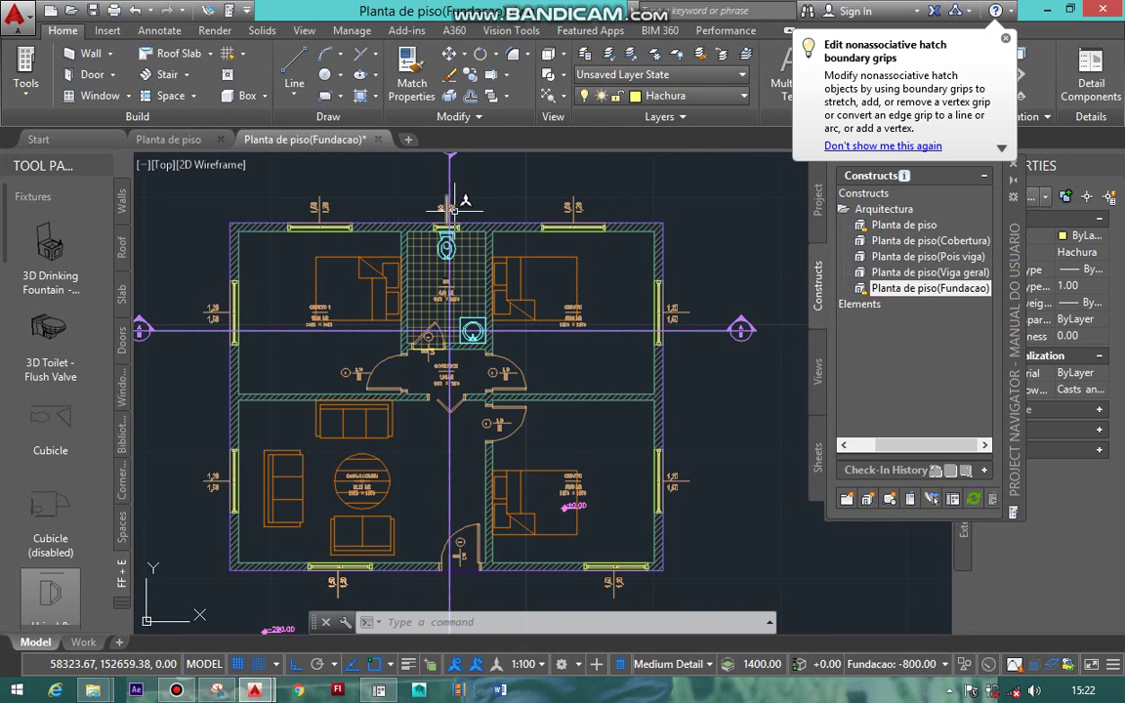
scroll(484, 238, down, 2)
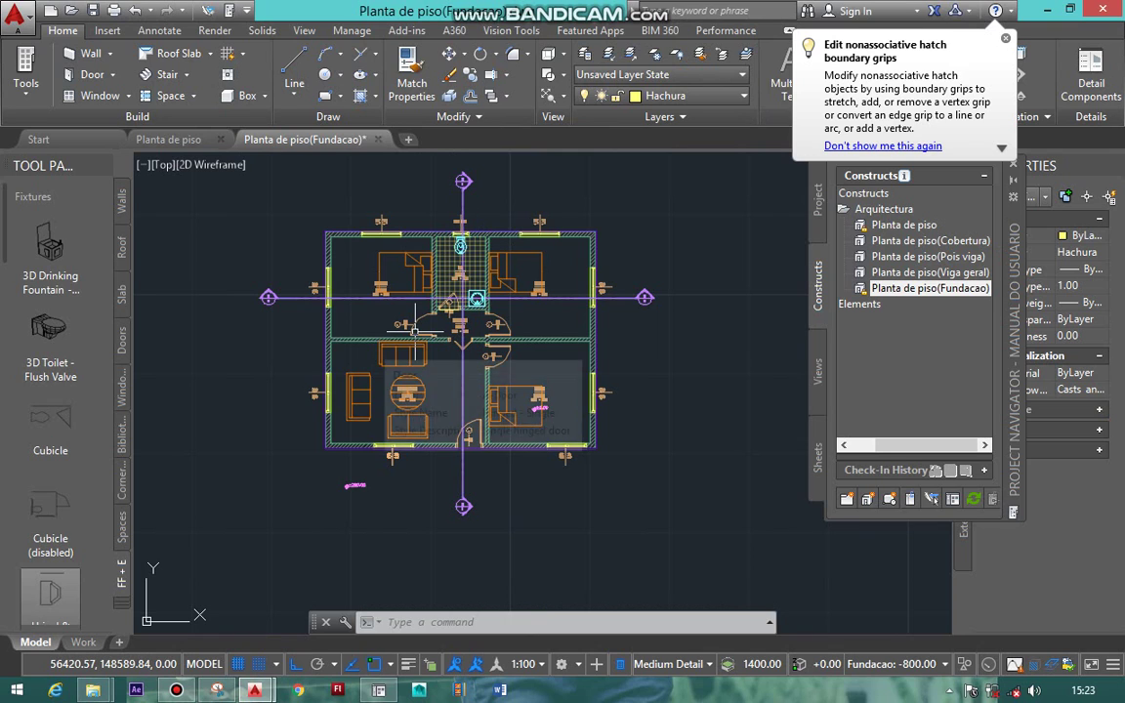
Select all walls and the purple outline around the exterior walls with SELECTSIMILAR, and hide the selected objects
click(354, 339)
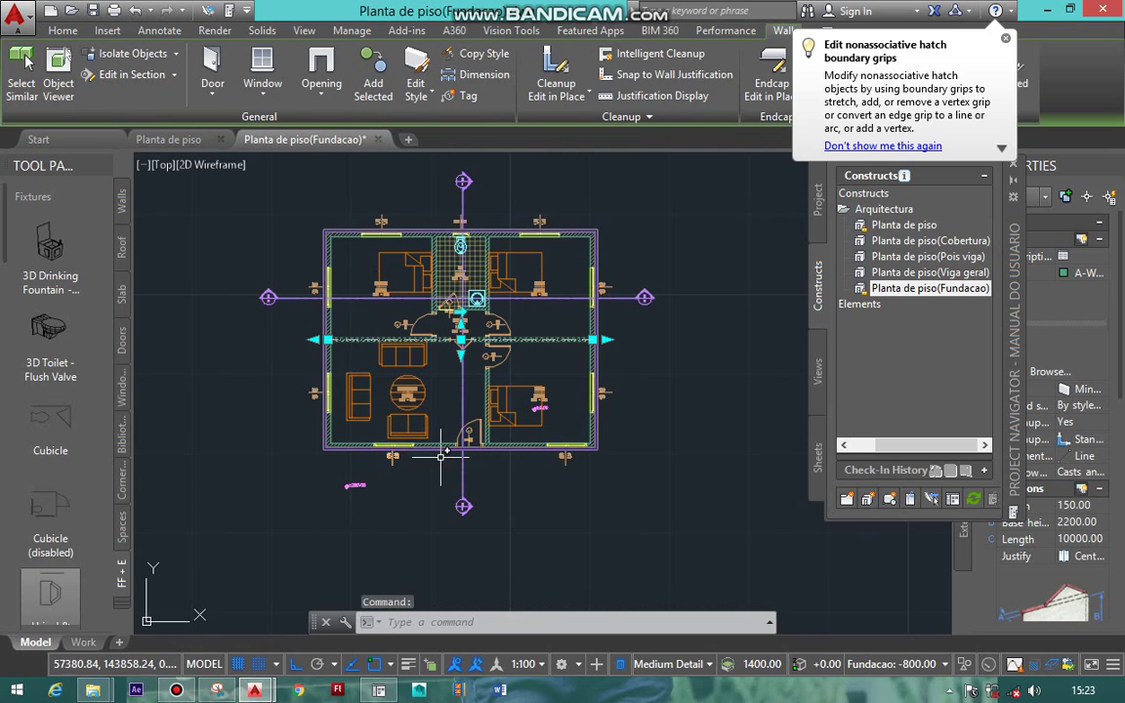
scroll(449, 454, up, 3)
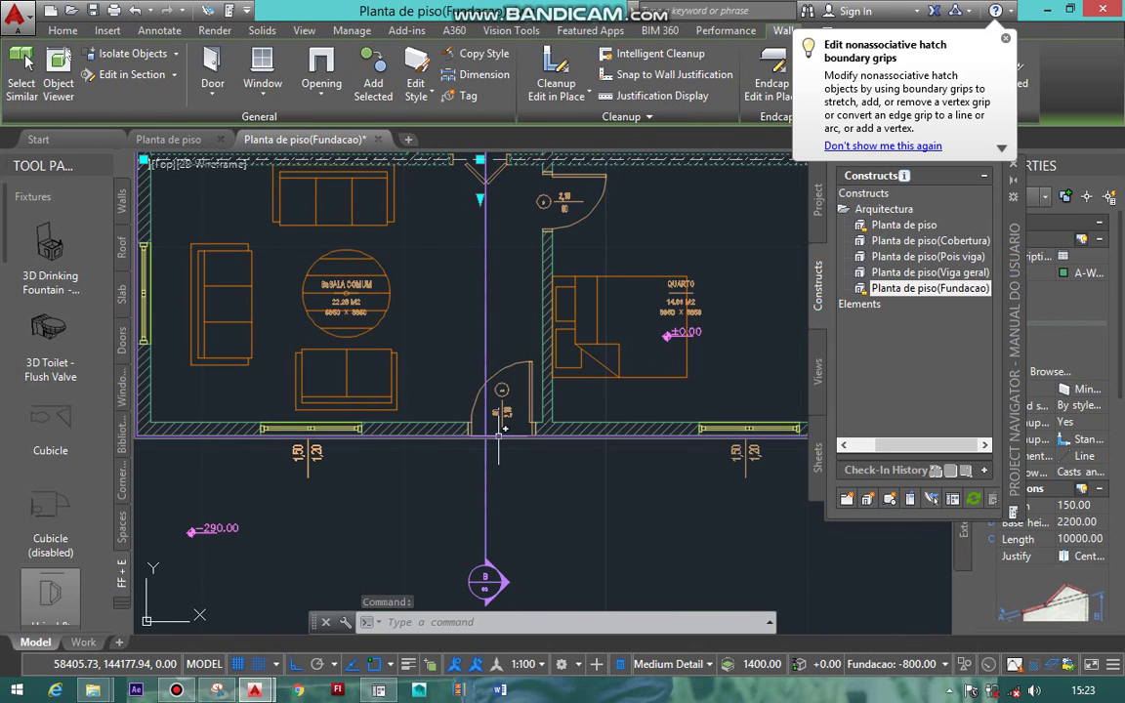
click(502, 436)
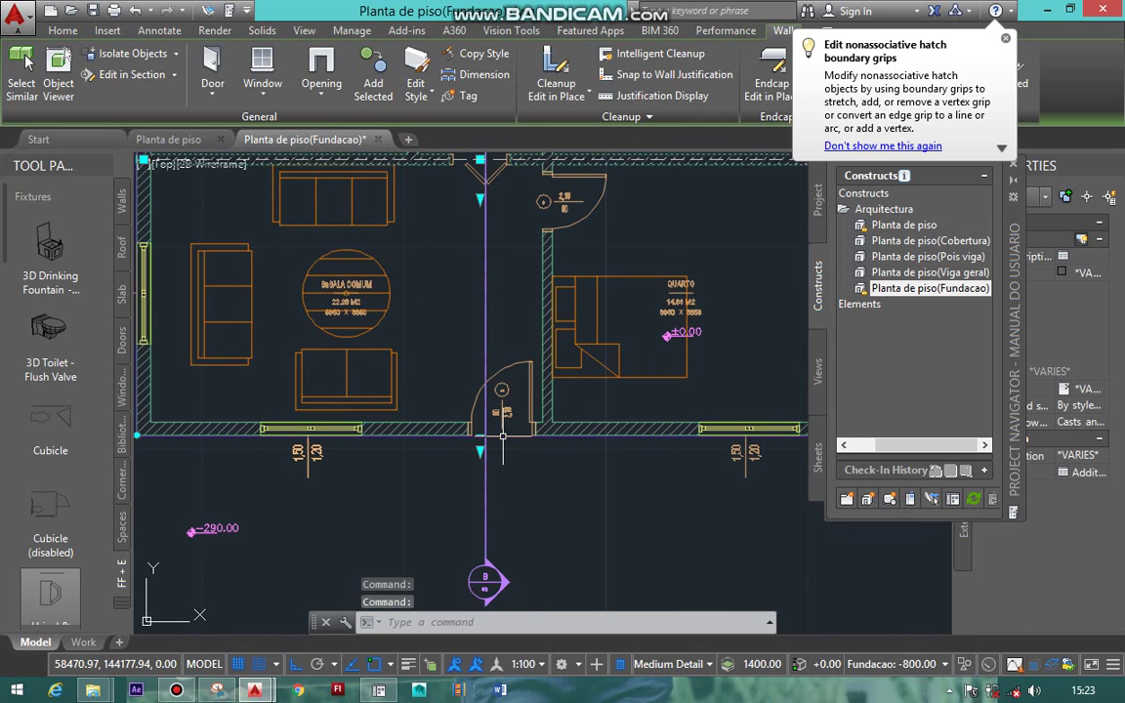
key(Delete)
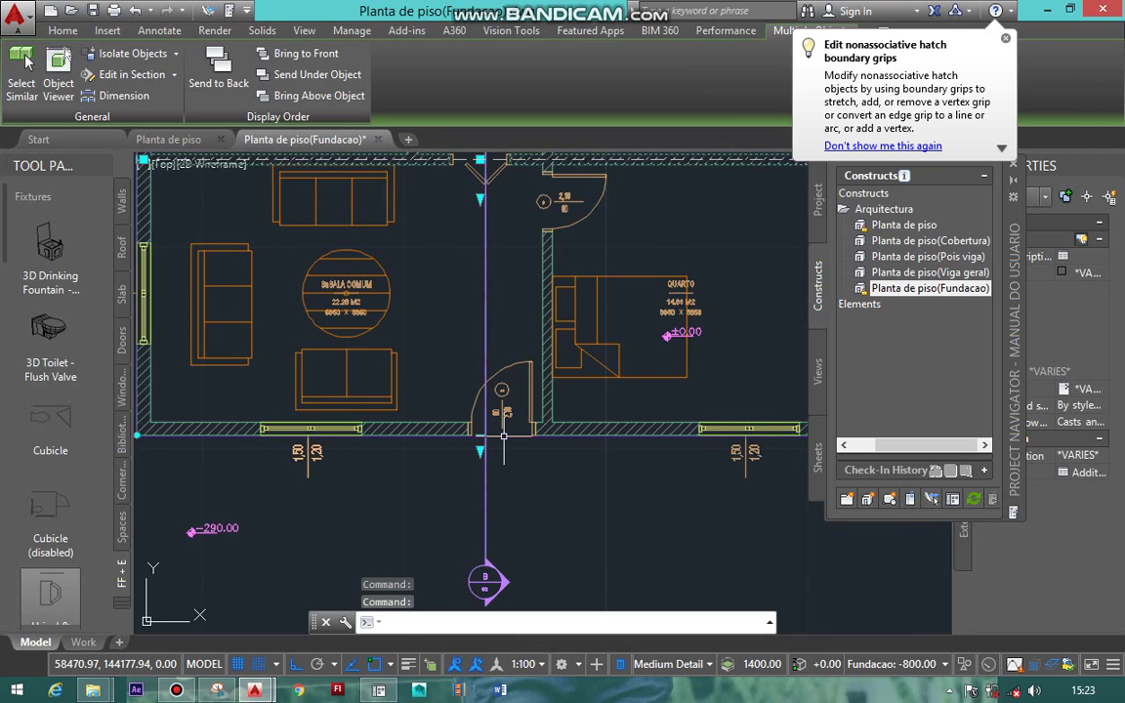
text(sele)
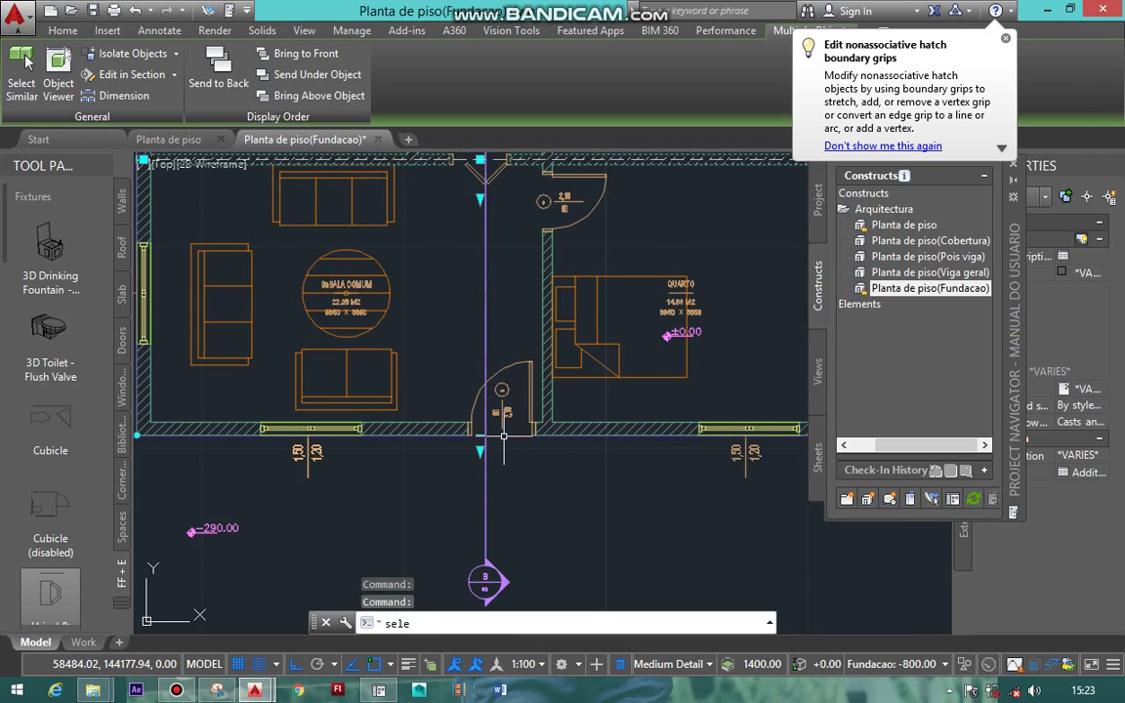
key(Return)
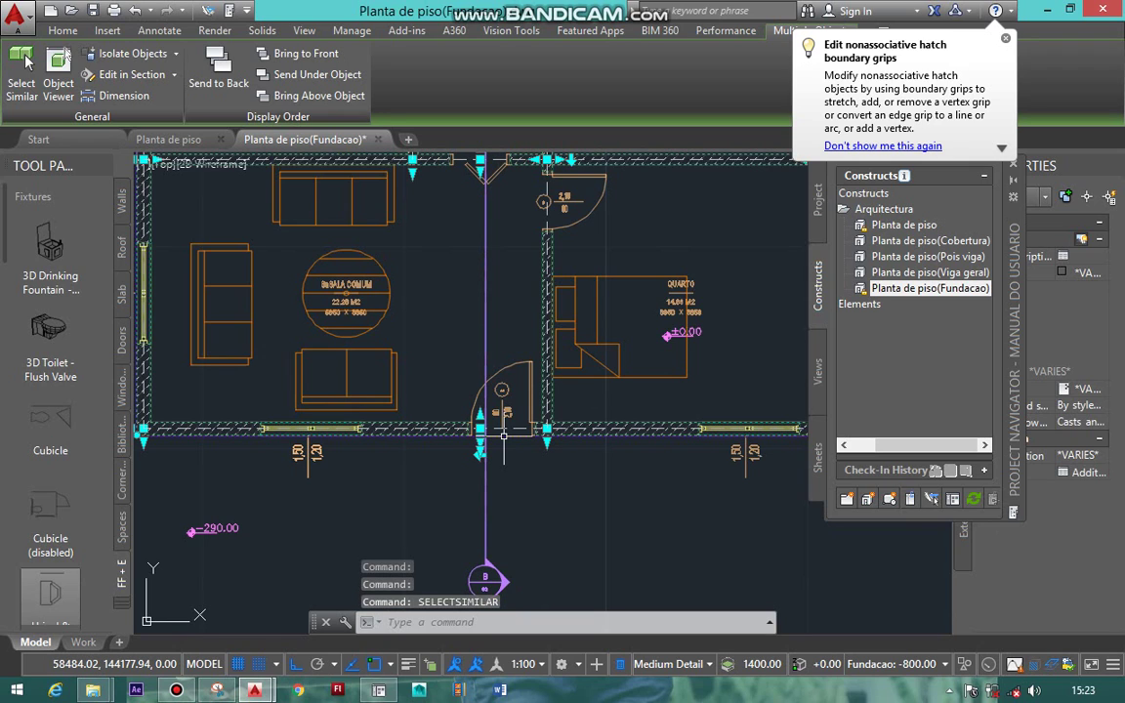
scroll(415, 276, down, 2)
scroll(416, 276, down, 1)
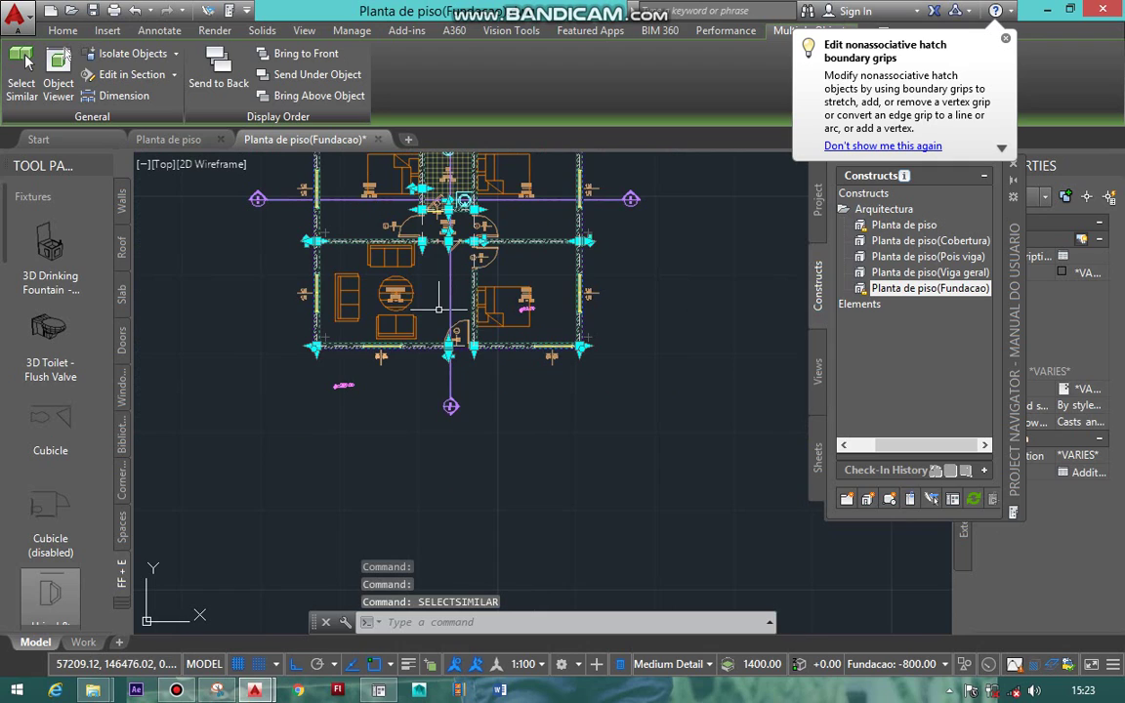
scroll(415, 276, down, 1)
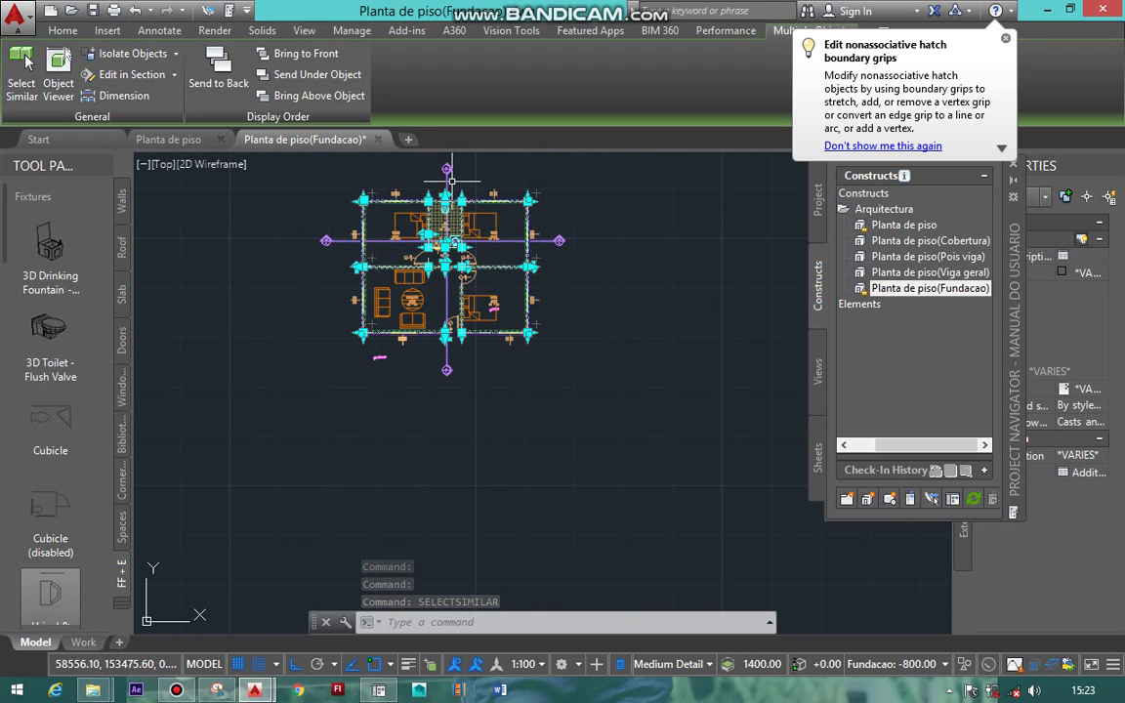
scroll(439, 192, up, 2)
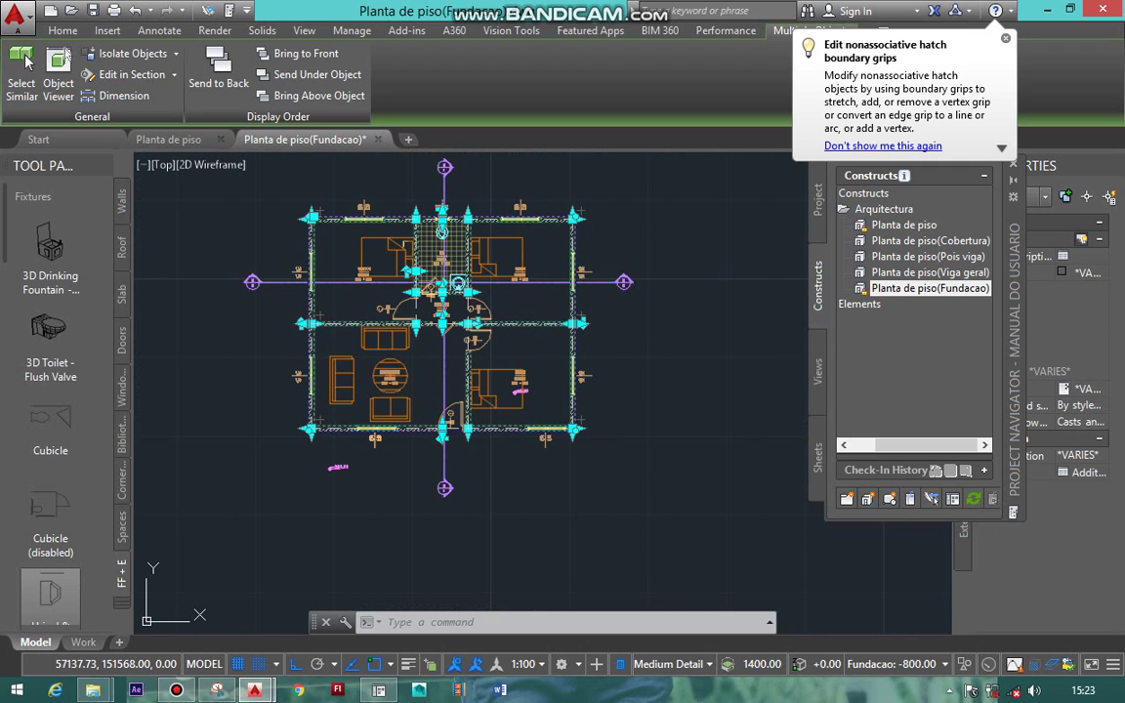
scroll(405, 246, up, 2)
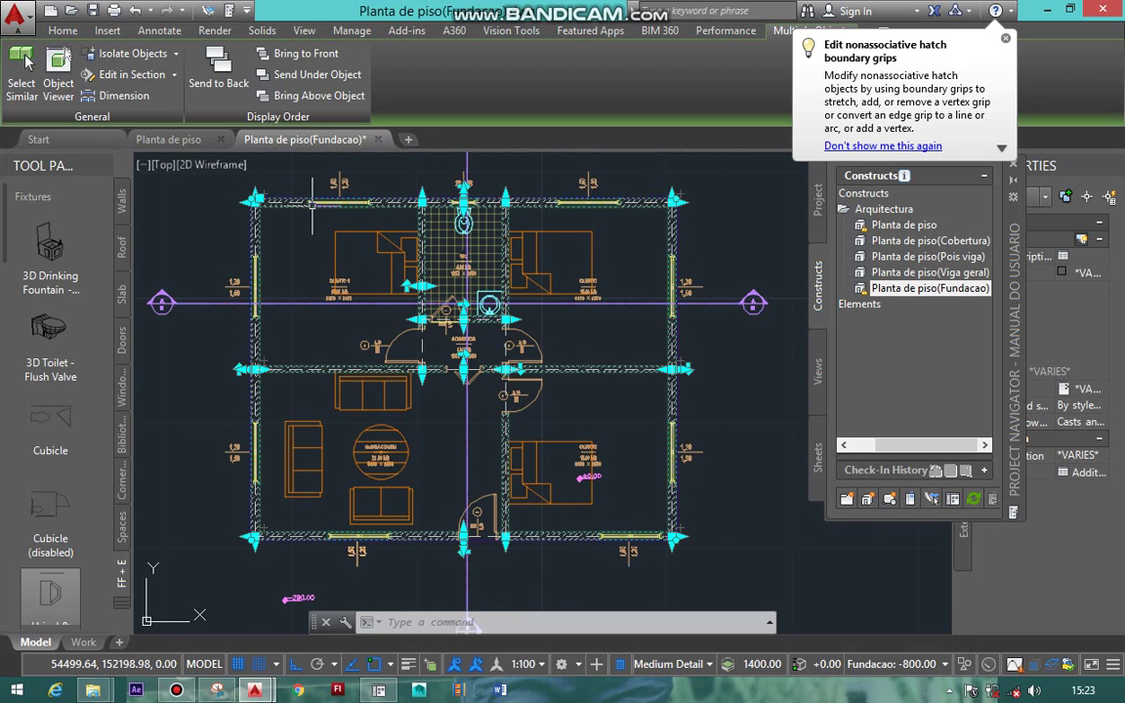
mouse_move(311, 202)
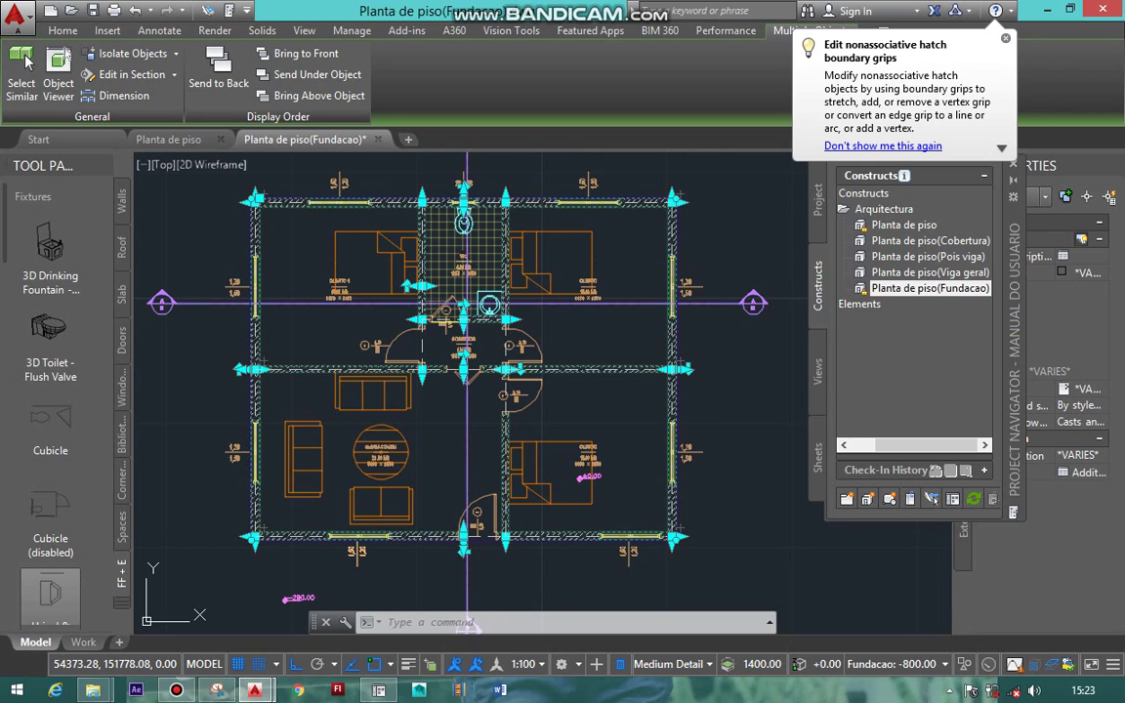
right_click(308, 225)
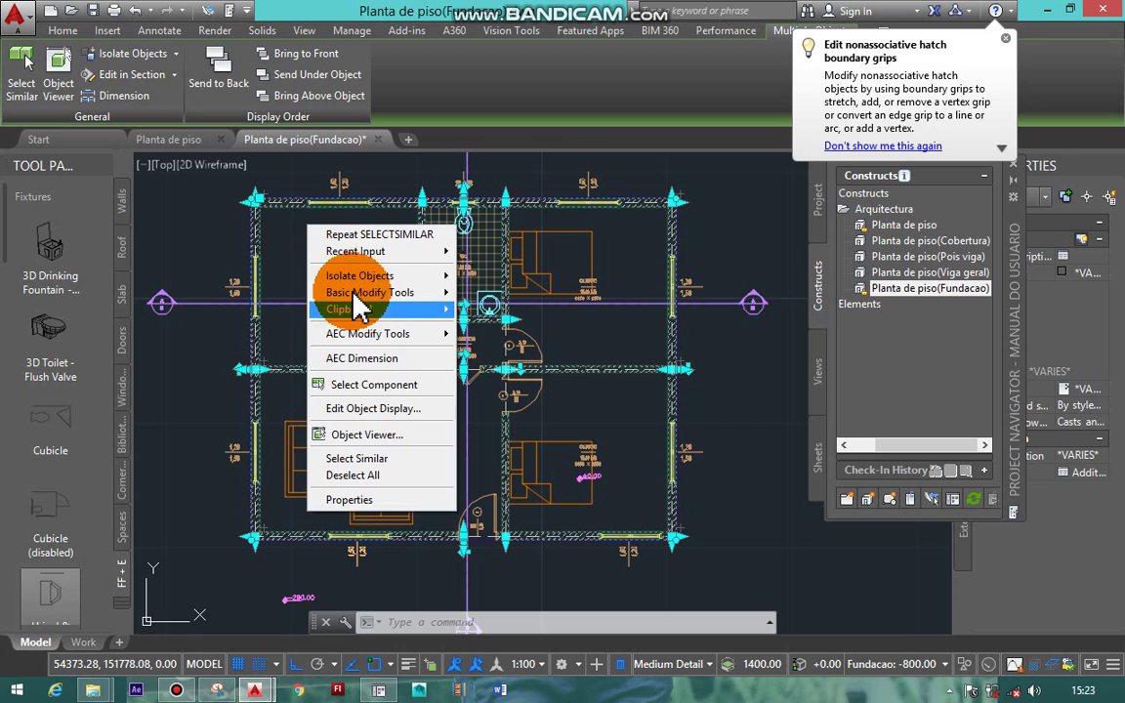
mouse_move(374, 277)
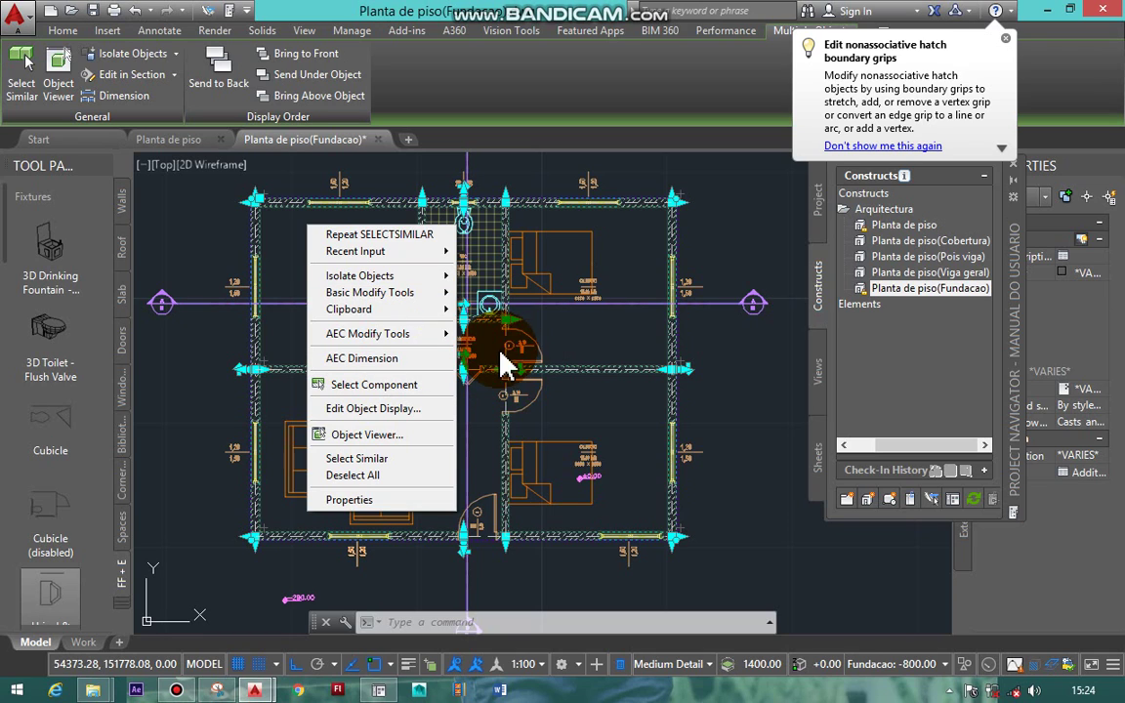
mouse_move(446, 301)
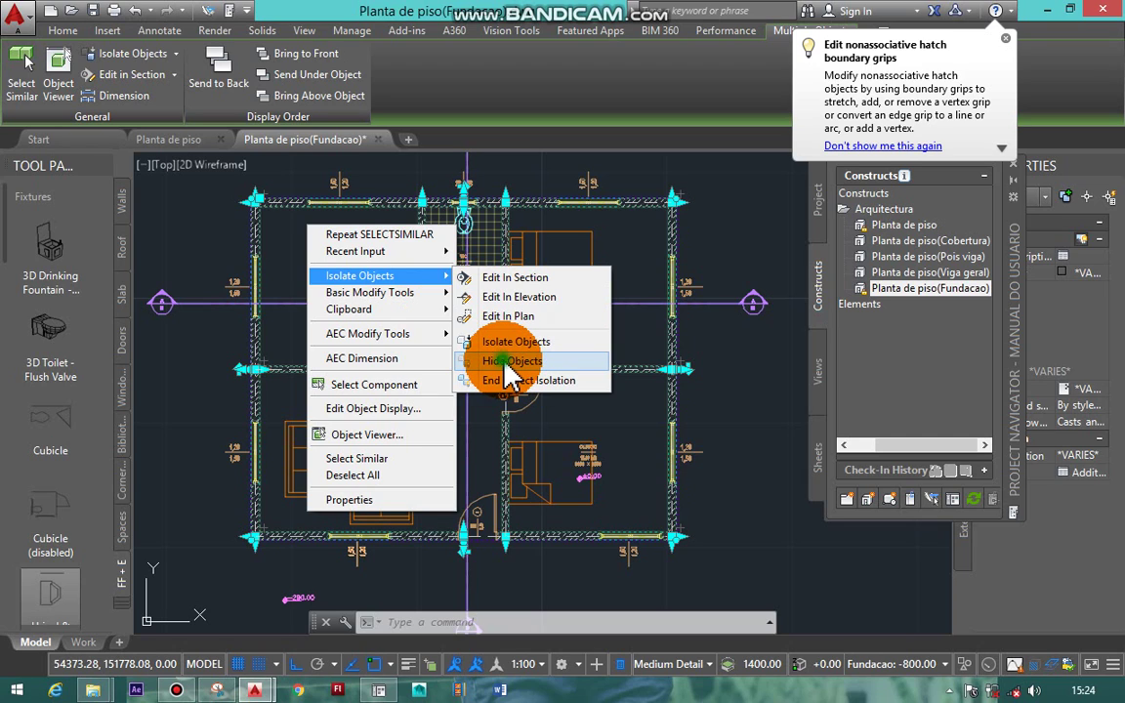
click(504, 361)
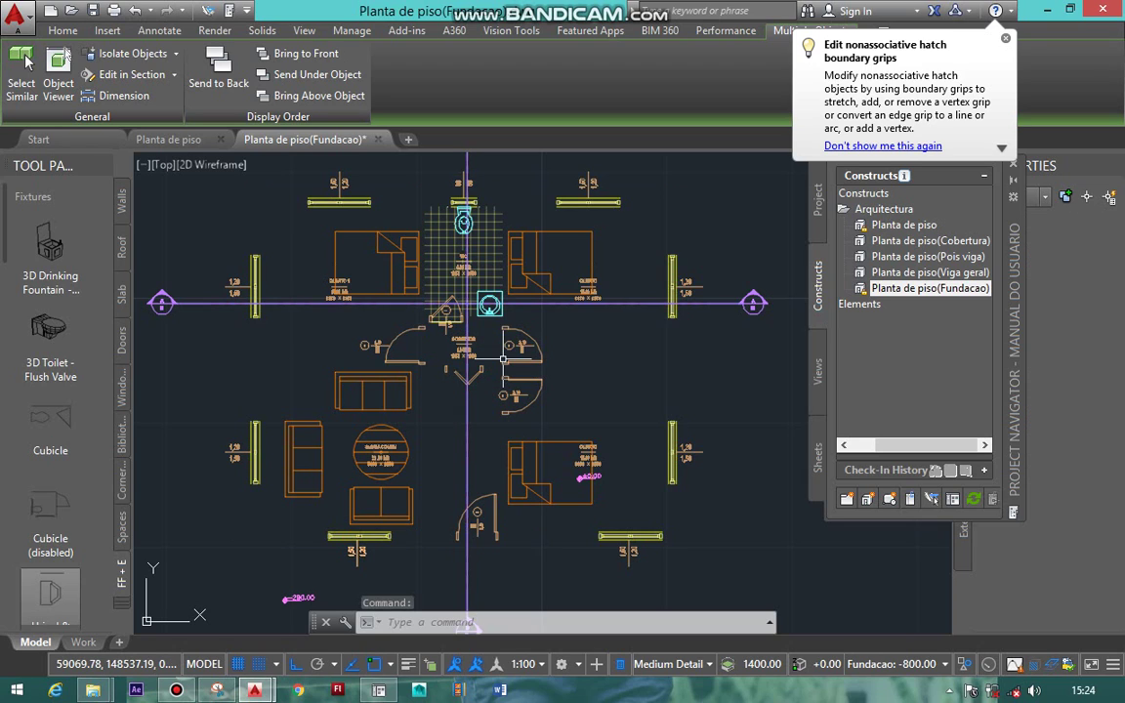
key(Escape)
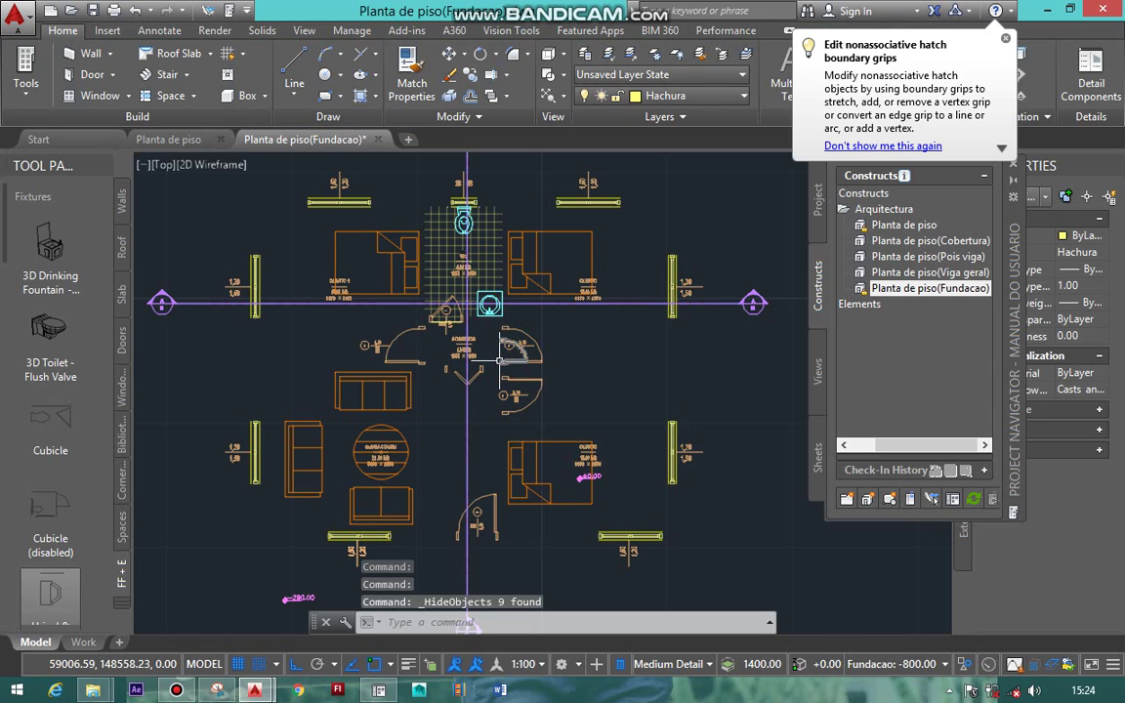
Erase all the furniture, doors, windows, tags, section lines and other objects left visible in the foundation plan
scroll(502, 362, down, 2)
scroll(500, 360, down, 2)
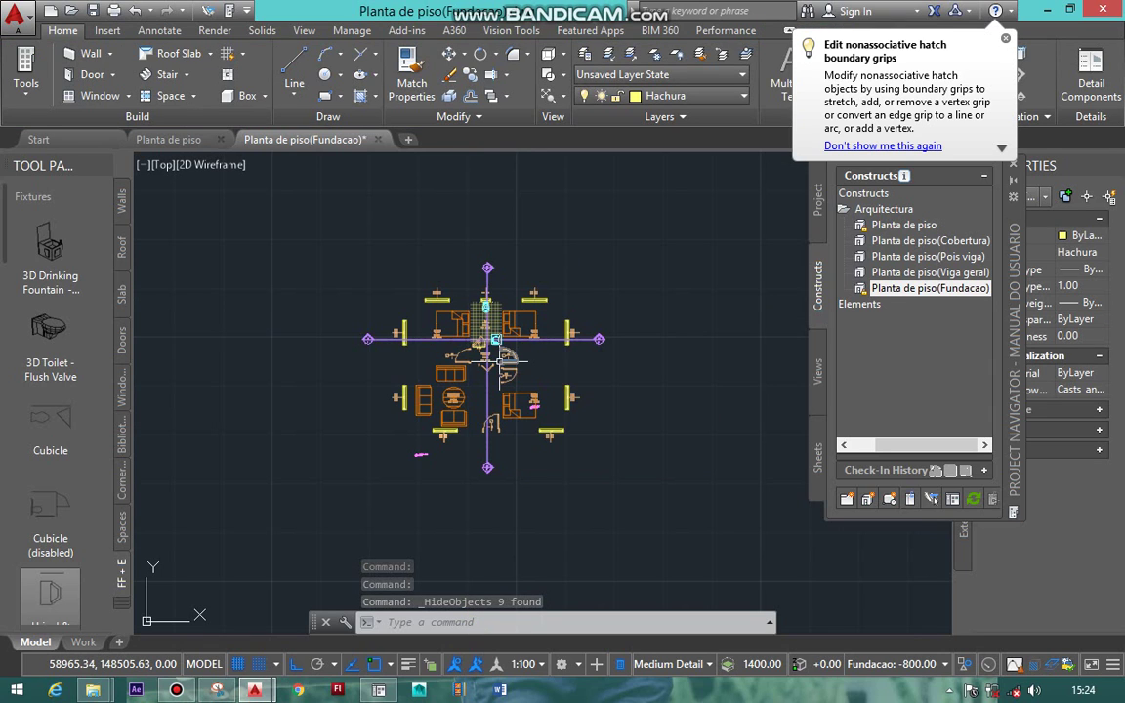
click(675, 212)
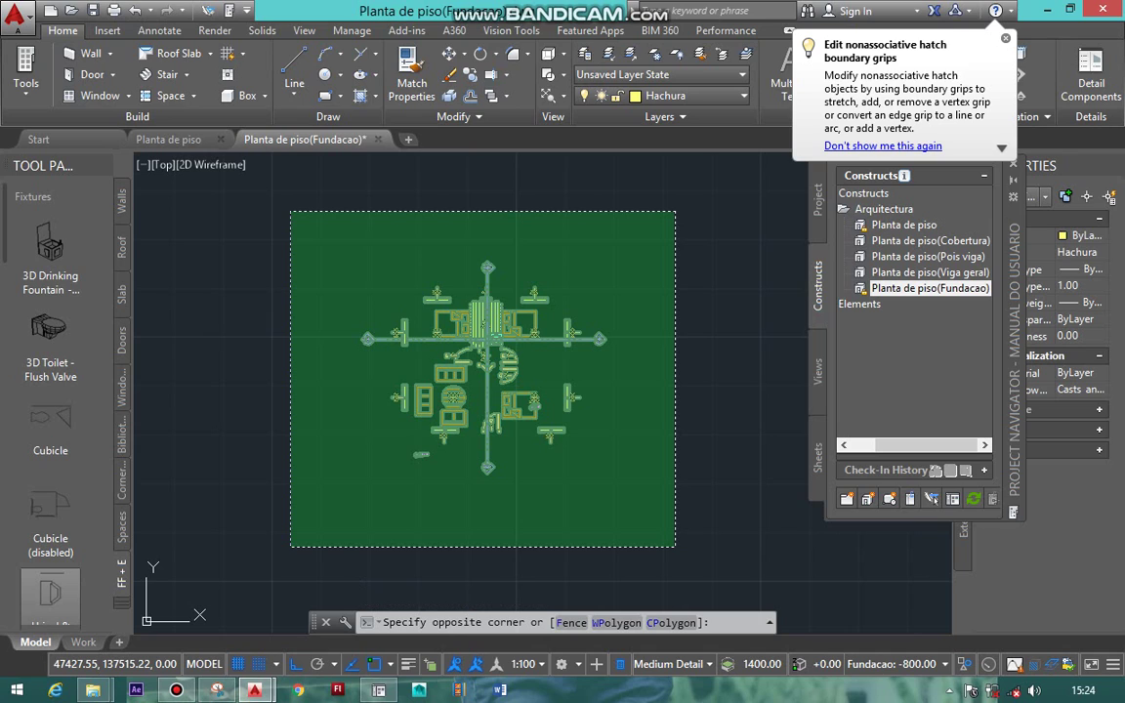
click(298, 540)
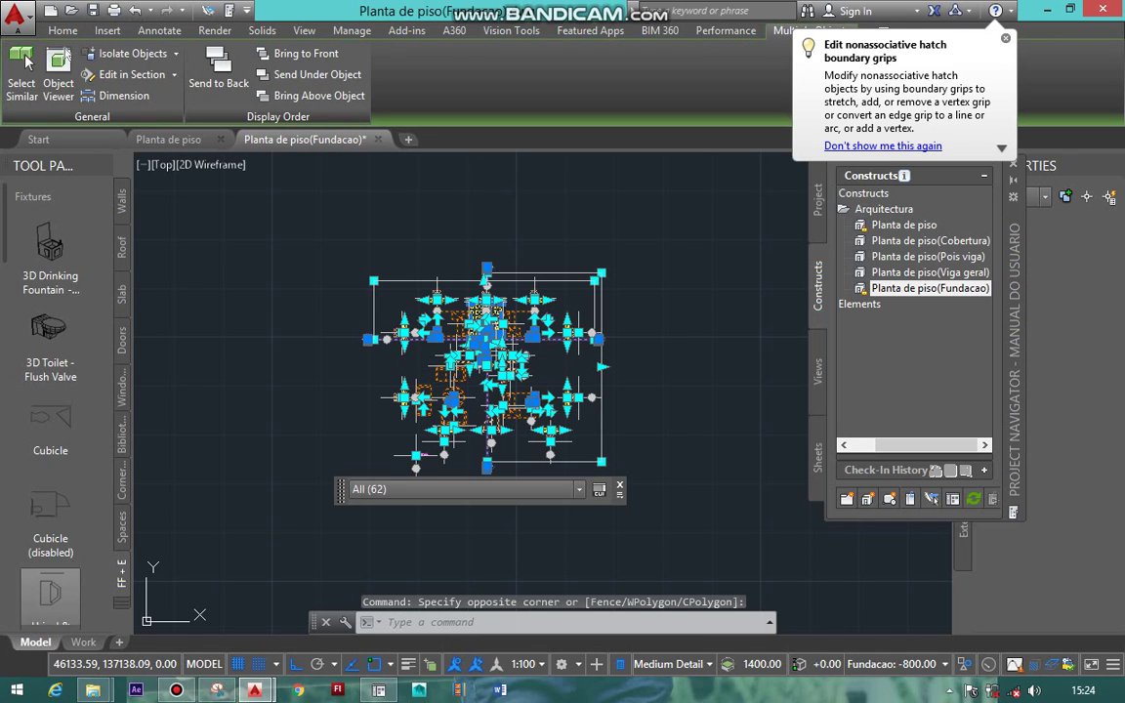
key(Delete)
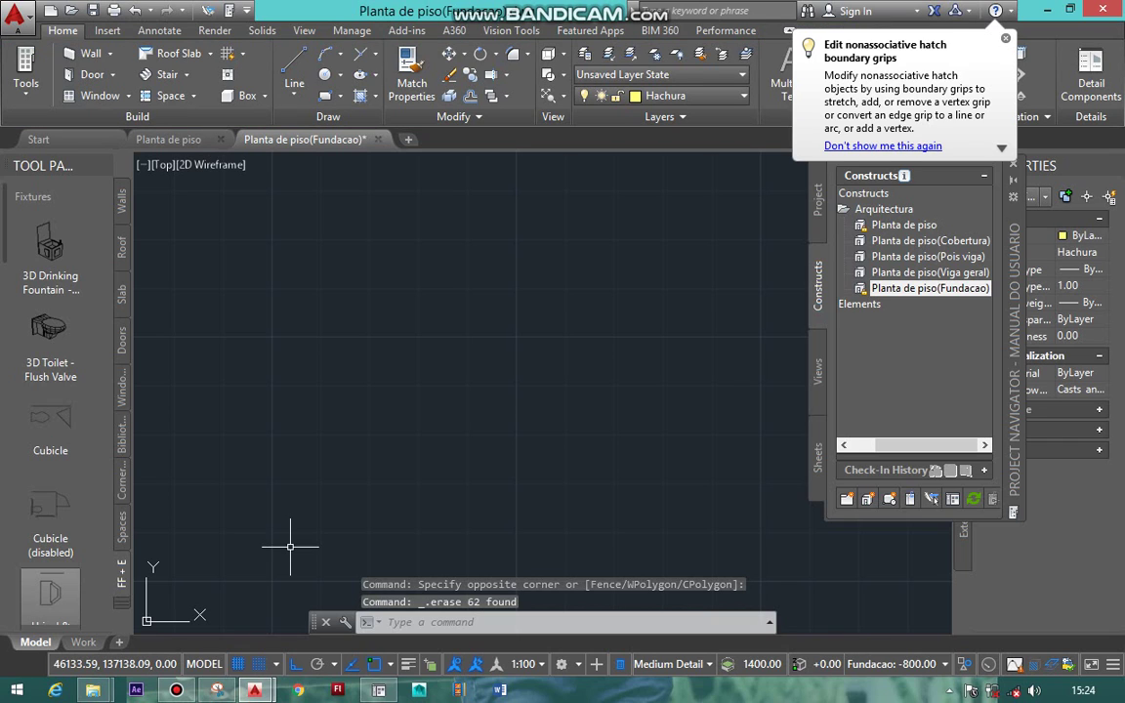
End the object isolation to bring back the hidden walls and outline
right_click(291, 547)
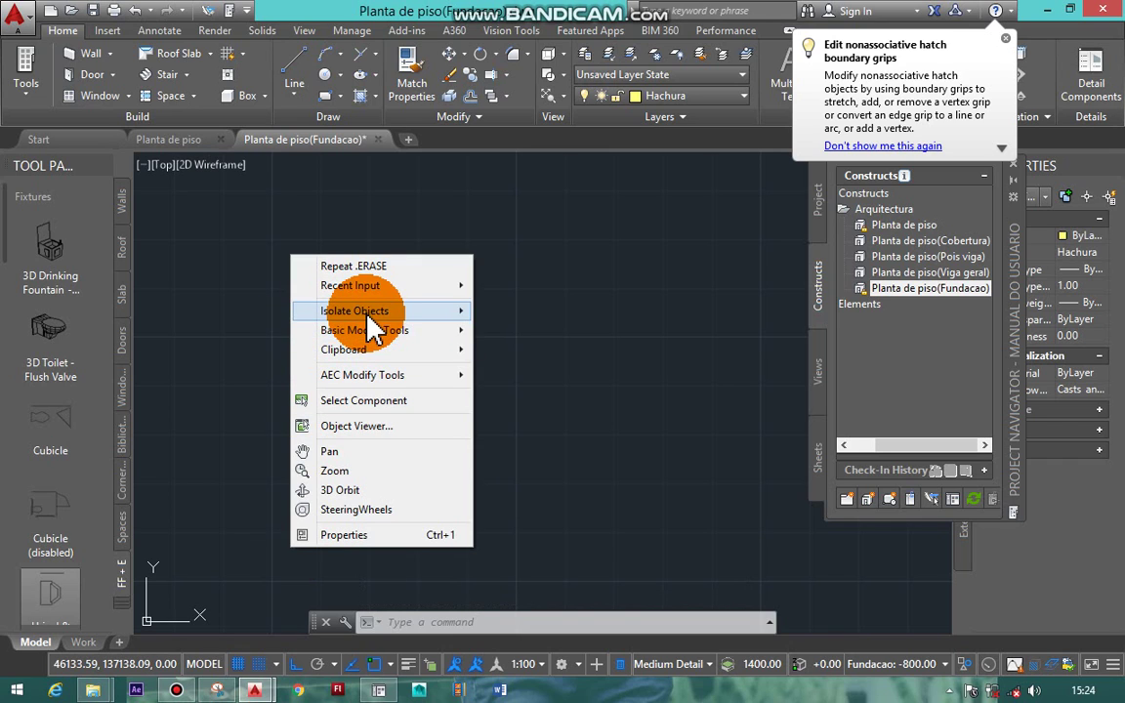
mouse_move(379, 318)
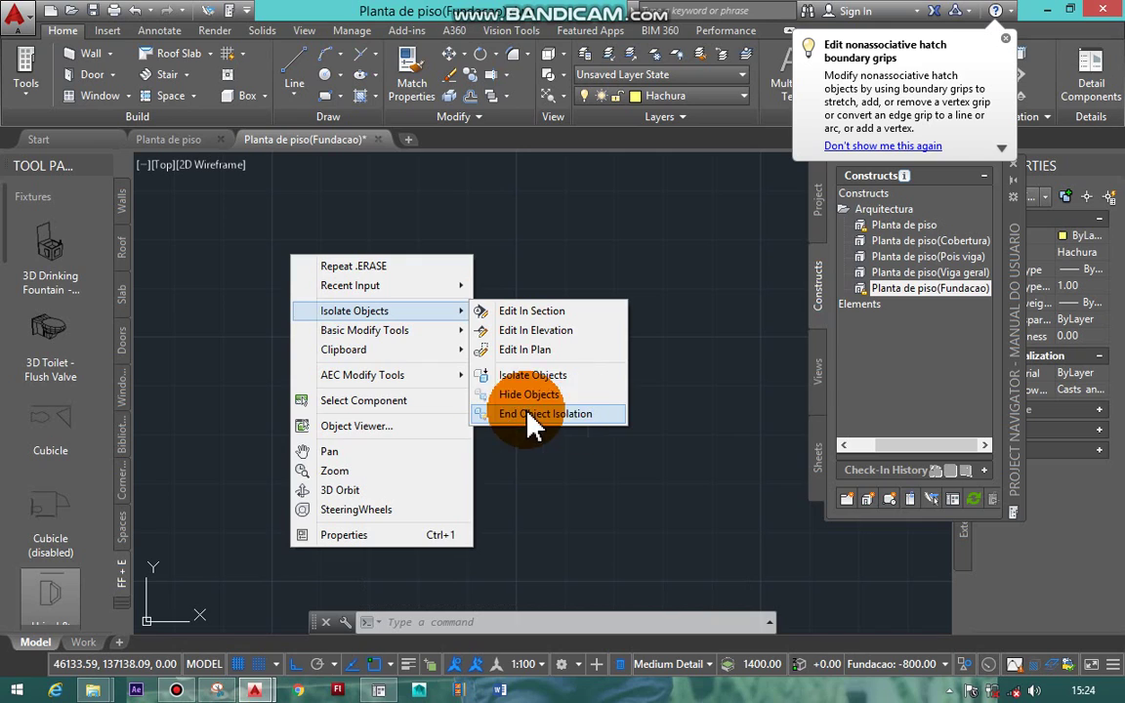
click(553, 417)
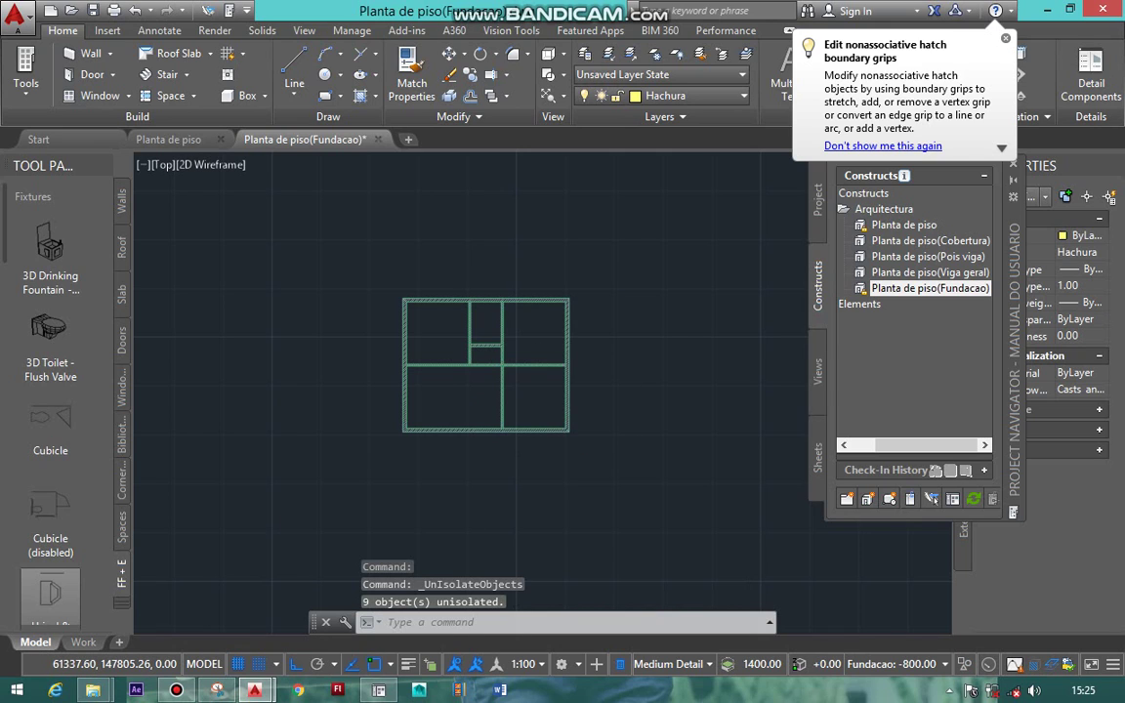
Select all the walls of the foundation plan with SELECTSIMILAR, set their base height to 300, and clear the selection
scroll(518, 324, up, 4)
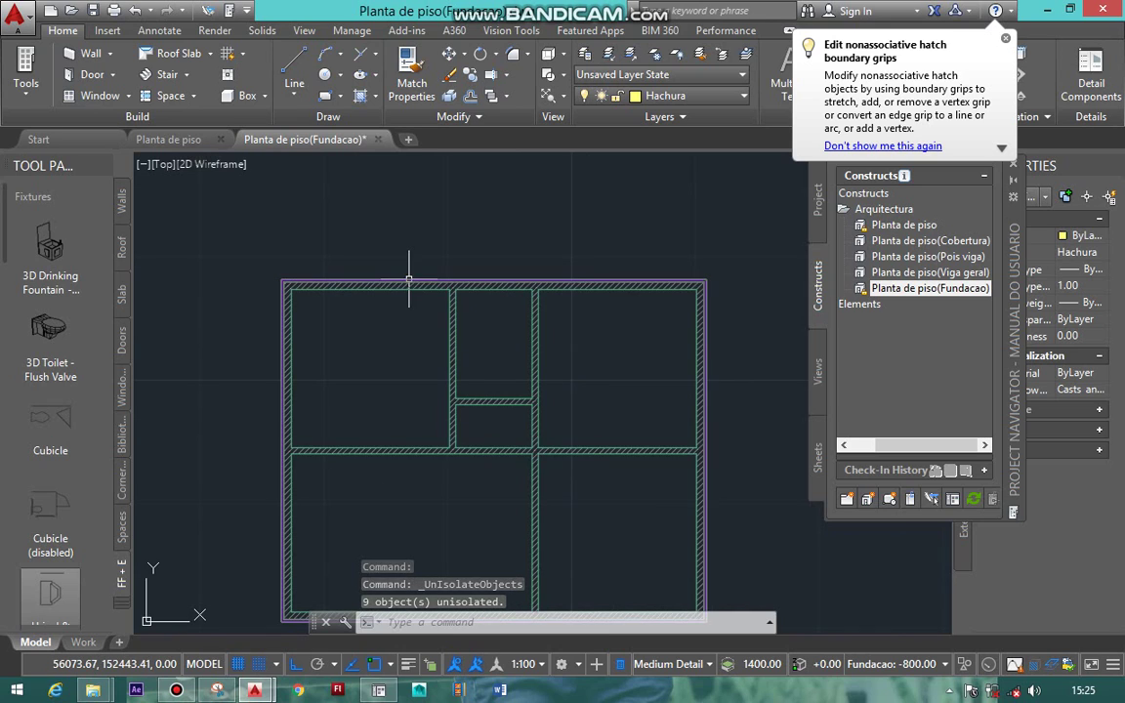
scroll(448, 322, down, 2)
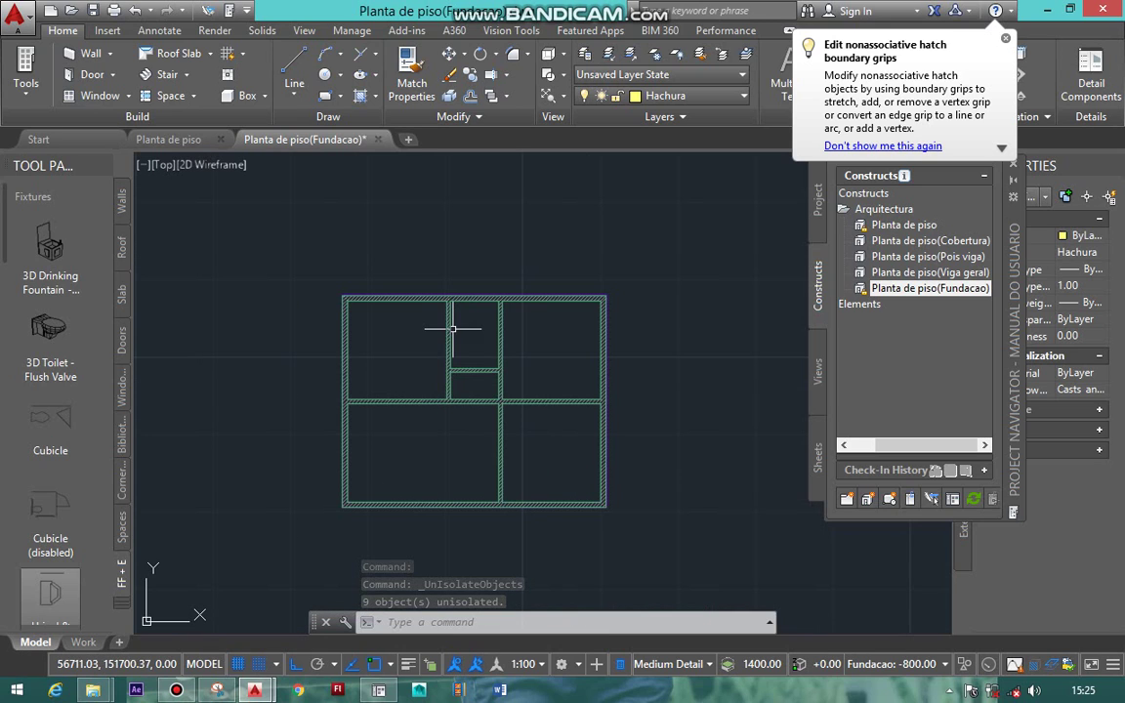
click(500, 352)
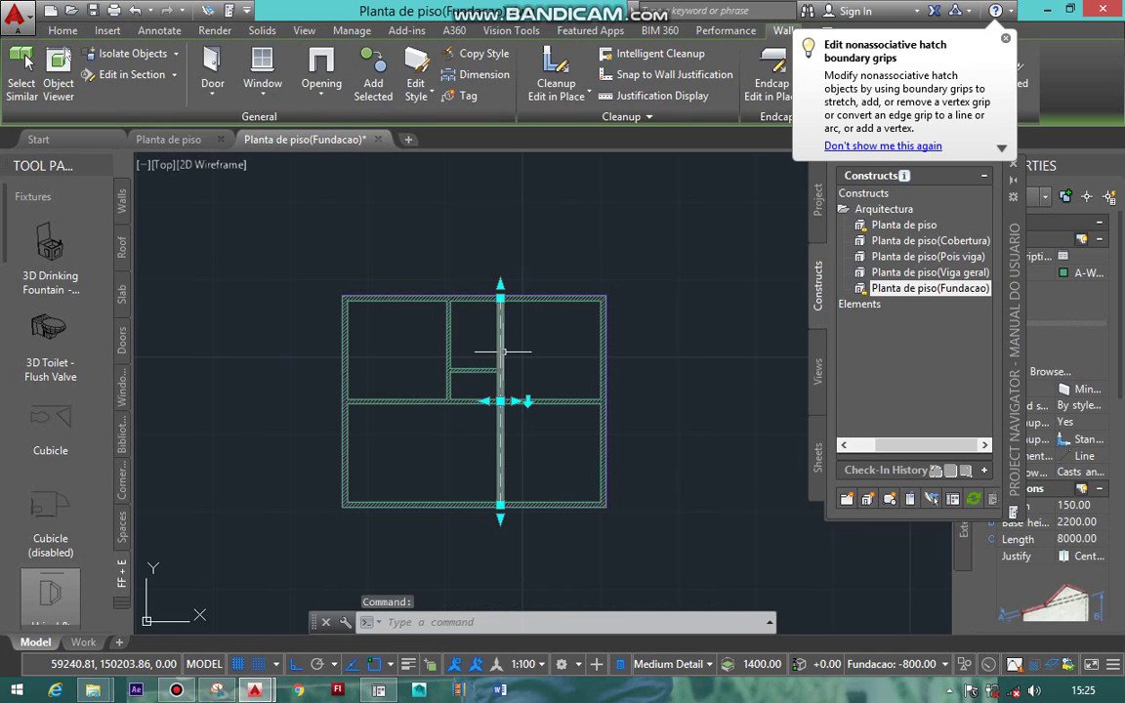
text(sele)
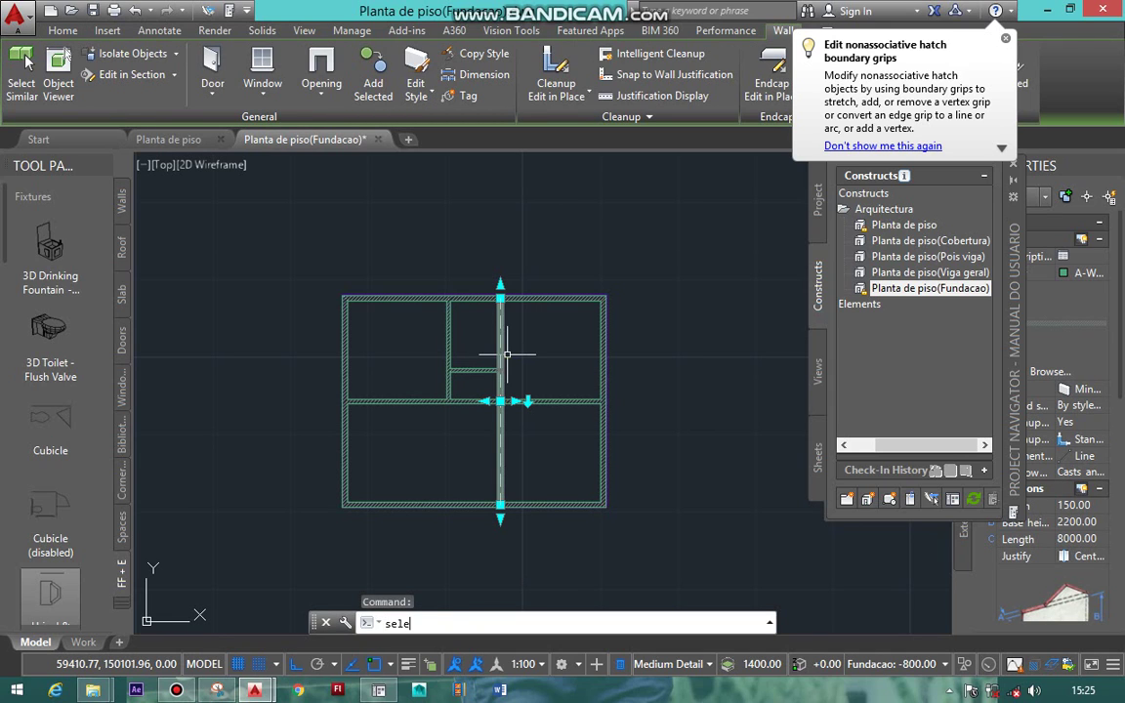
key(Return)
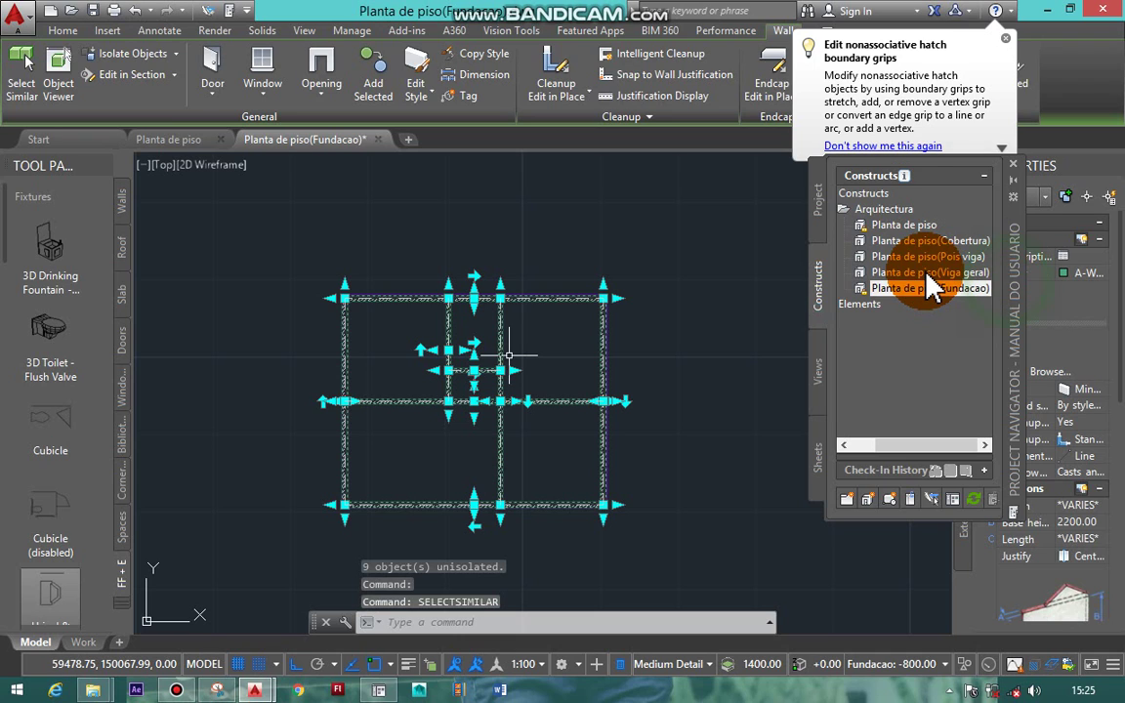
drag(1013, 285, 926, 273)
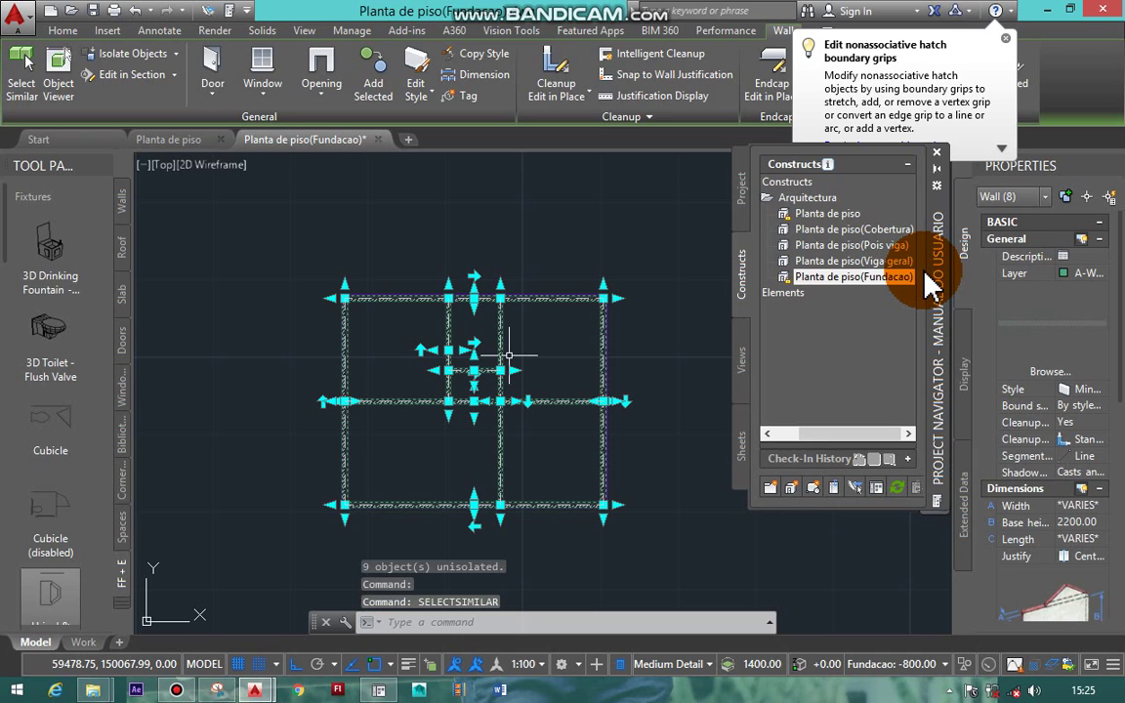
click(1083, 504)
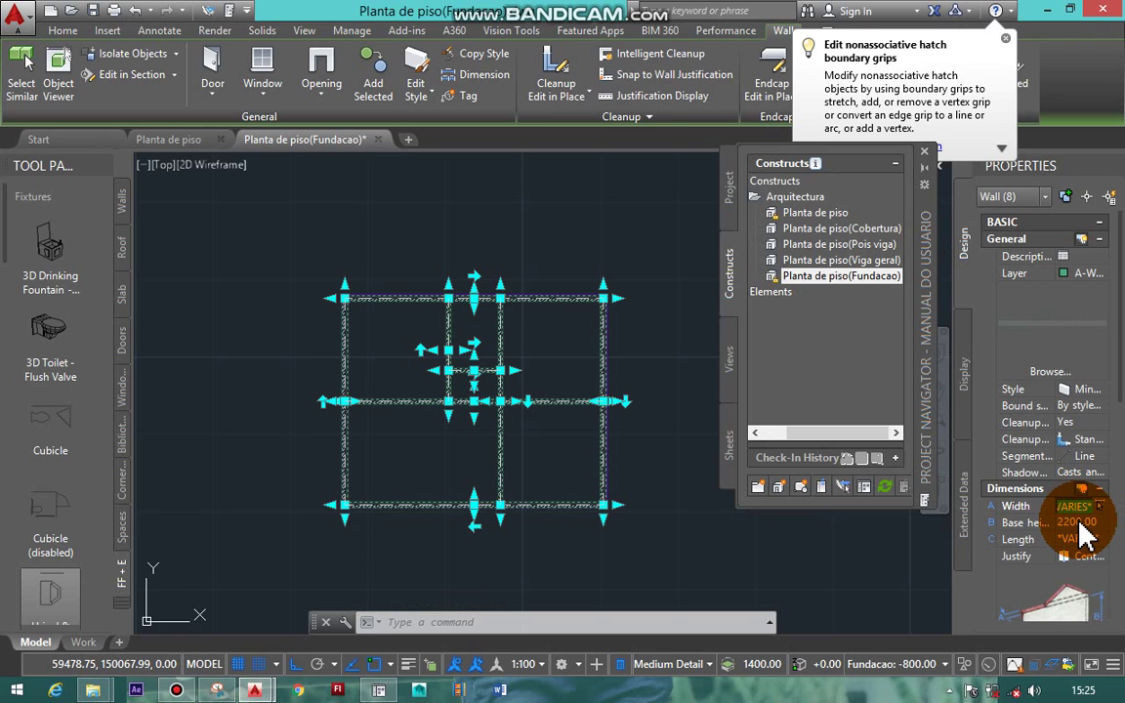
click(1077, 522)
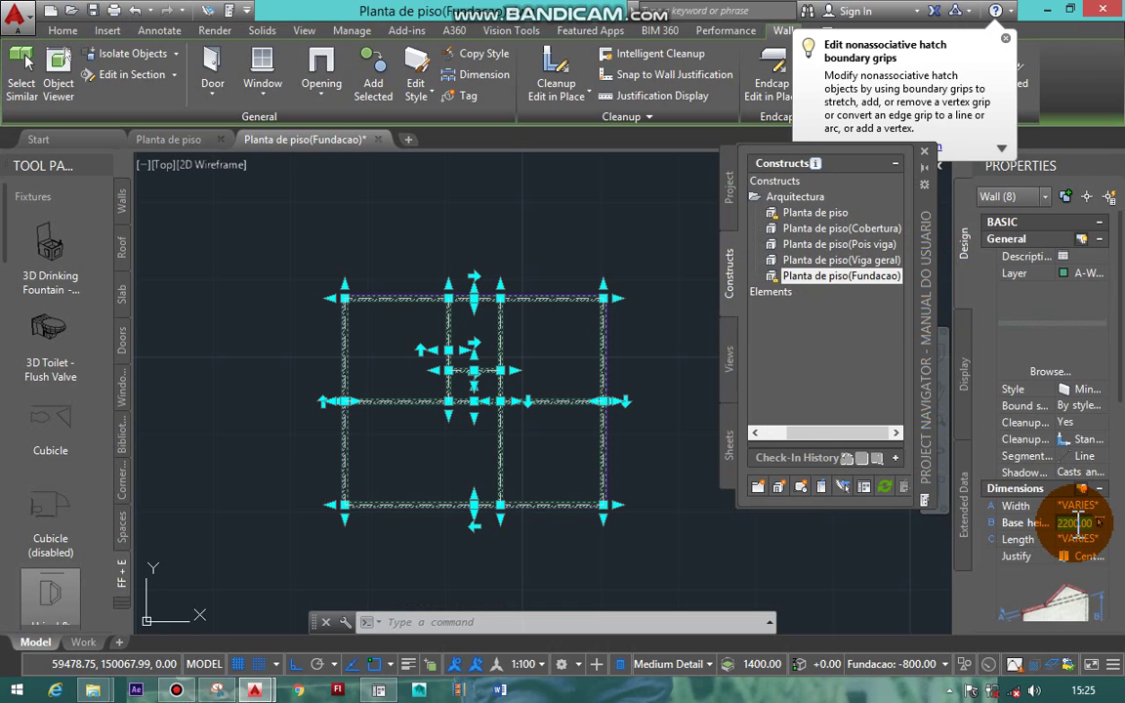
text(3)
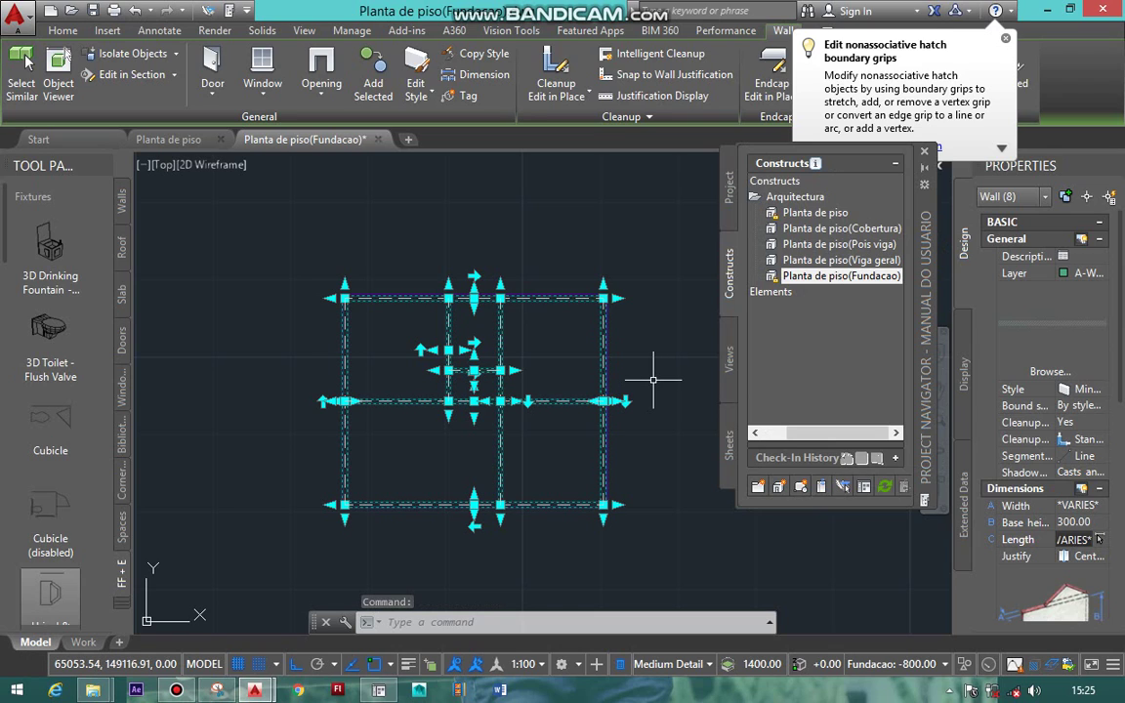
key(Escape)
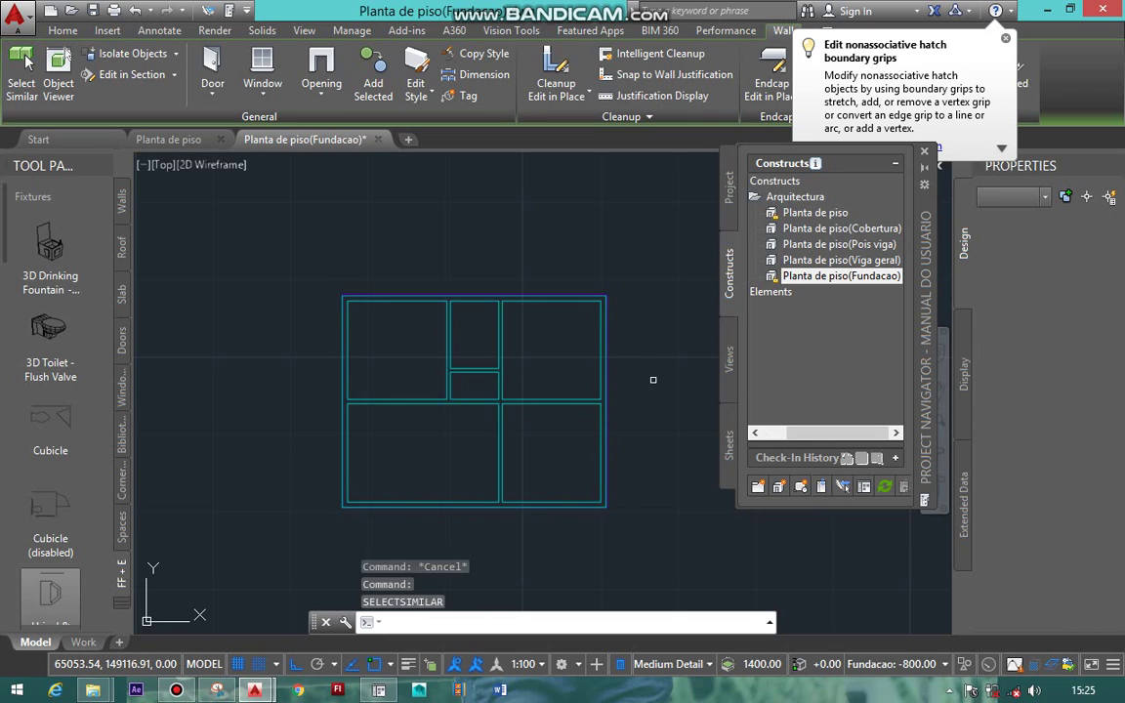
key(Escape)
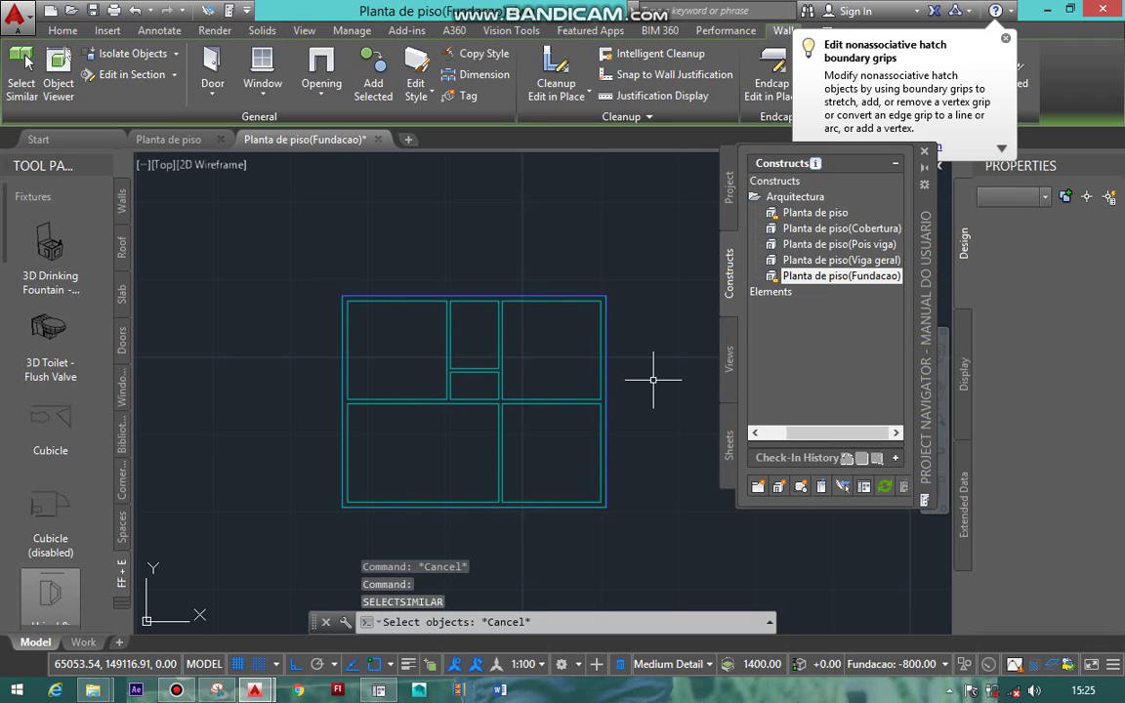
key(Escape)
key(Escape)
Start adding walls with the Concrete-200 Concrete-4... wall tool, 400 wide
scroll(354, 282, up, 2)
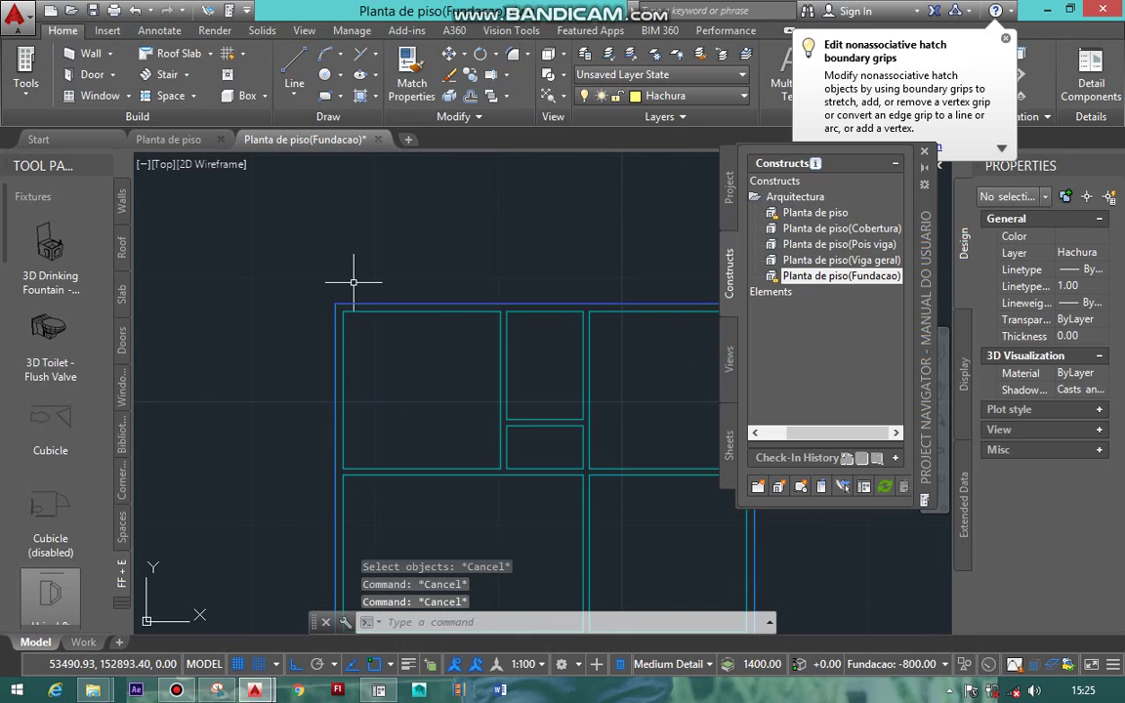
click(122, 200)
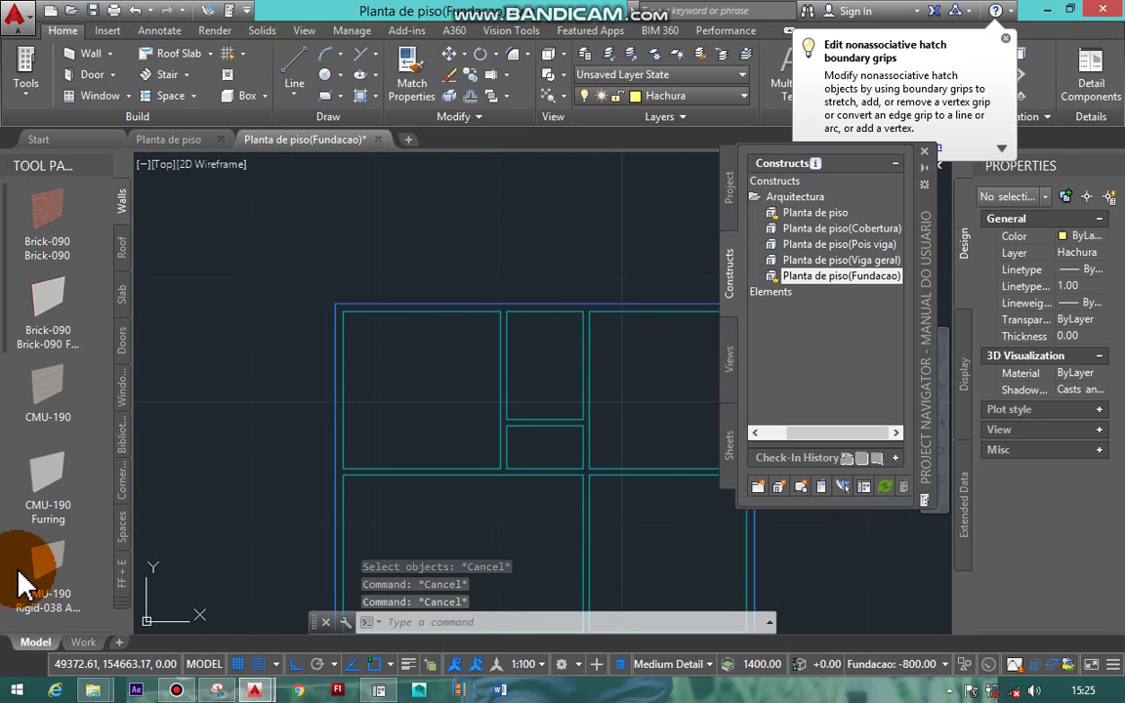
click(56, 387)
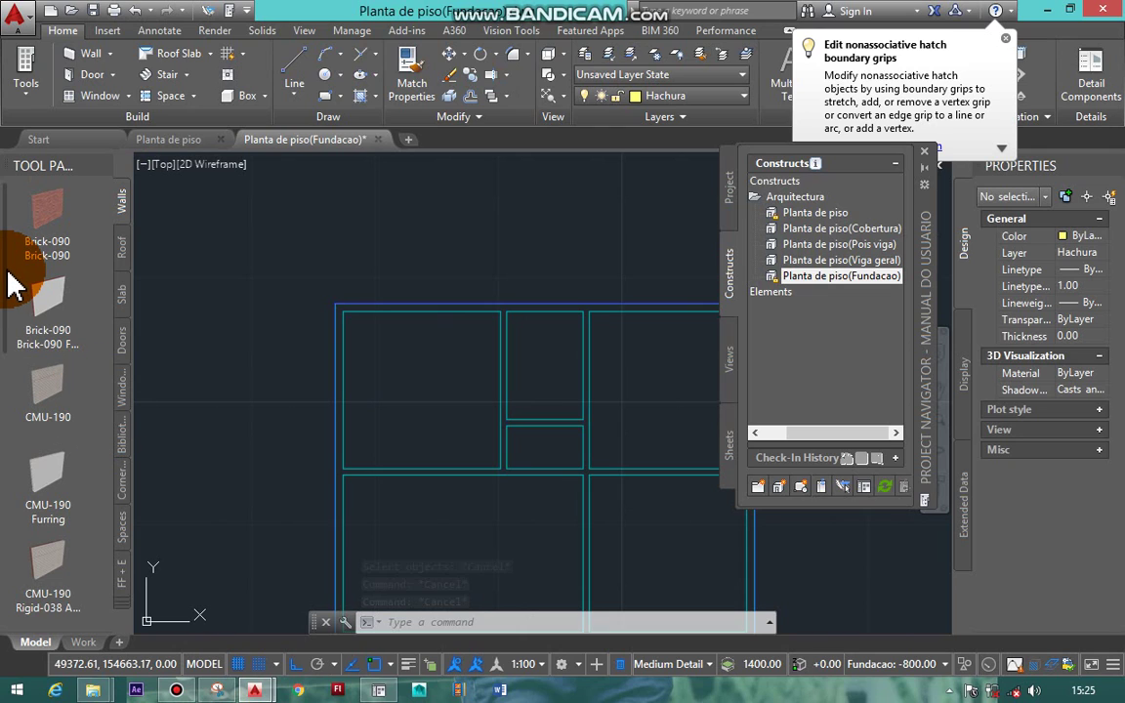
drag(12, 283, 9, 406)
click(47, 467)
click(50, 500)
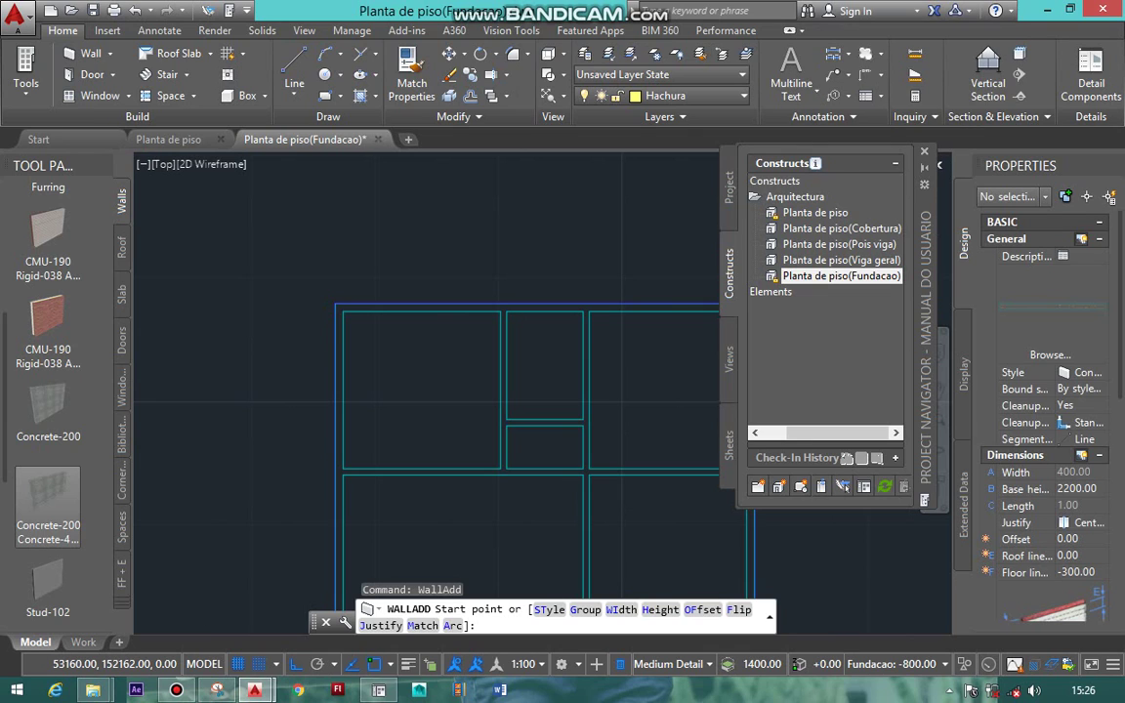
scroll(367, 316, up, 2)
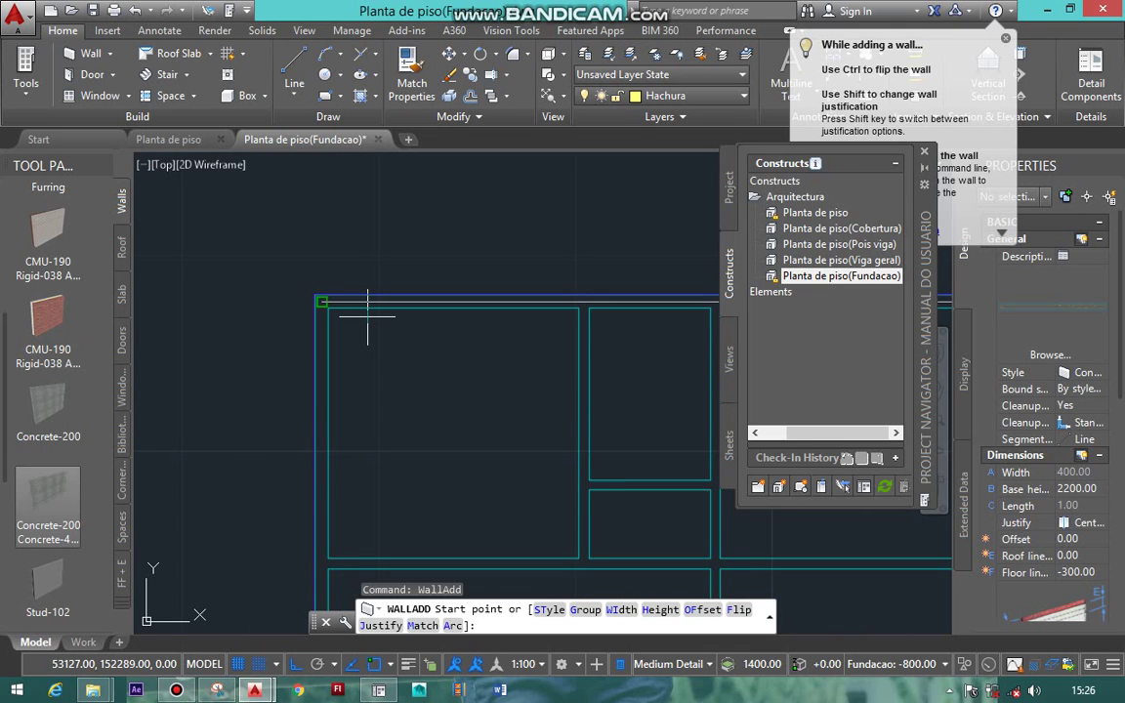
click(313, 296)
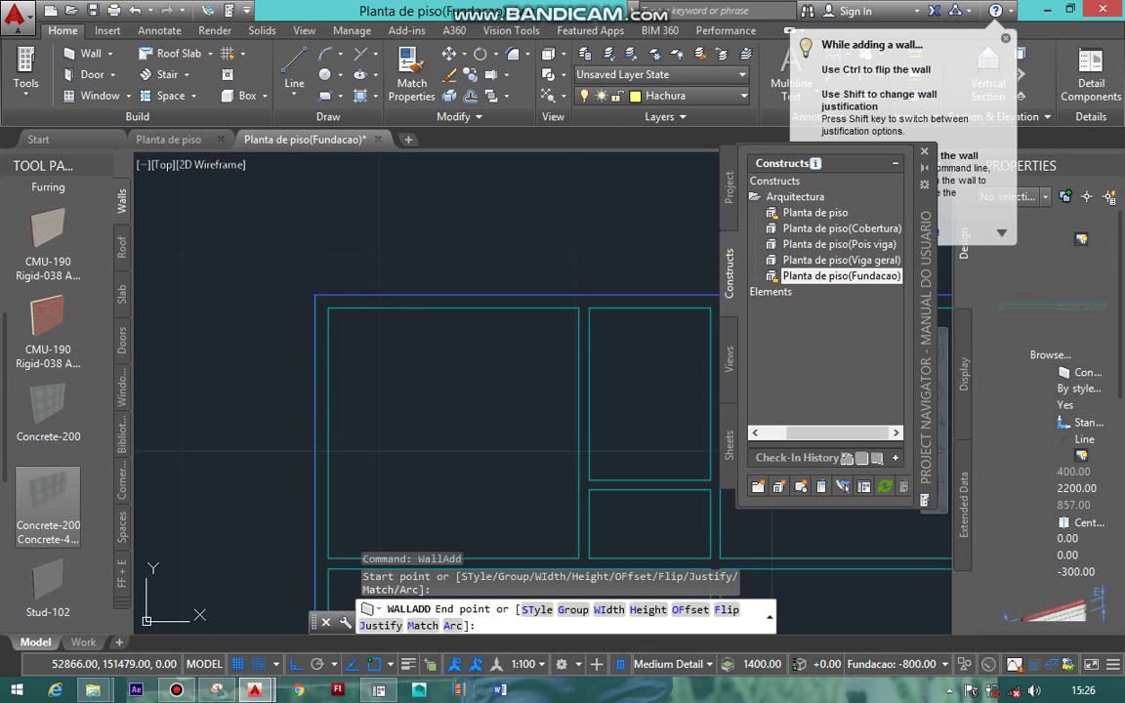
key(Escape)
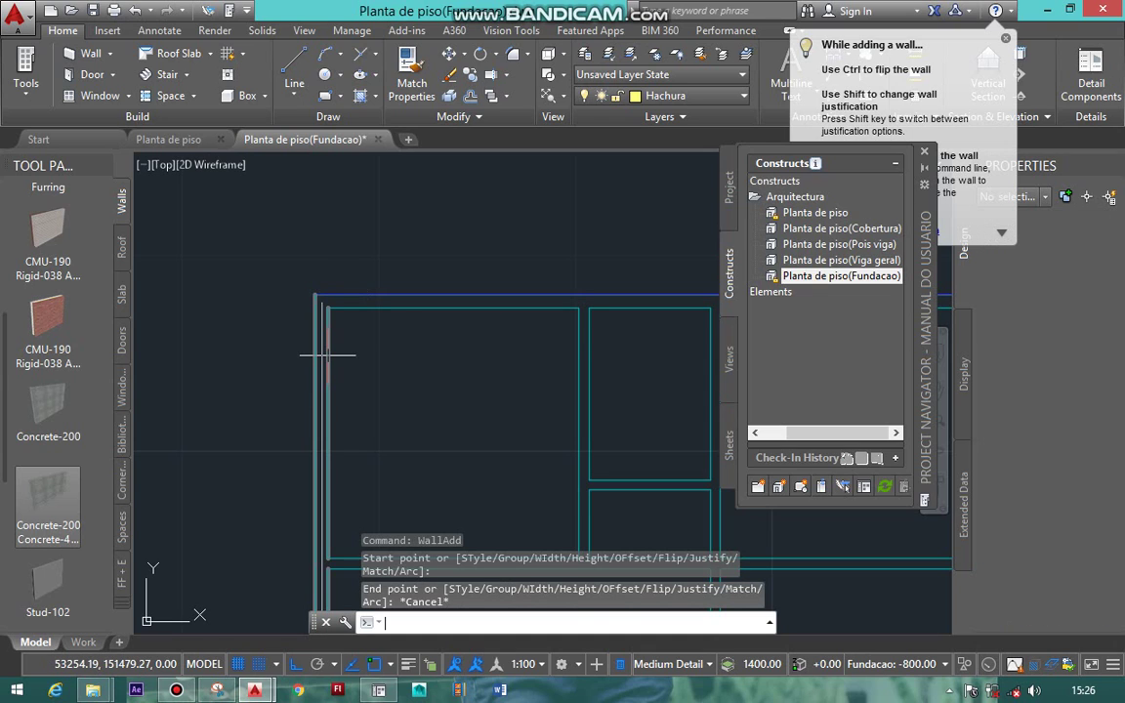
Draw a centre-justified concrete foundation wall, 8000 long, along the left exterior wall from the upper-left to the lower-left corner
key(Return)
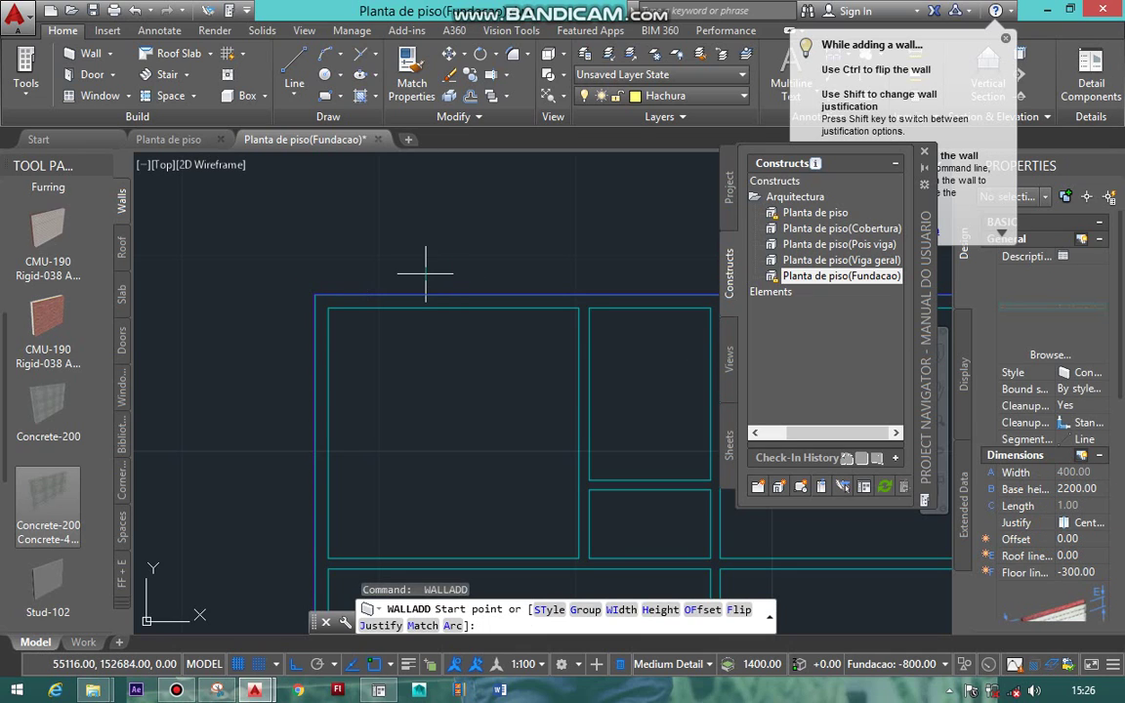
click(323, 301)
scroll(325, 302, down, 3)
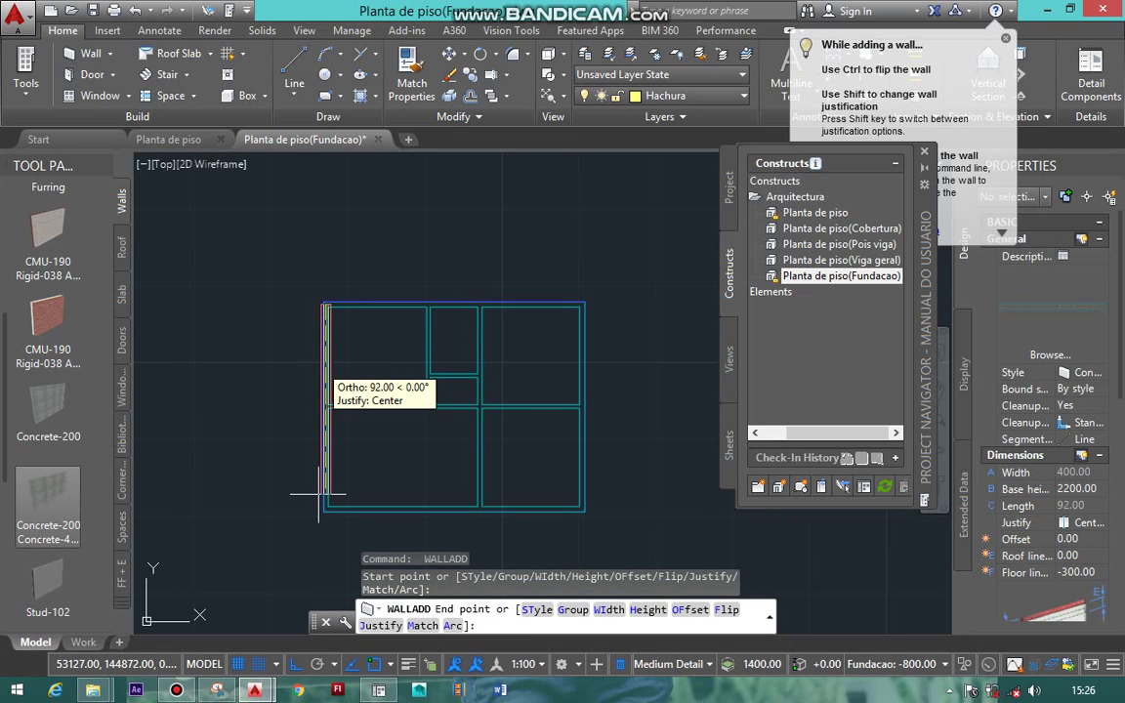
scroll(326, 509, up, 2)
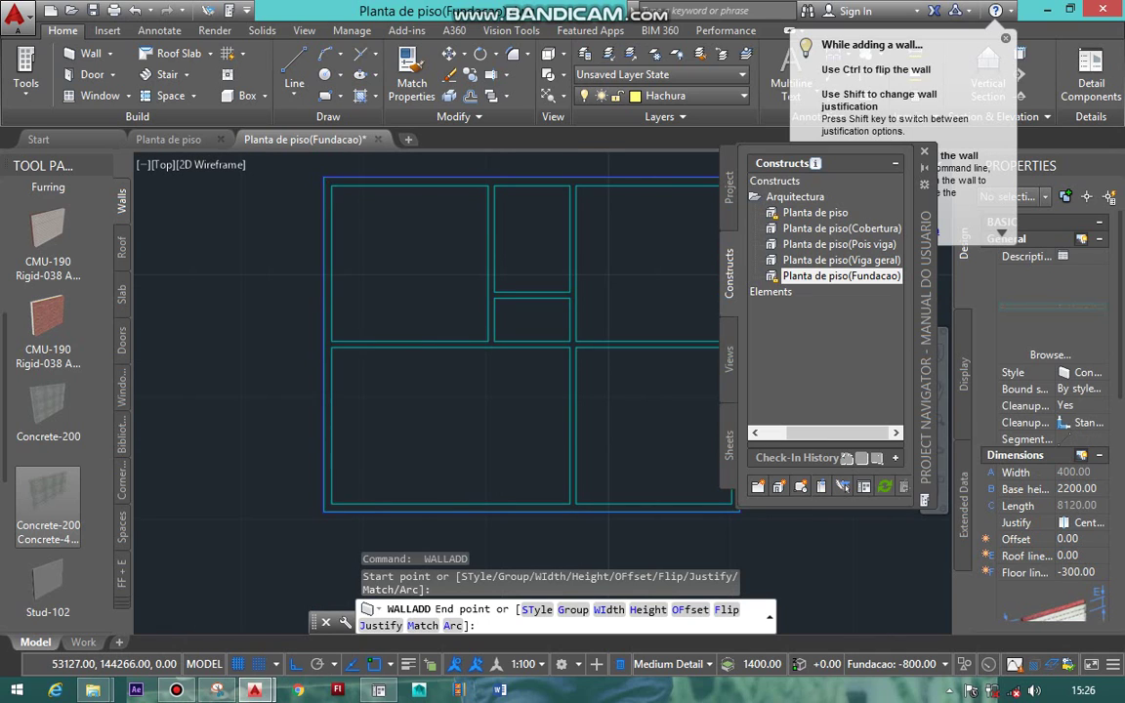
scroll(326, 508, up, 2)
click(326, 508)
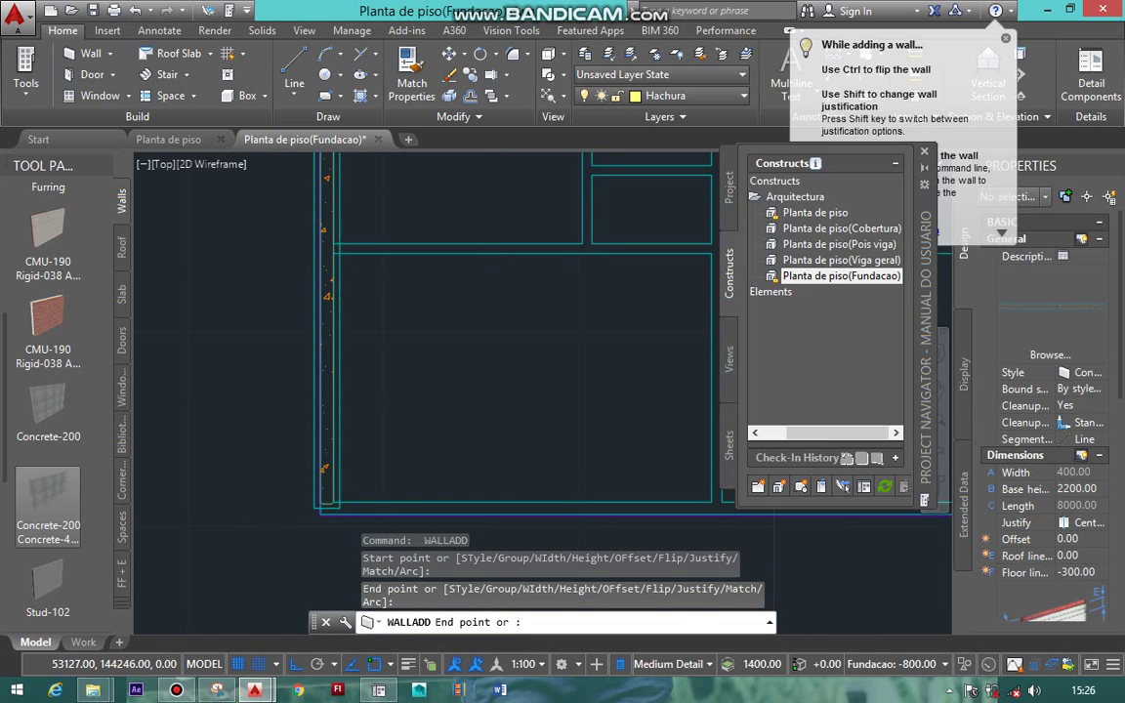
Continue the foundation wall along the lower exterior wall to the lower-right corner, about 10030 long
scroll(327, 504, down, 3)
scroll(328, 503, up, 3)
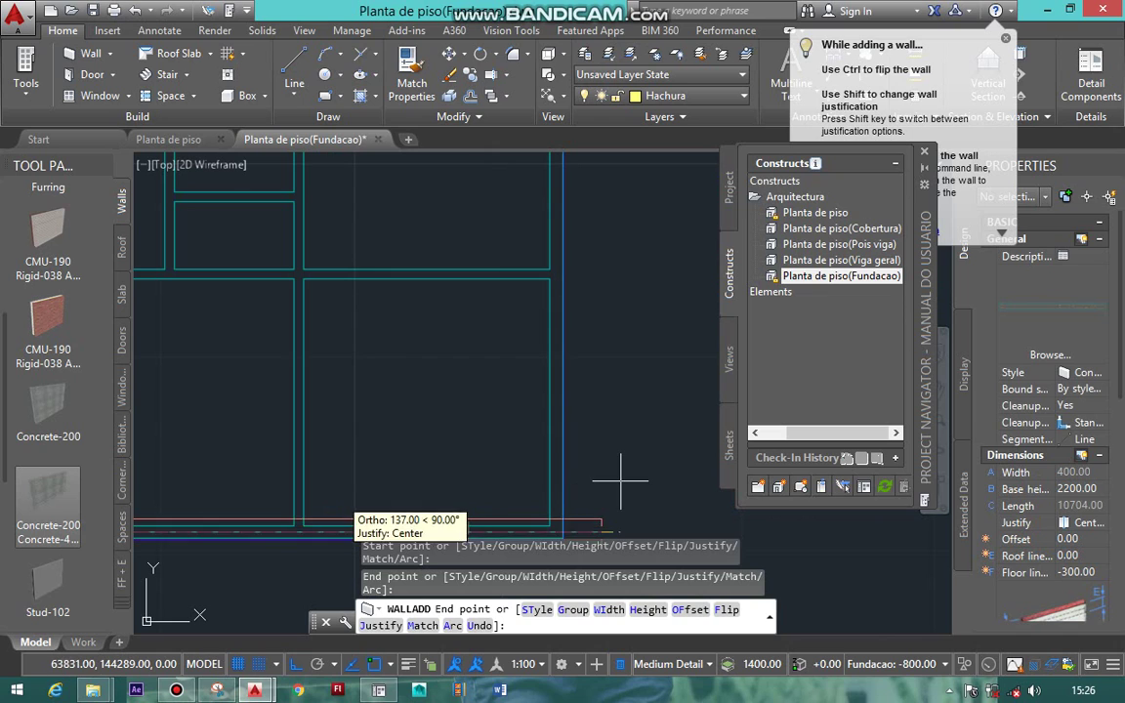
scroll(684, 488, down, 1)
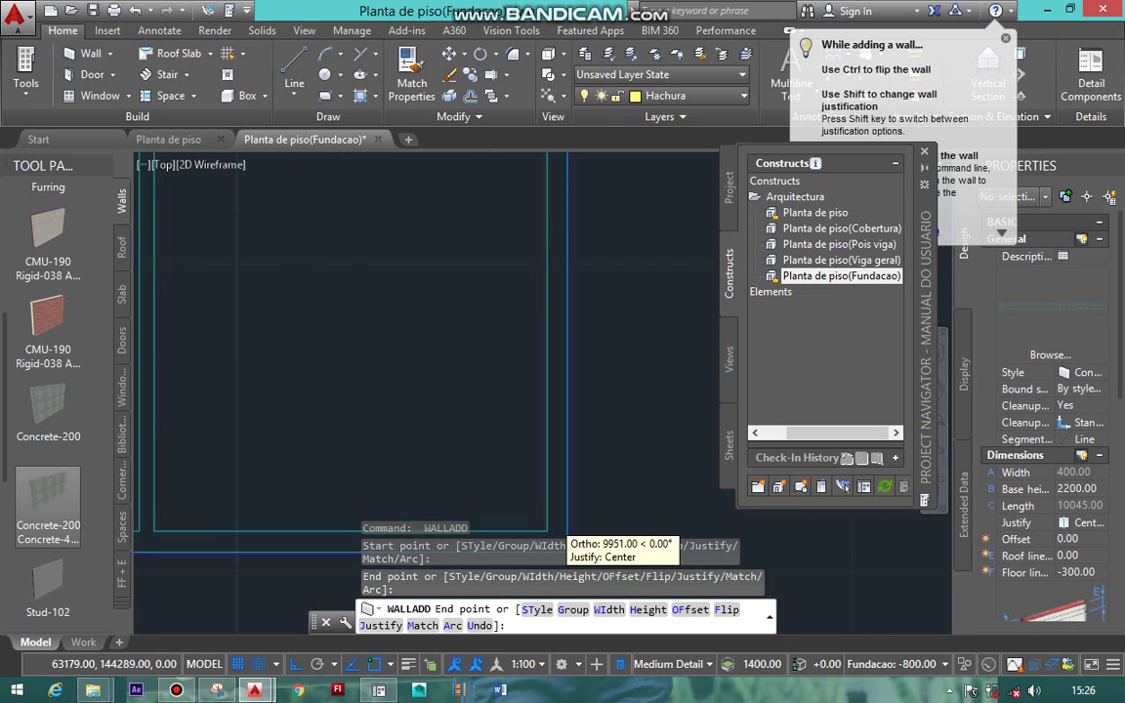
scroll(559, 532, up, 2)
scroll(559, 533, down, 3)
scroll(610, 435, up, 3)
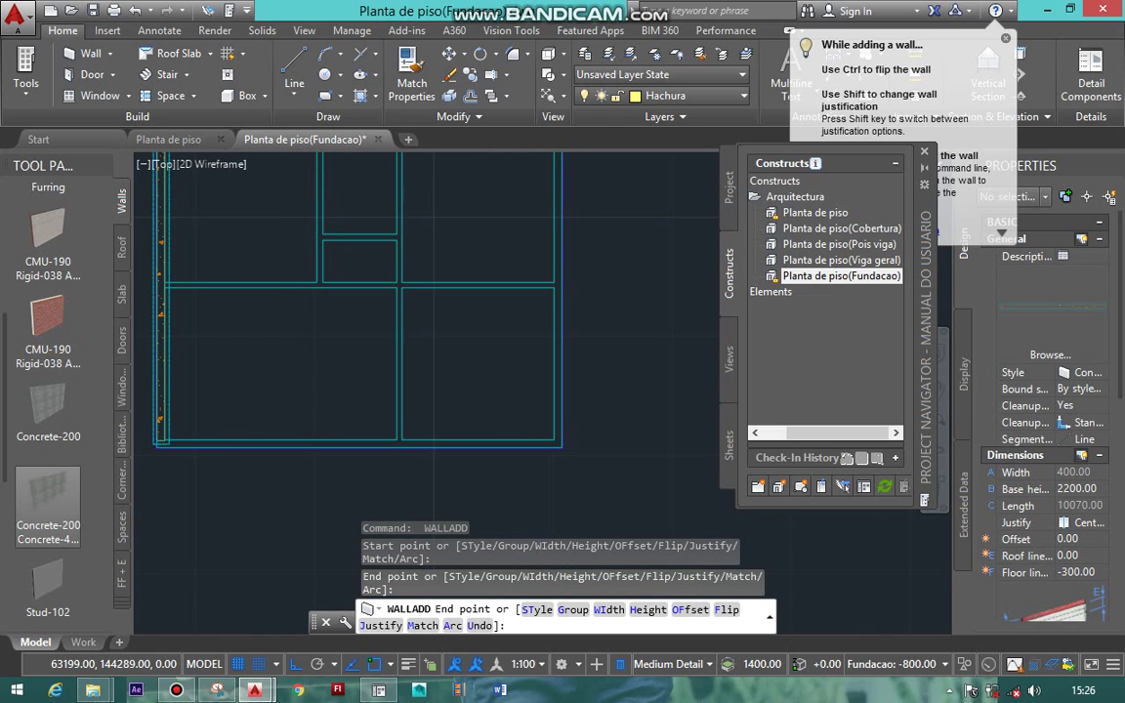
scroll(559, 451, up, 2)
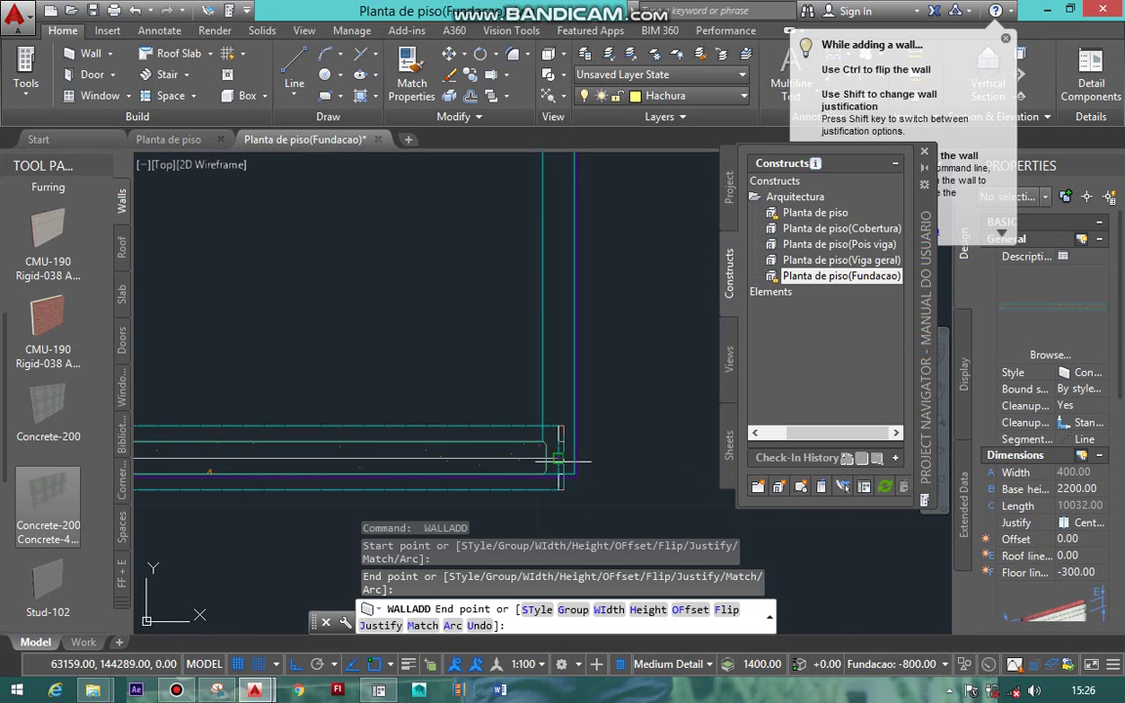
click(562, 456)
Continue the foundation wall about 8000 up the right exterior wall to the upper-right corner, and close the loop along the upper wall
scroll(562, 458, down, 8)
scroll(562, 459, down, 2)
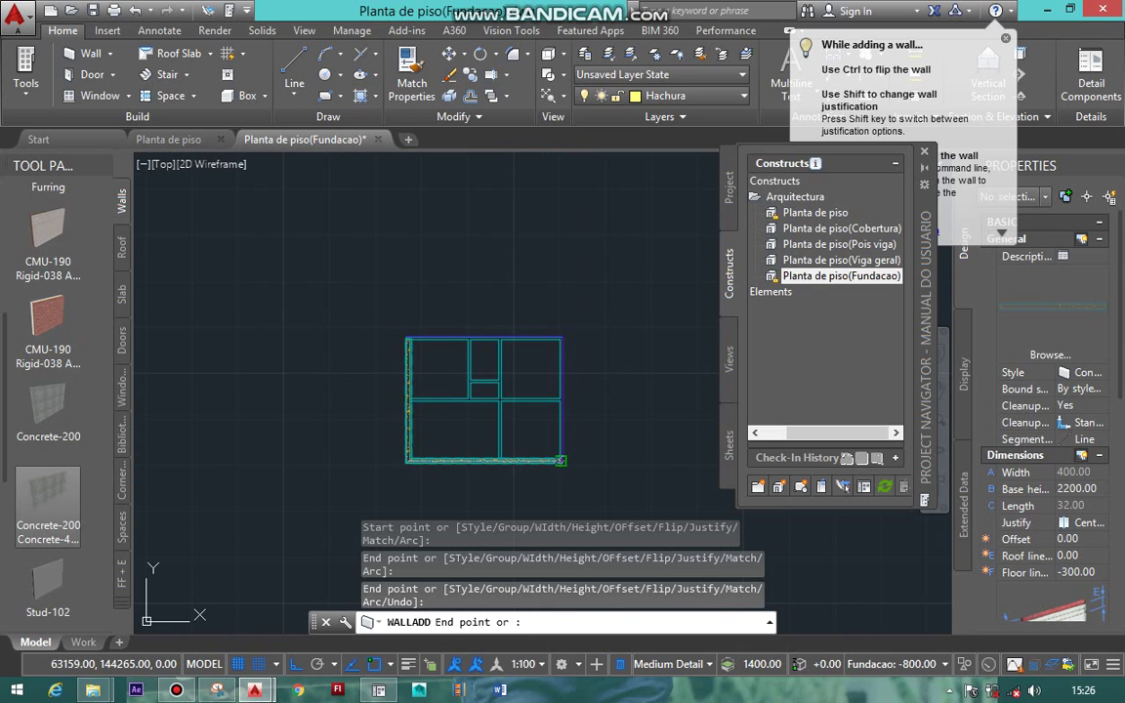
scroll(540, 283, up, 2)
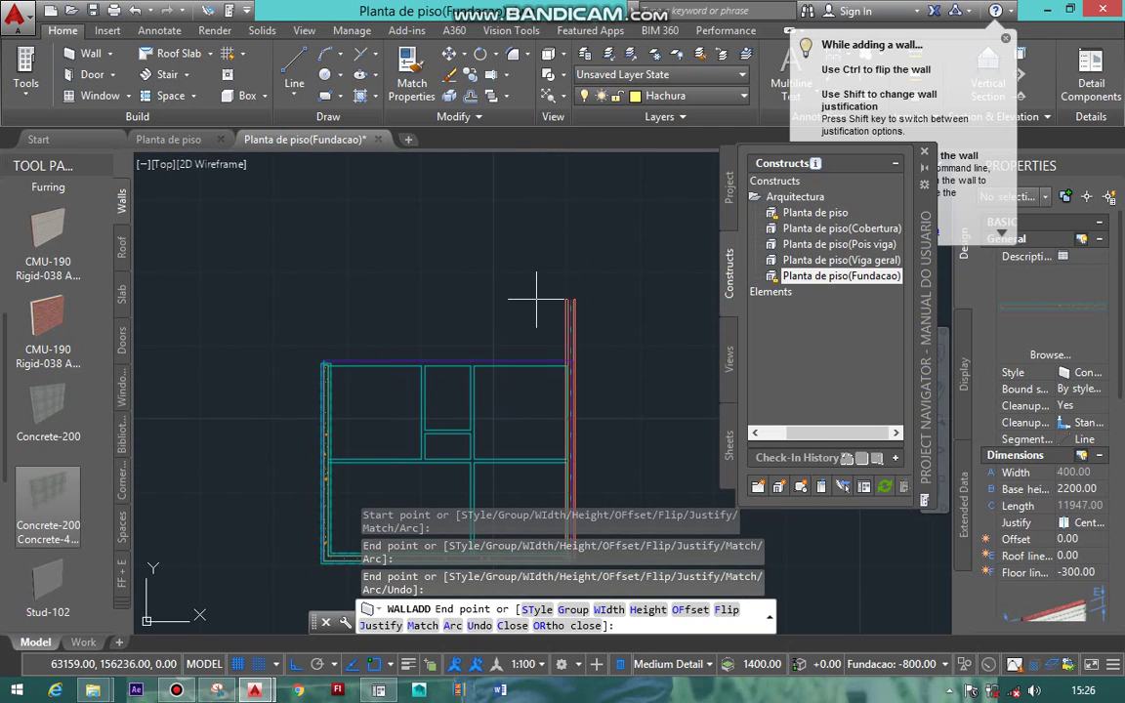
click(571, 363)
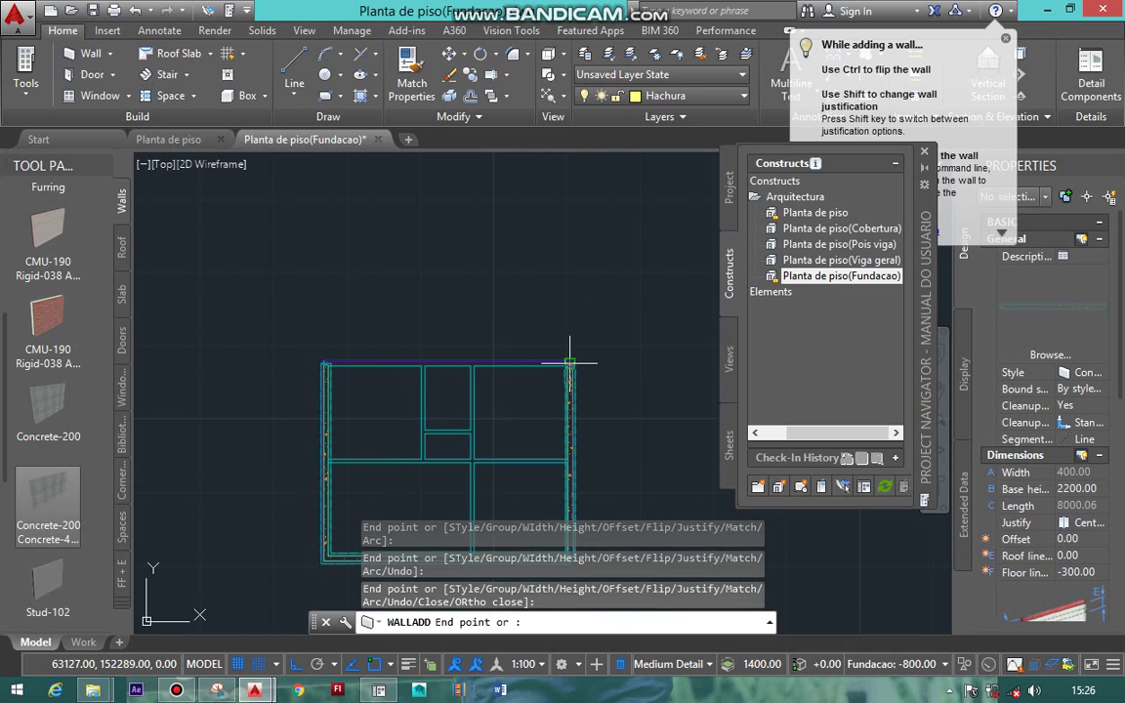
right_drag(351, 323, 398, 600)
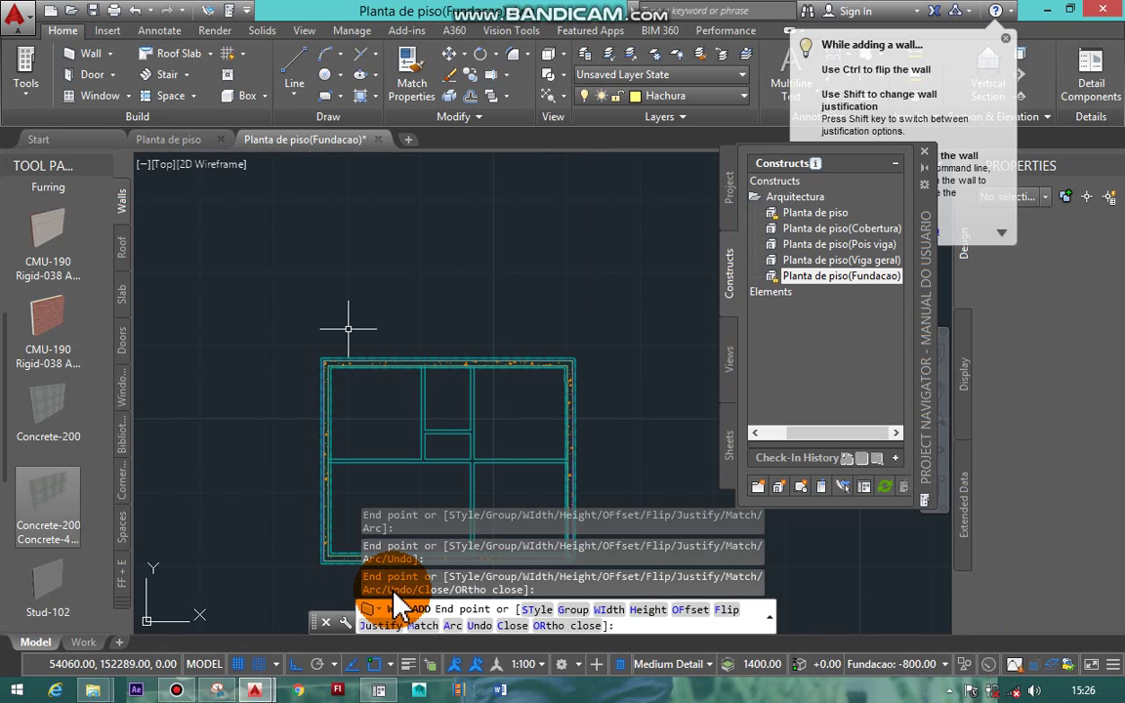
Stretch the right foundation wall's lower end past the lower-right corner, to a wall length of about 9660
scroll(439, 270, down, 1)
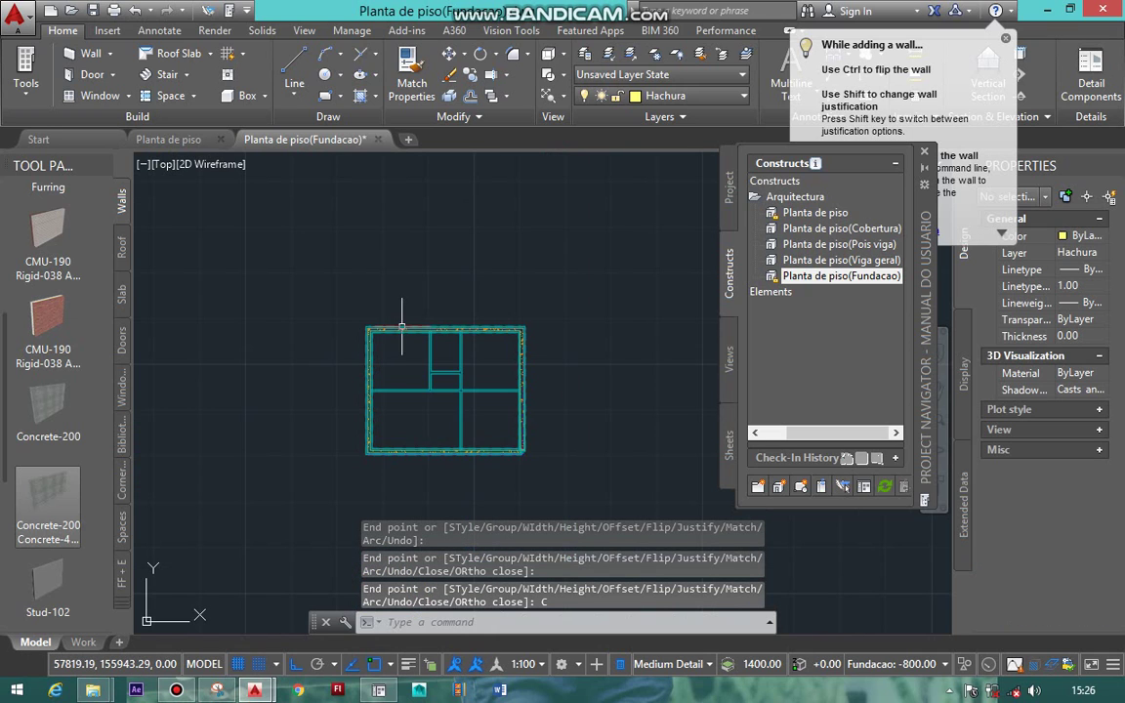
scroll(402, 321, up, 1)
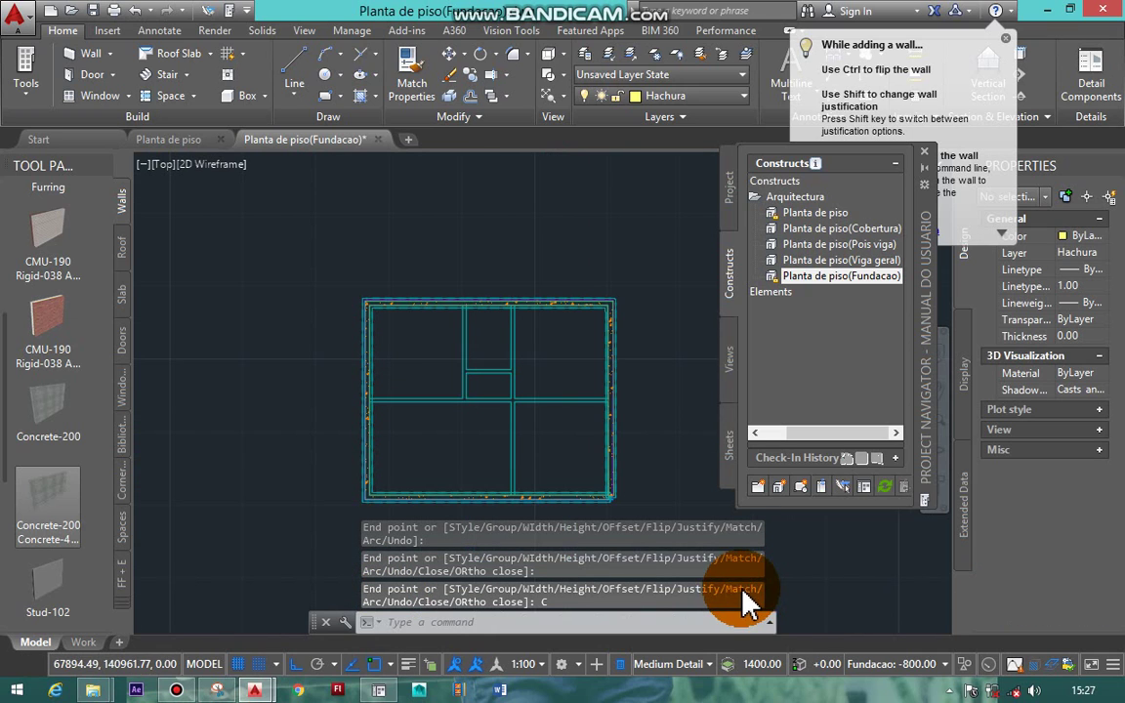
scroll(745, 591, up, 4)
scroll(432, 351, up, 2)
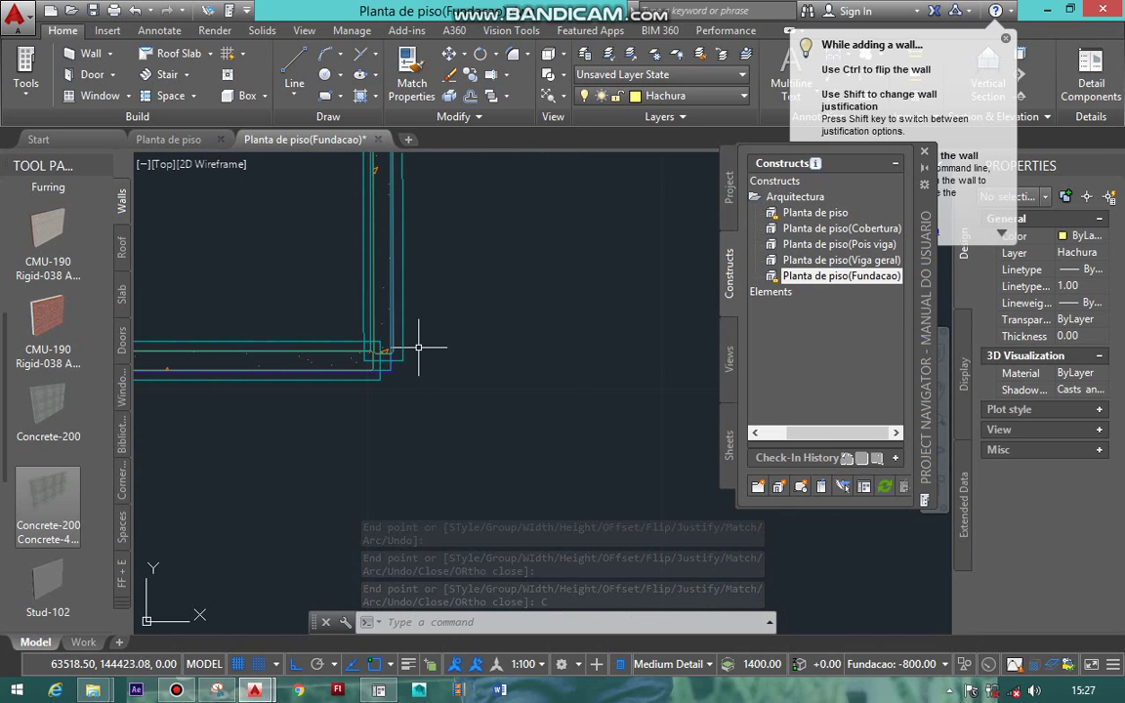
click(402, 357)
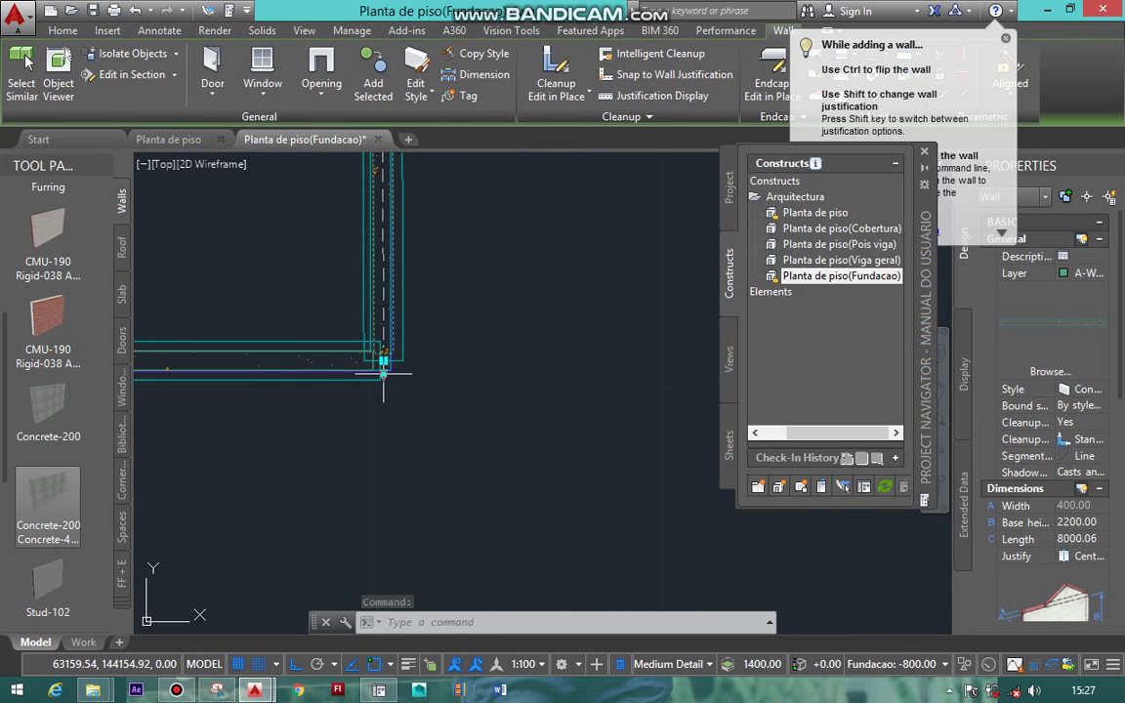
click(382, 363)
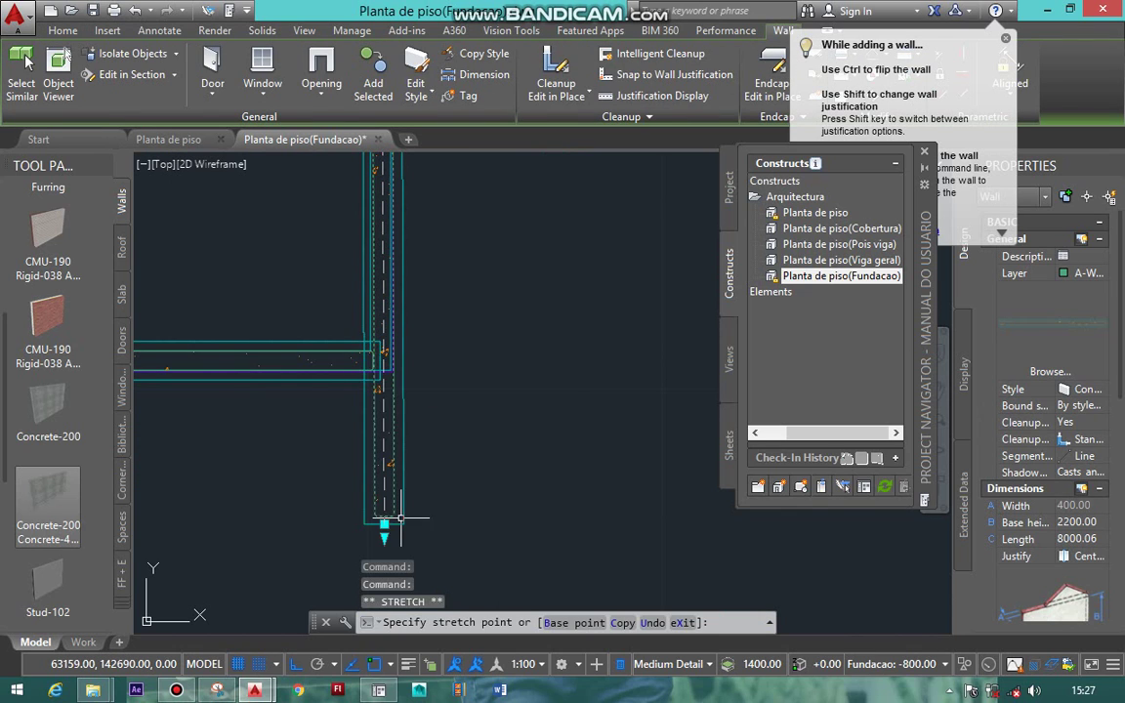
click(383, 524)
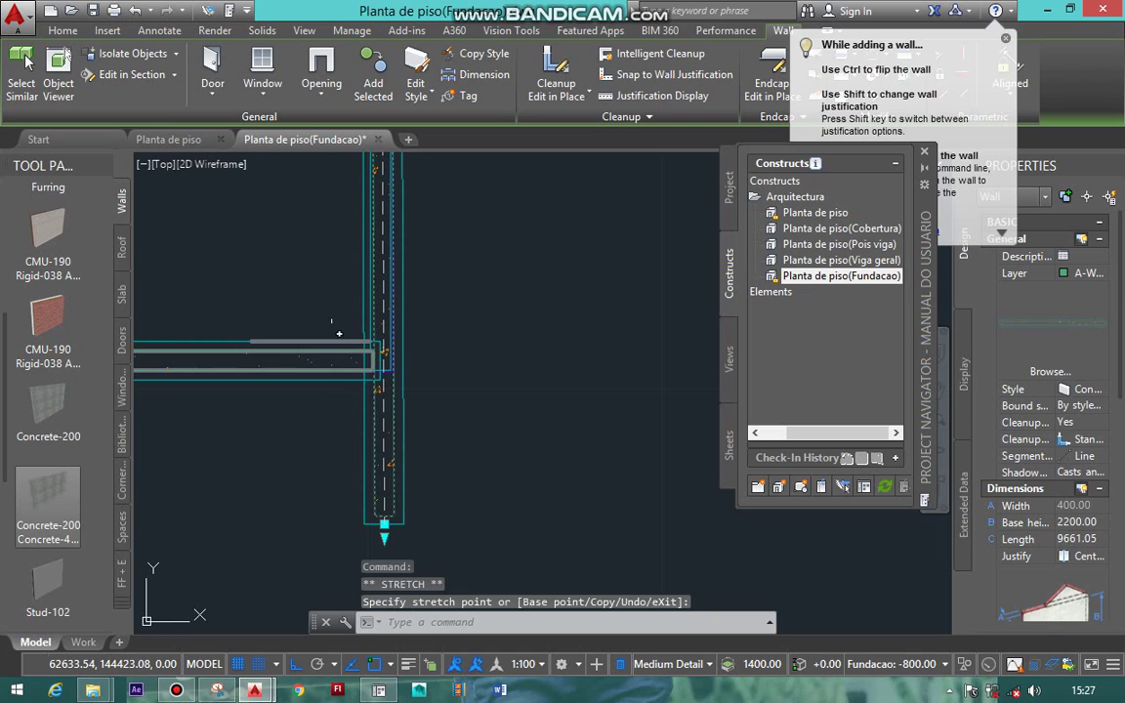
key(Escape)
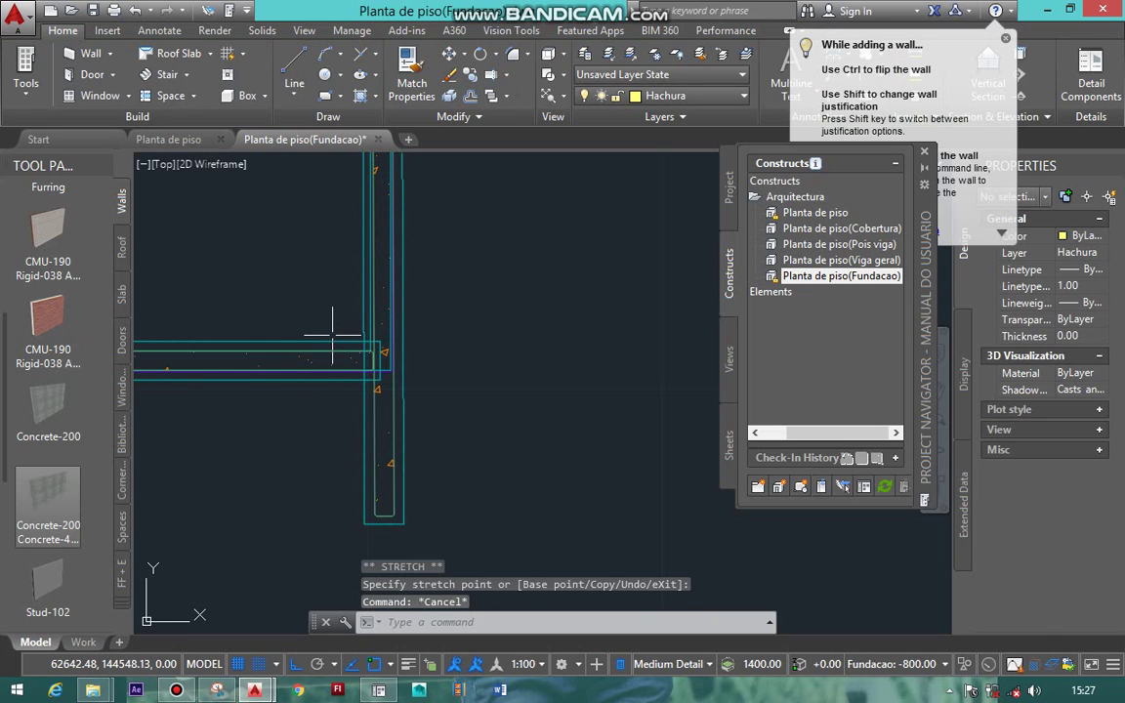
Stretch the lower foundation wall's right end outward past the lower-right corner so it crosses the right wall
click(337, 340)
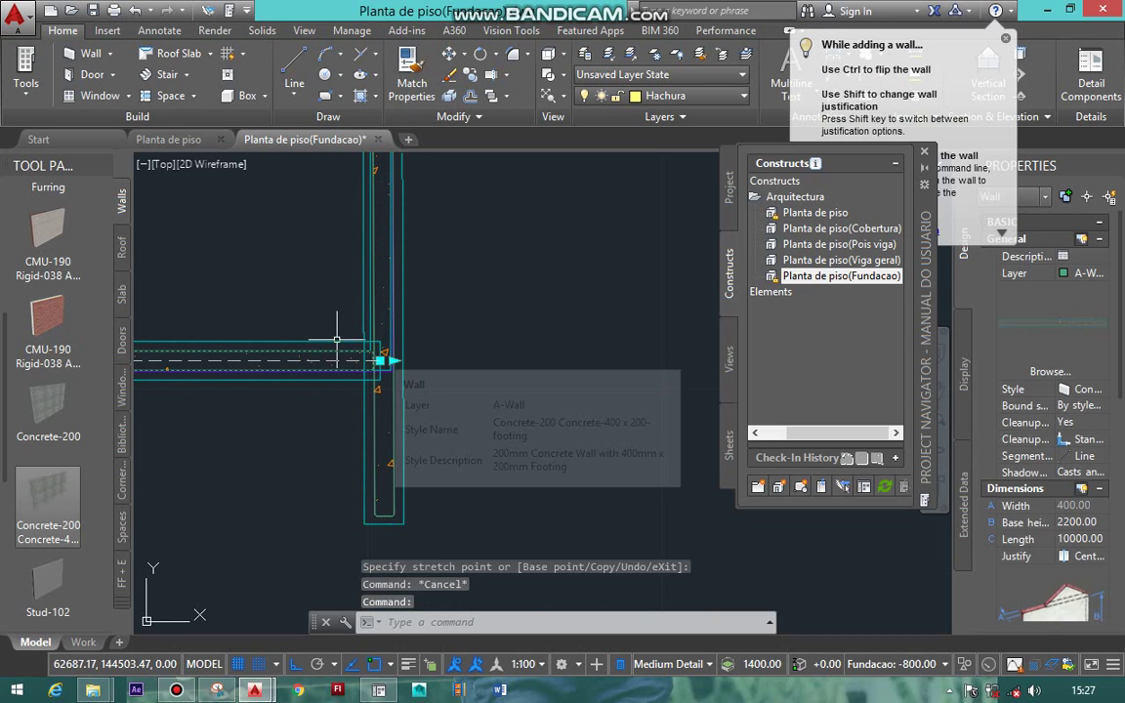
click(391, 361)
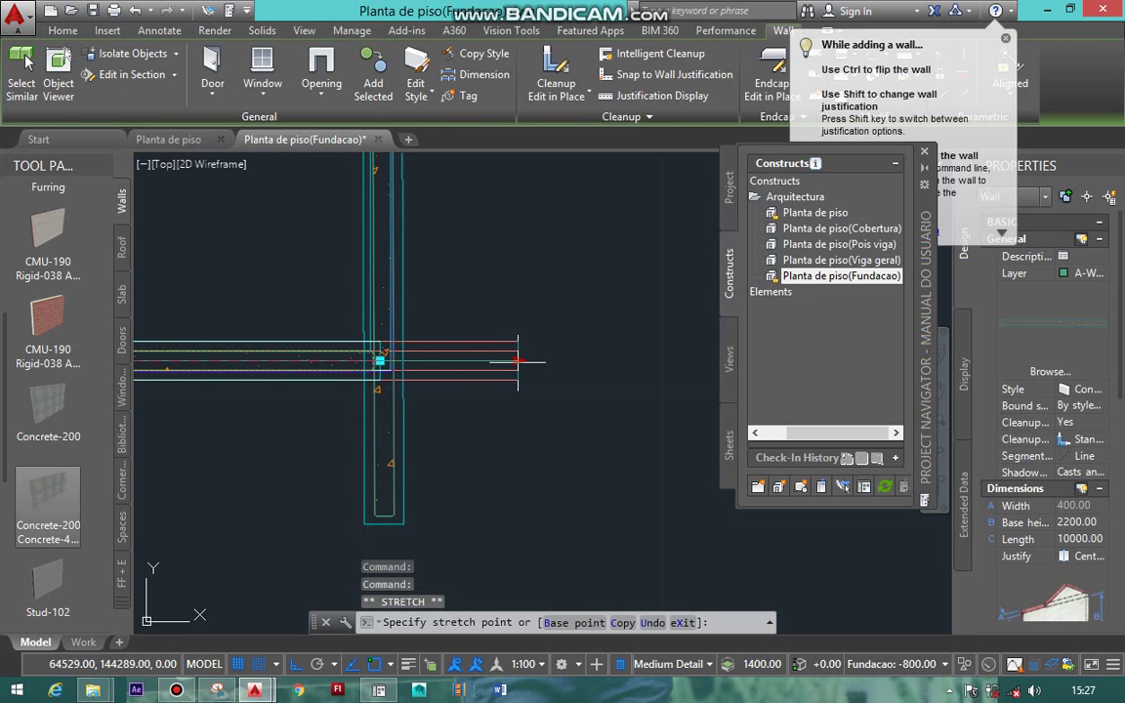
key(Escape)
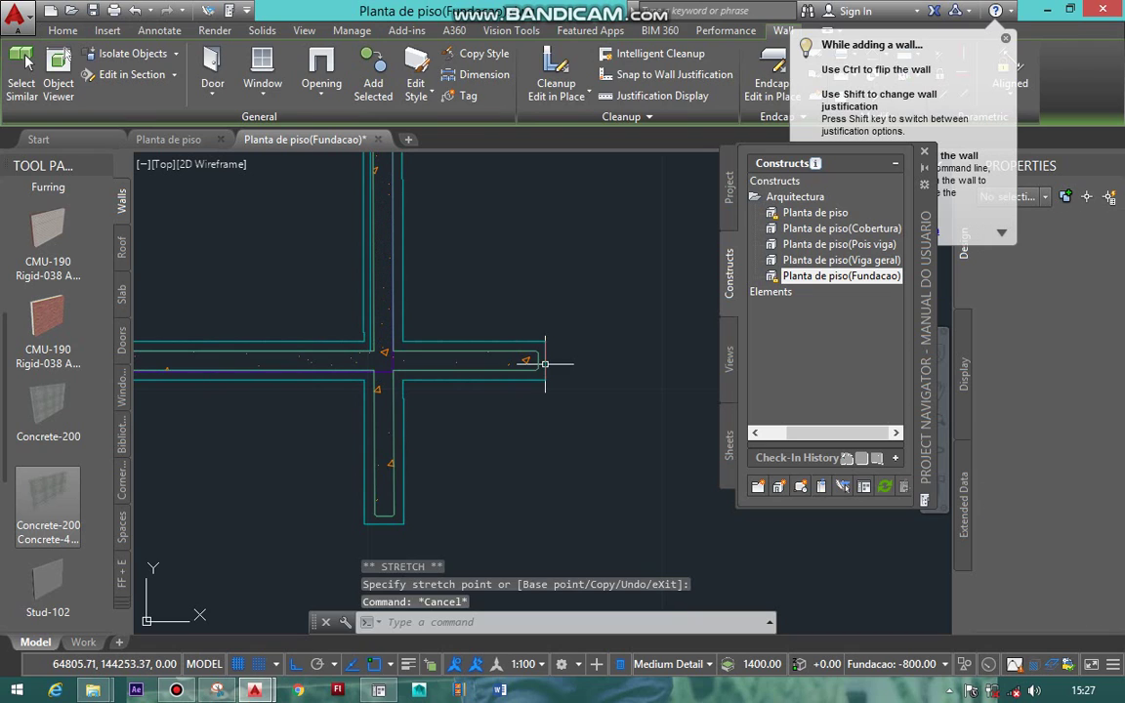
key(Escape)
Delete the right exterior foundation wall
scroll(526, 361, down, 6)
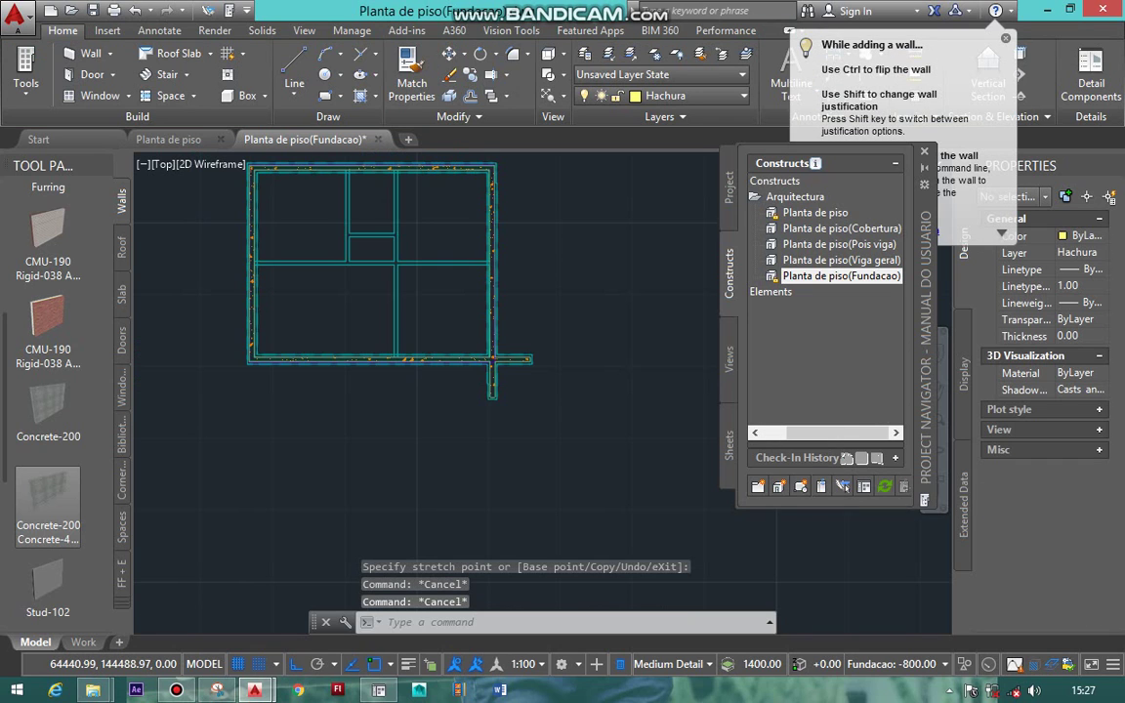
click(498, 305)
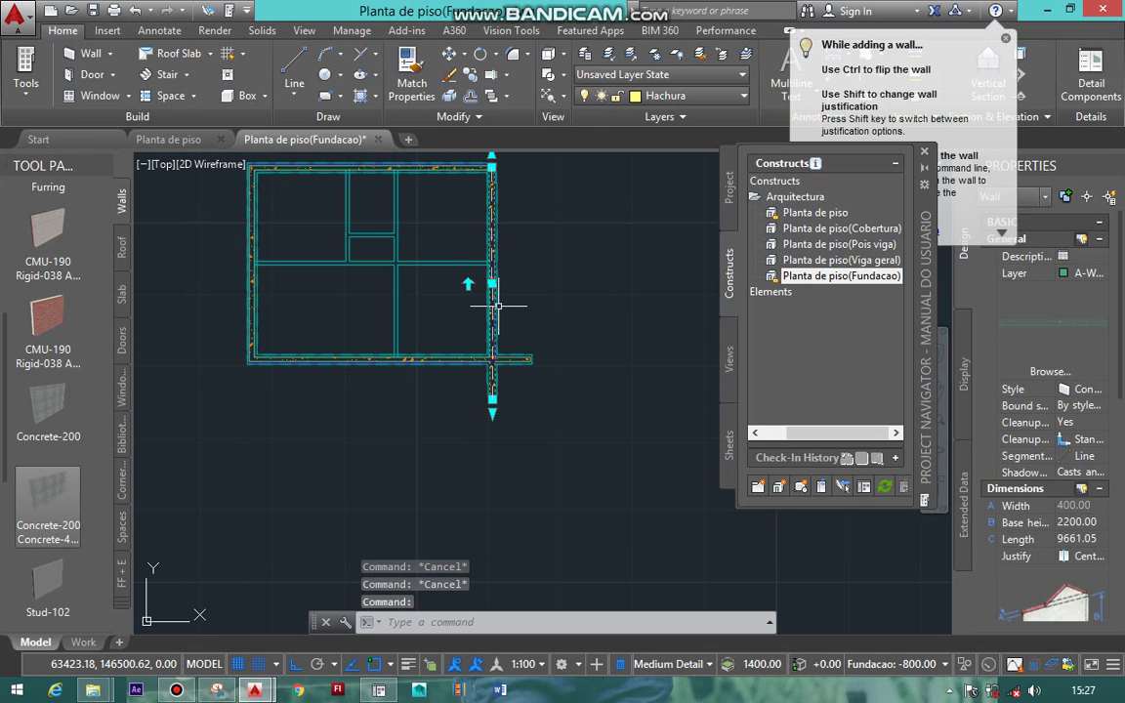
key(Delete)
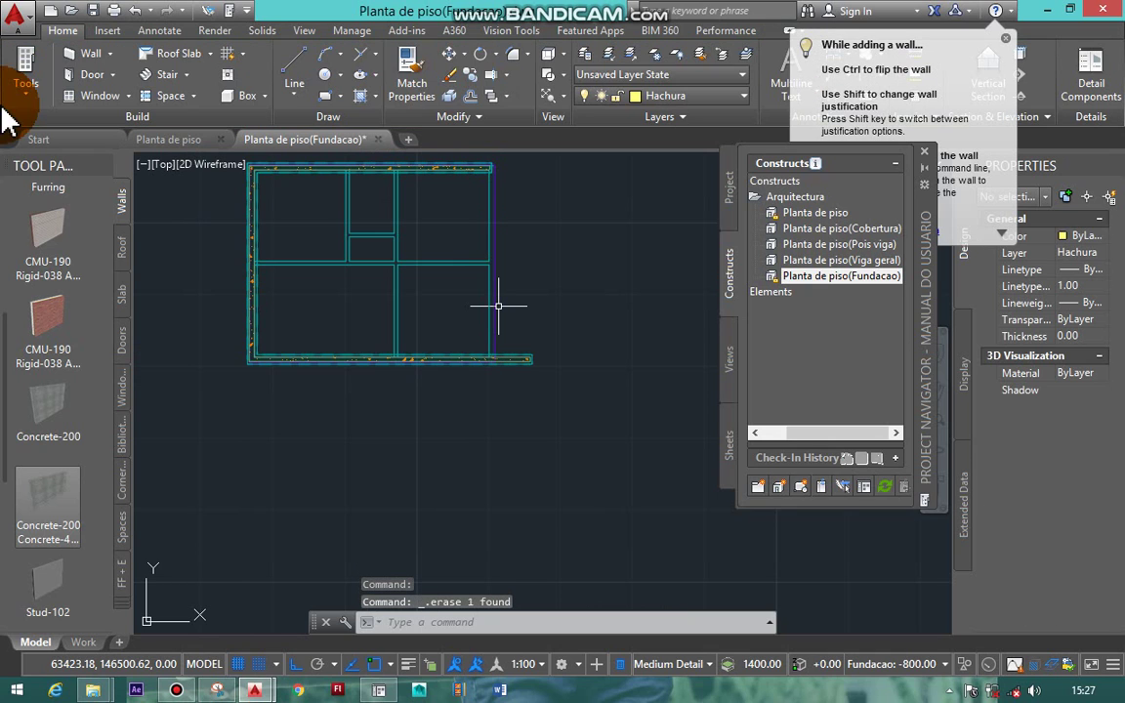
Redraw the right concrete foundation wall, centre-justified, from the upper wall's right end straight down past the lower wall, about 9490 long
click(54, 503)
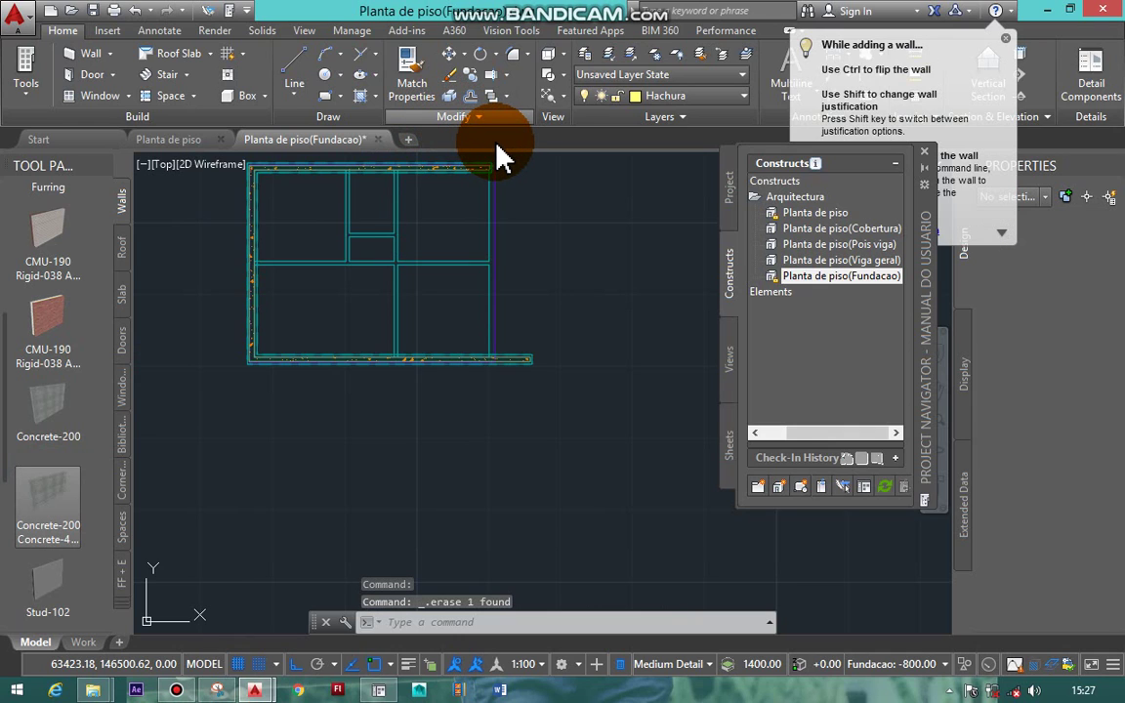
scroll(497, 153, up, 2)
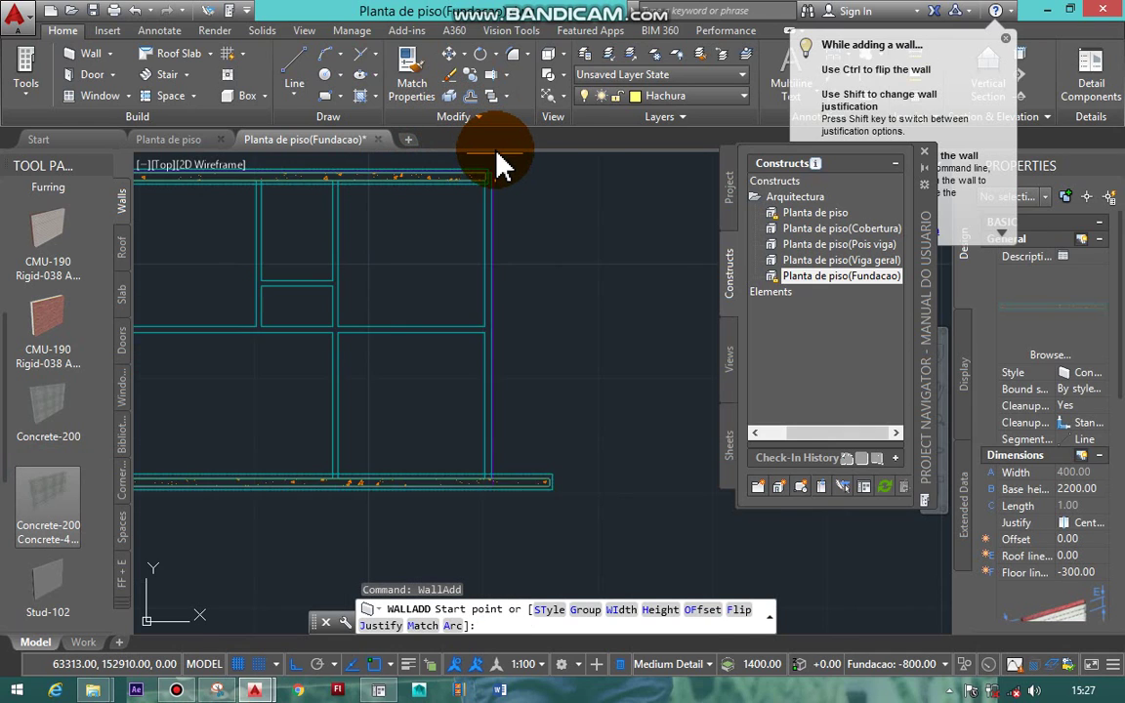
scroll(497, 161, up, 1)
scroll(468, 182, up, 1)
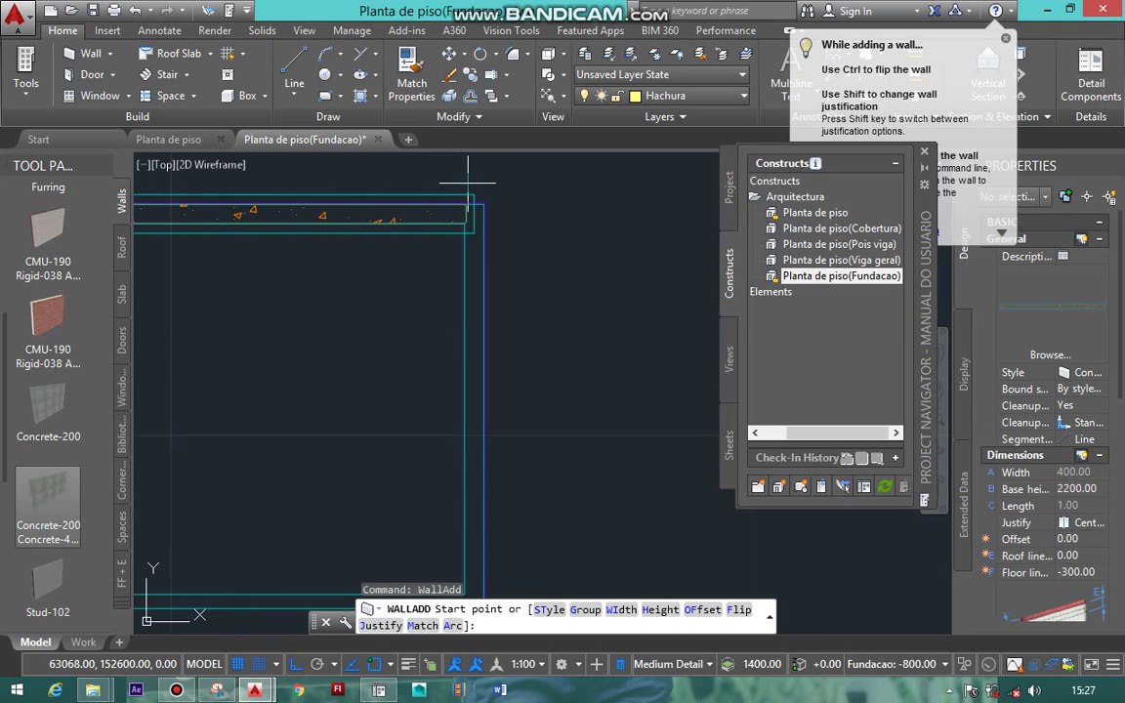
scroll(472, 211, up, 1)
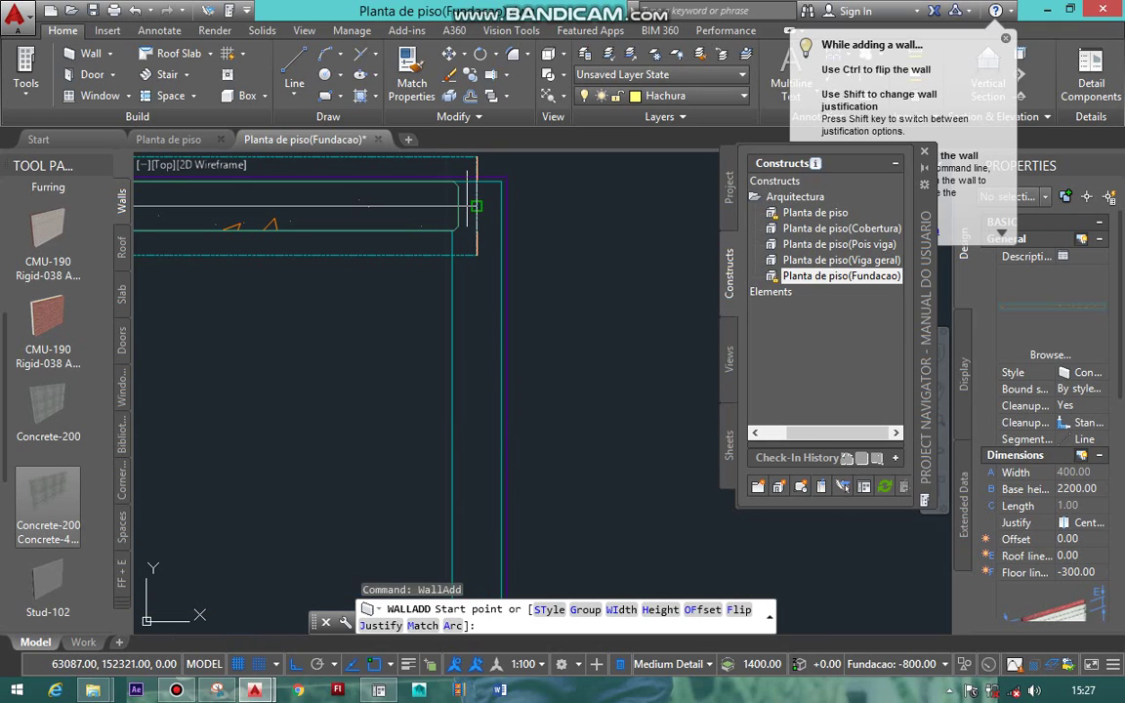
click(475, 206)
scroll(477, 206, down, 1)
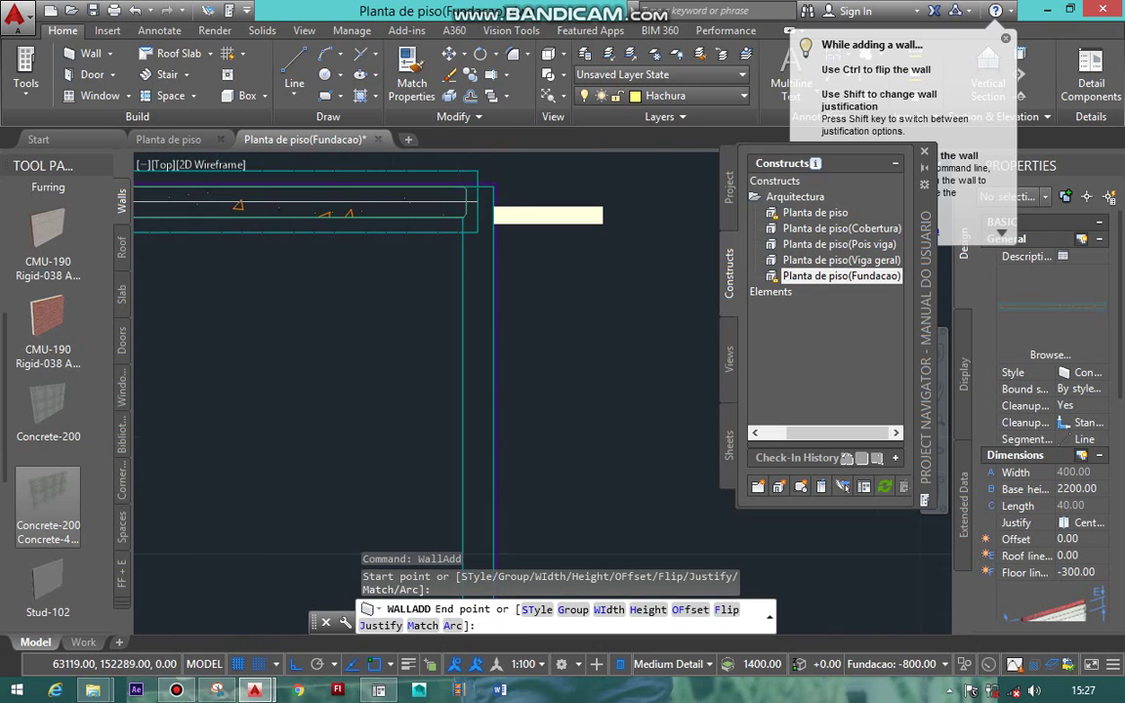
scroll(476, 206, down, 3)
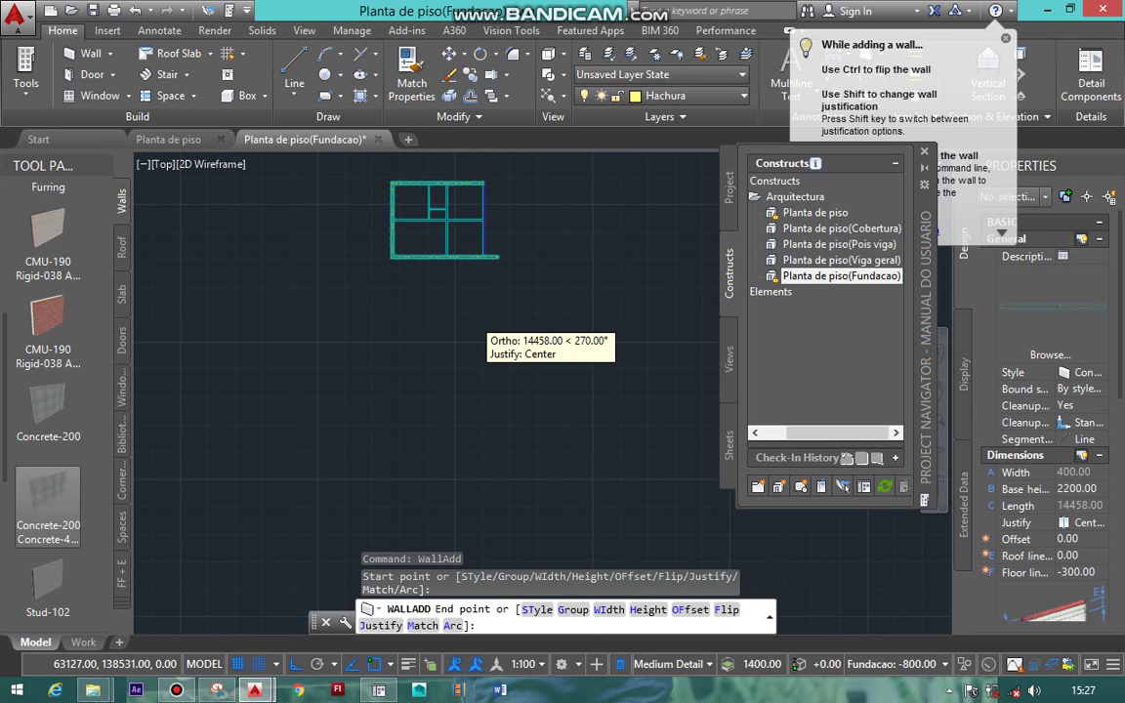
scroll(483, 332, up, 3)
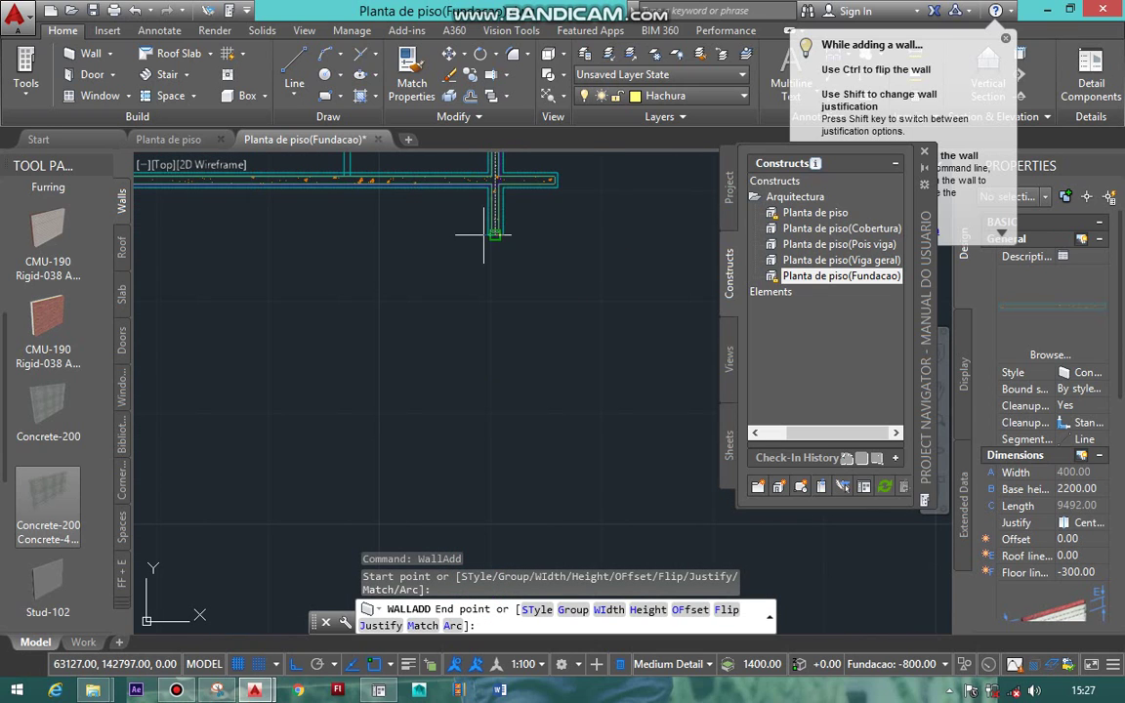
click(483, 234)
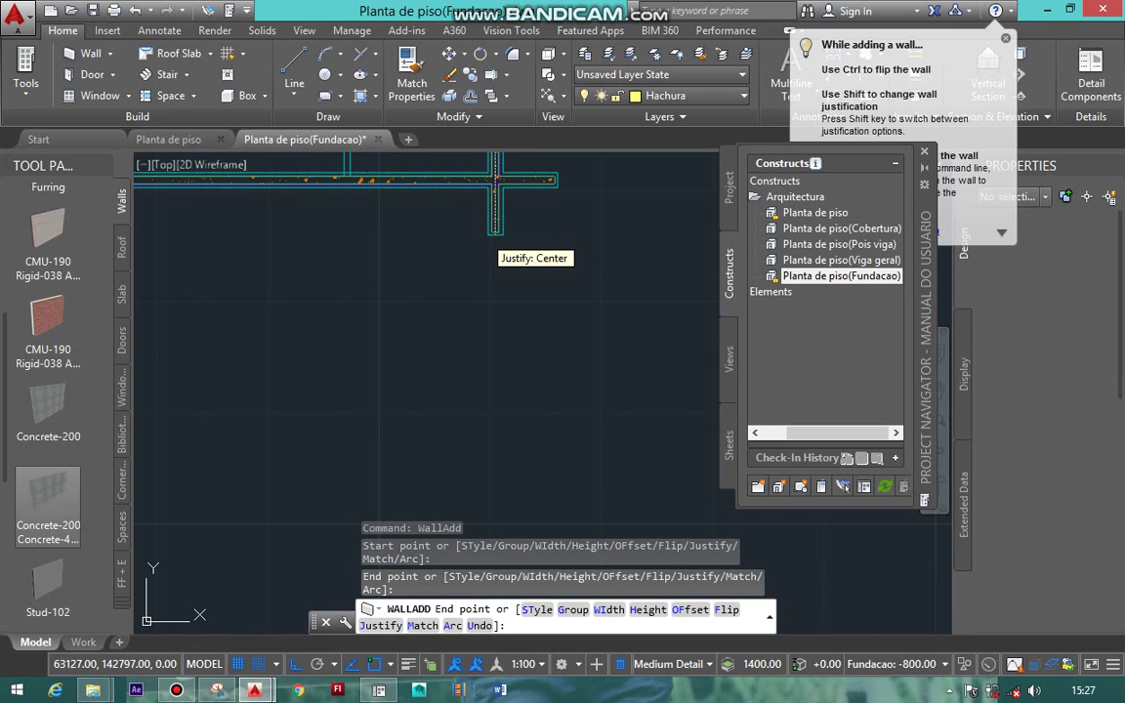
key(Escape)
Trim the overhanging ends of the right and lower foundation walls at the lower-right corner, using all objects as cutting edges
text(tr)
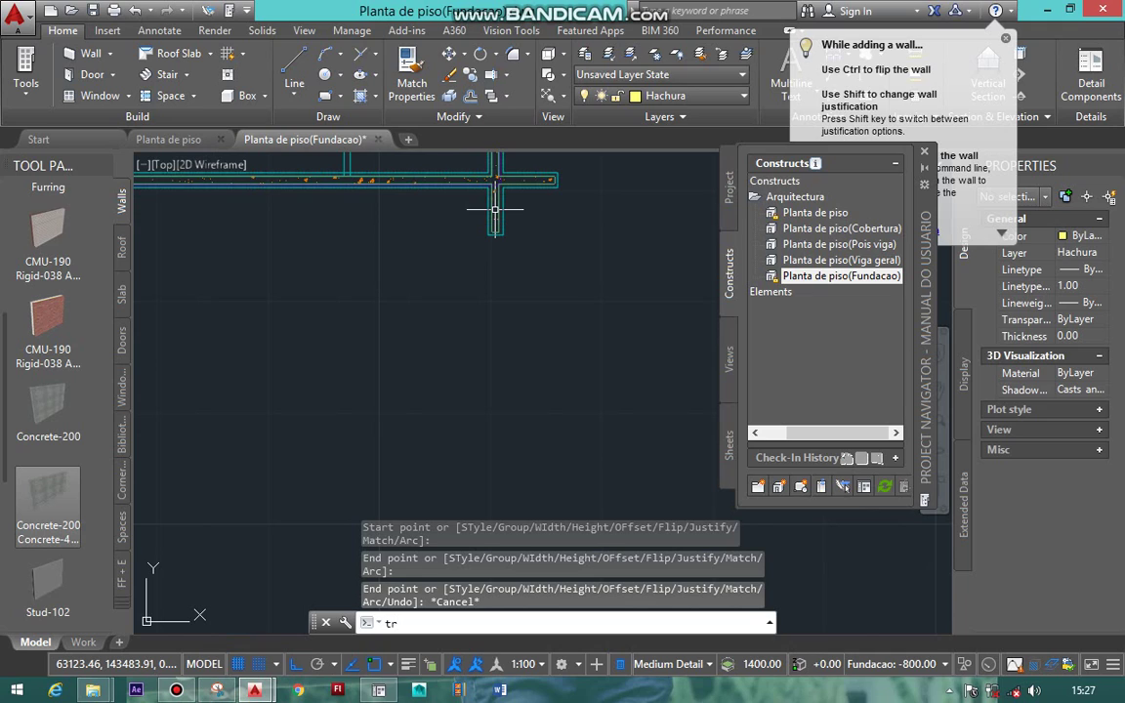
key(Return)
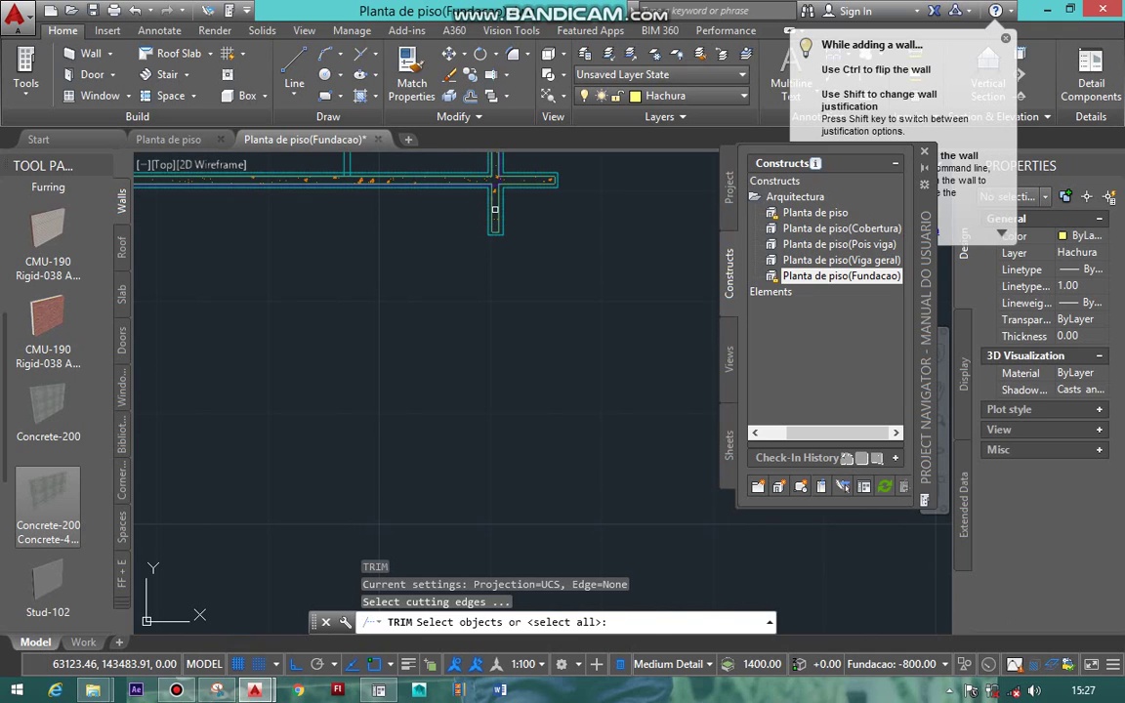
key(Return)
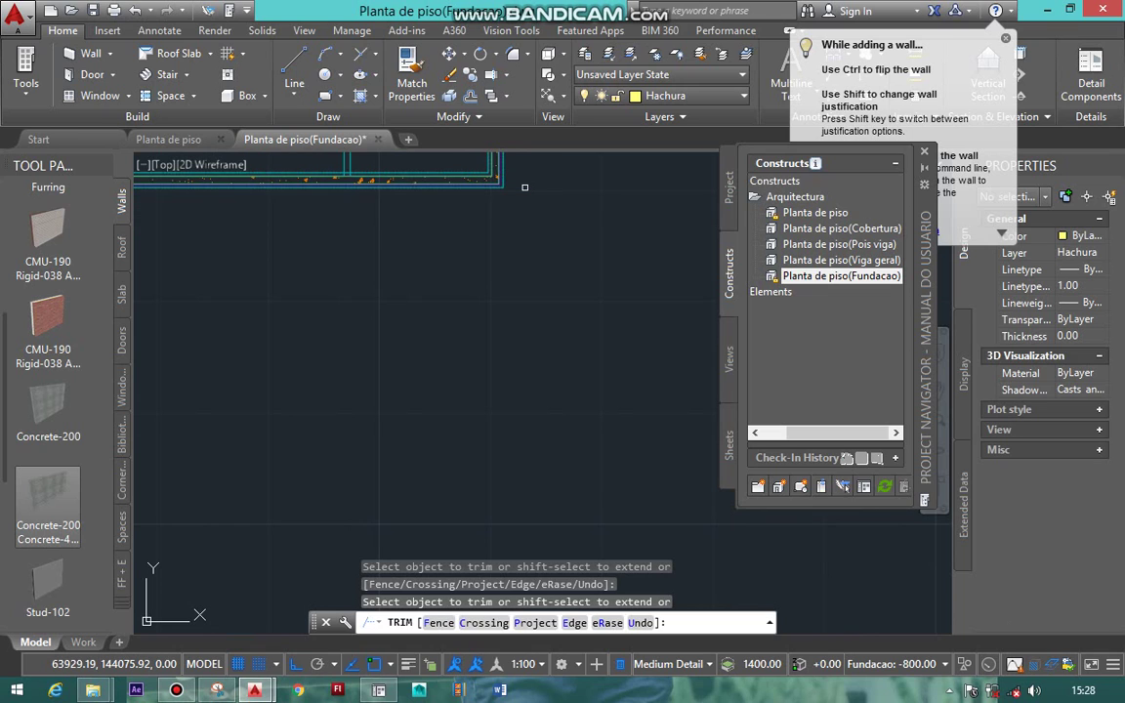
scroll(524, 187, down, 5)
scroll(500, 150, up, 6)
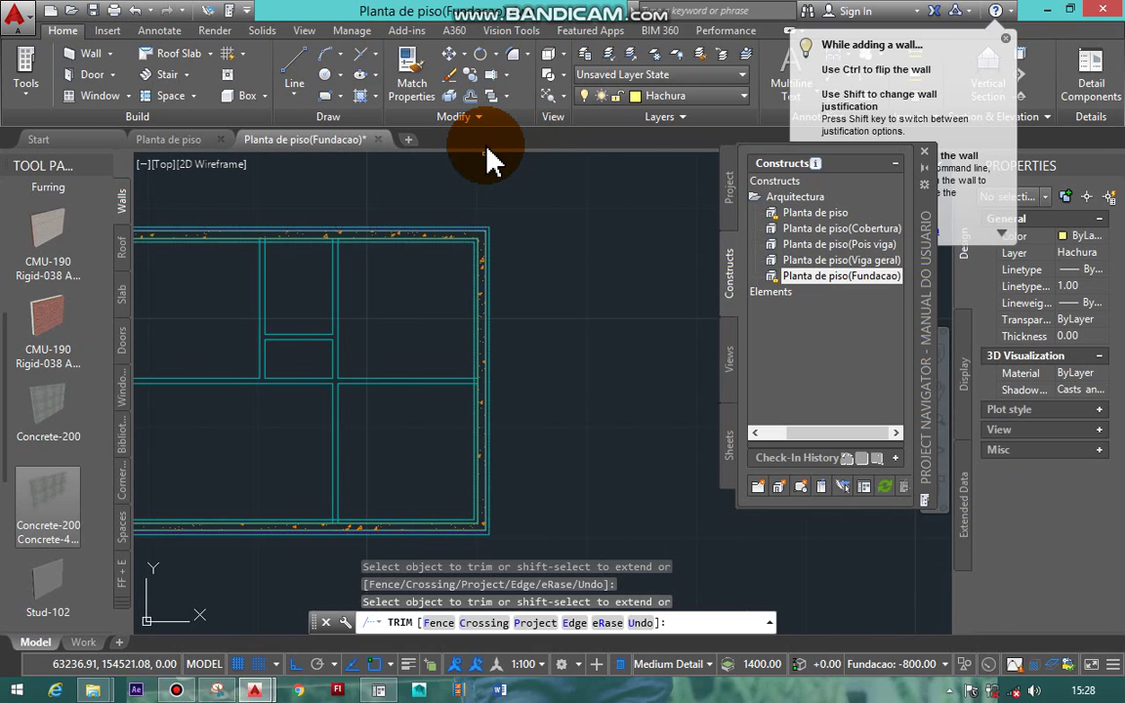
key(Escape)
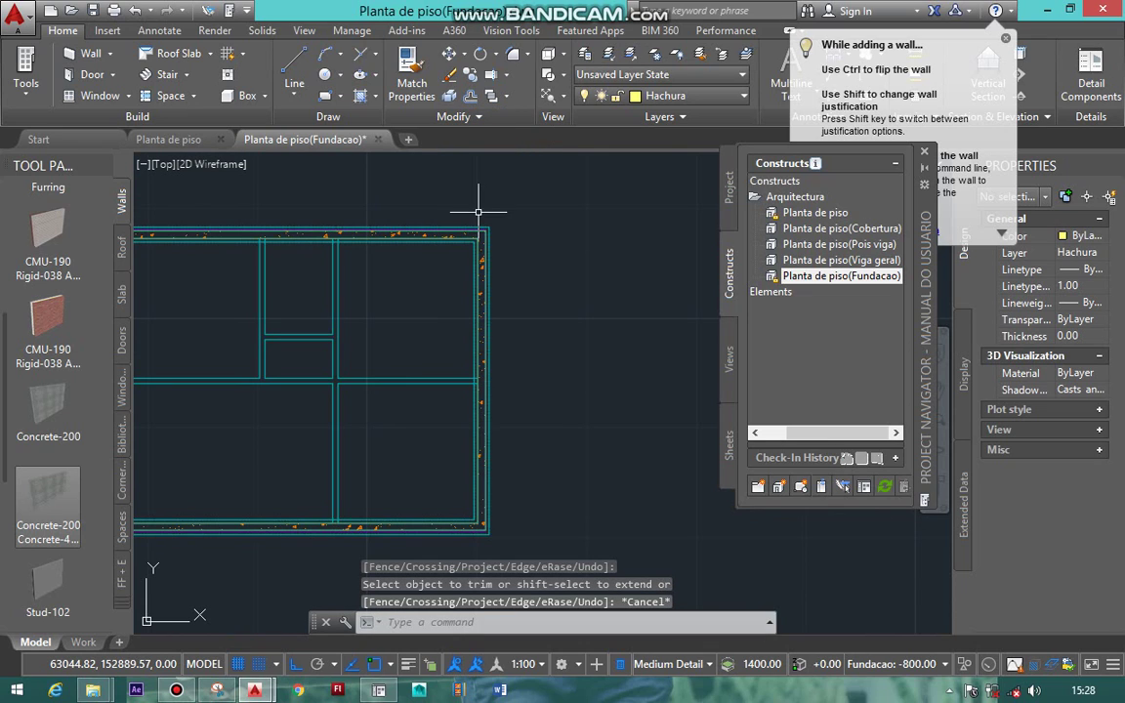
Delete the four interior walls inside the foundation perimeter
scroll(396, 305, down, 2)
click(399, 286)
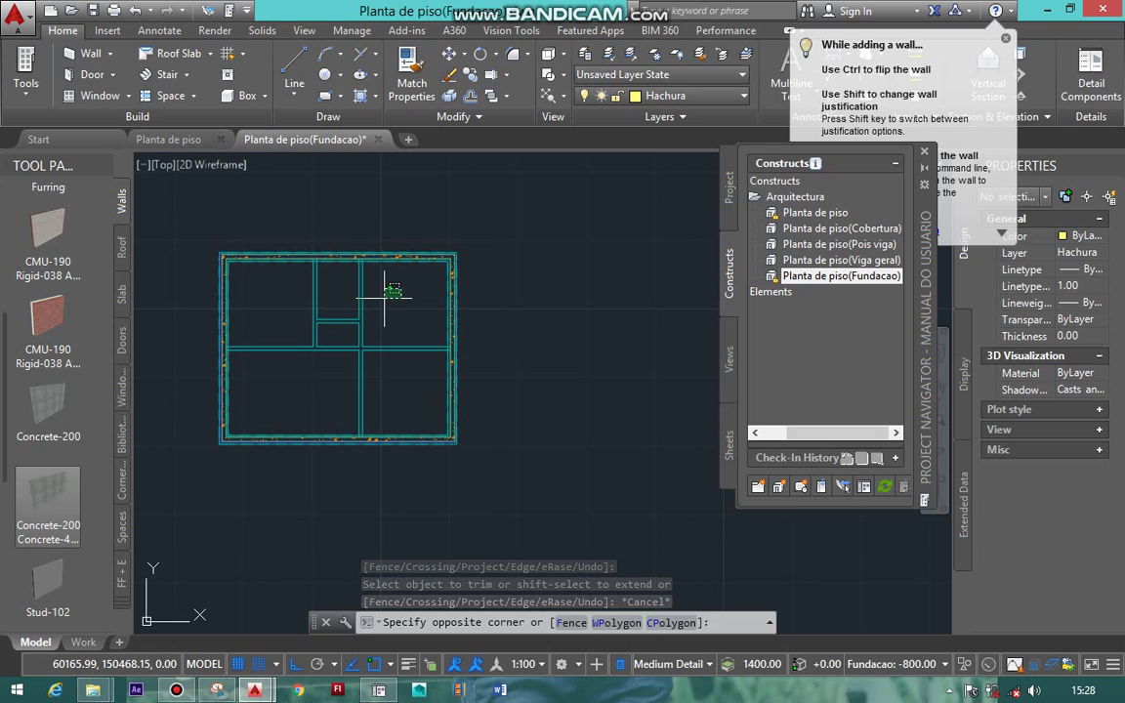
click(284, 379)
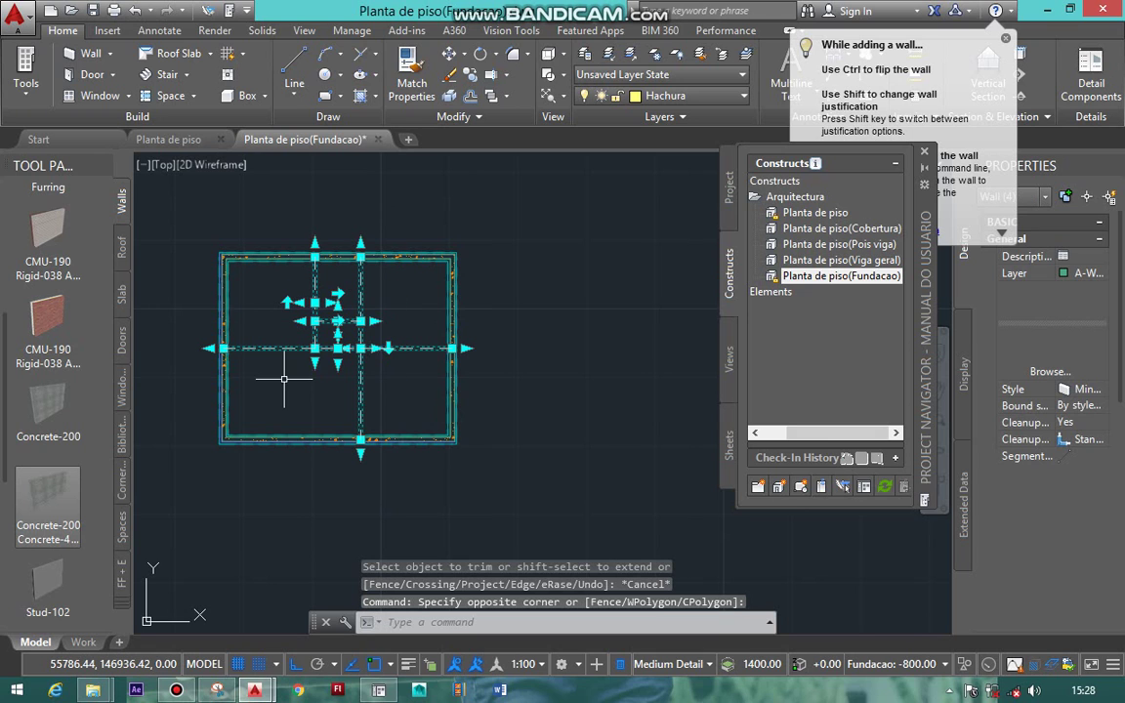
key(Delete)
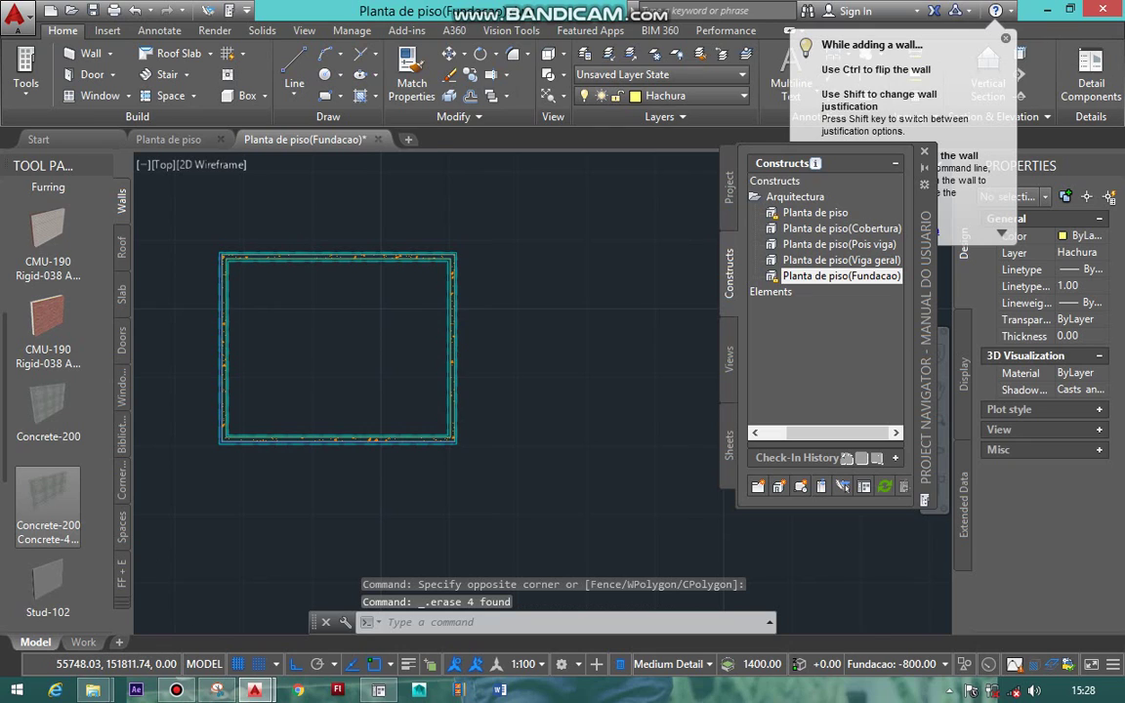
Offset the right exterior foundation wall 4000 inward to form a vertical interior foundation wall
scroll(283, 262, up, 2)
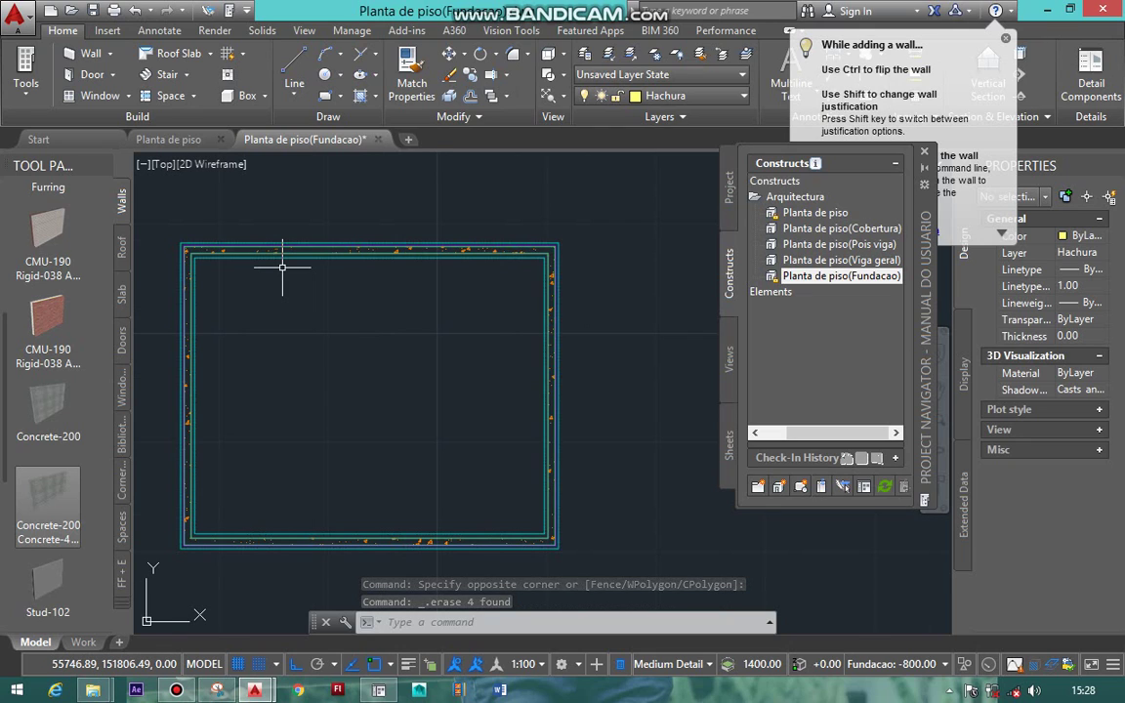
text(o)
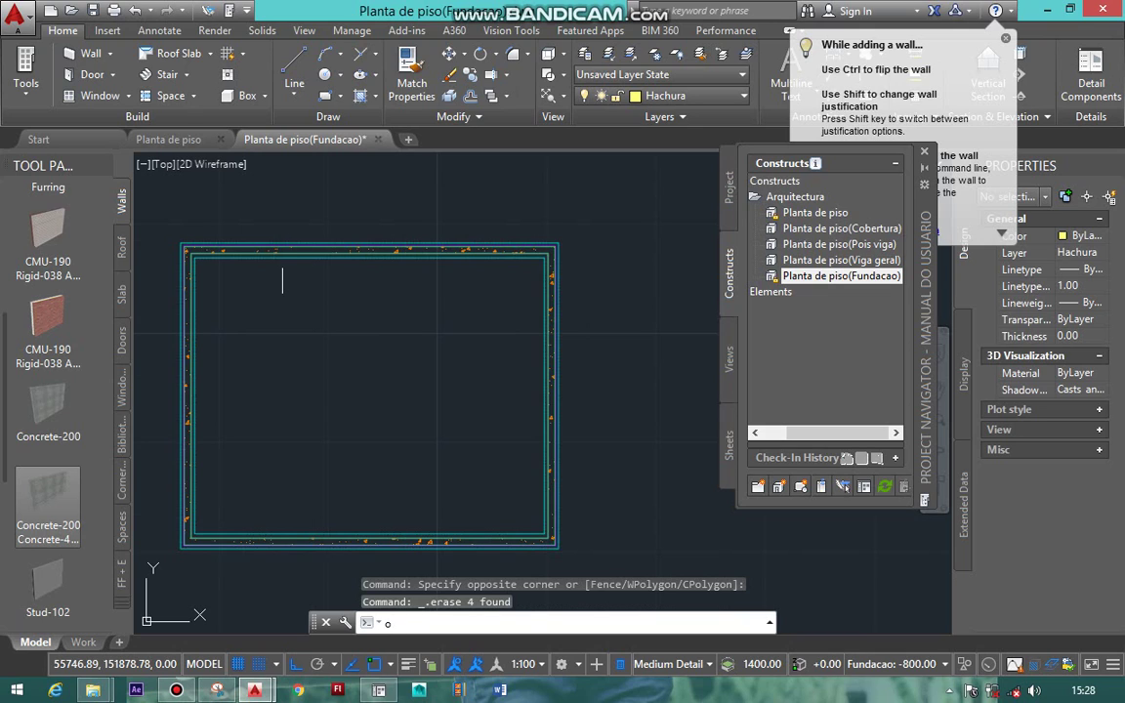
key(Return)
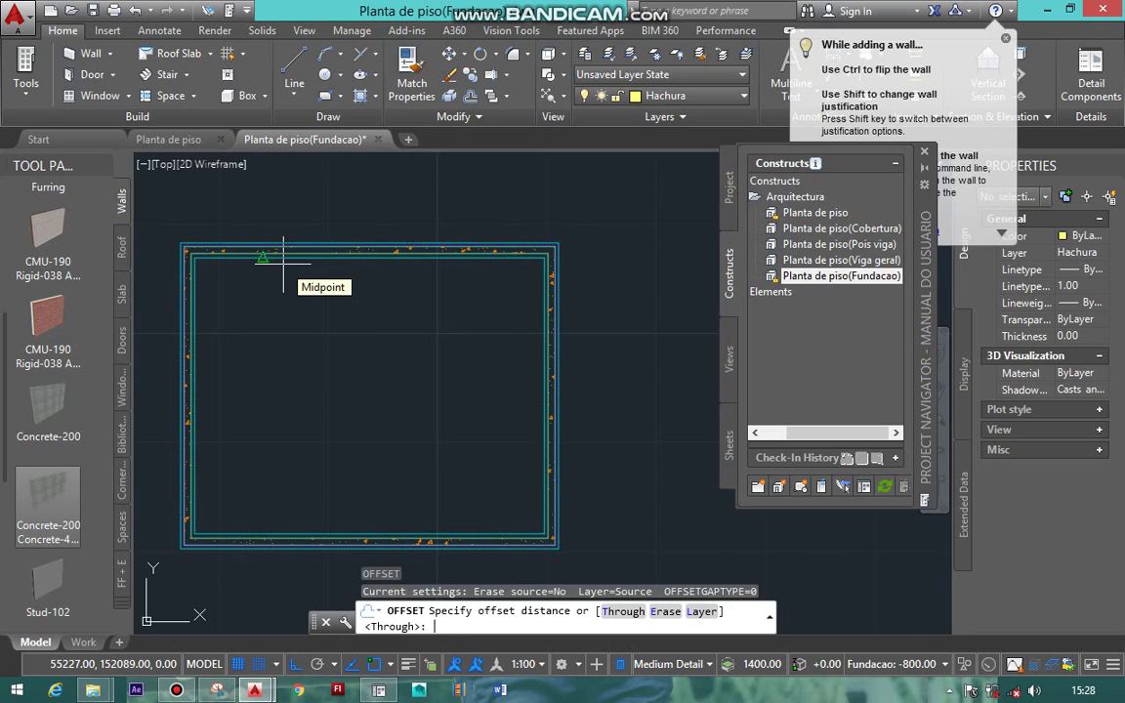
text(4000)
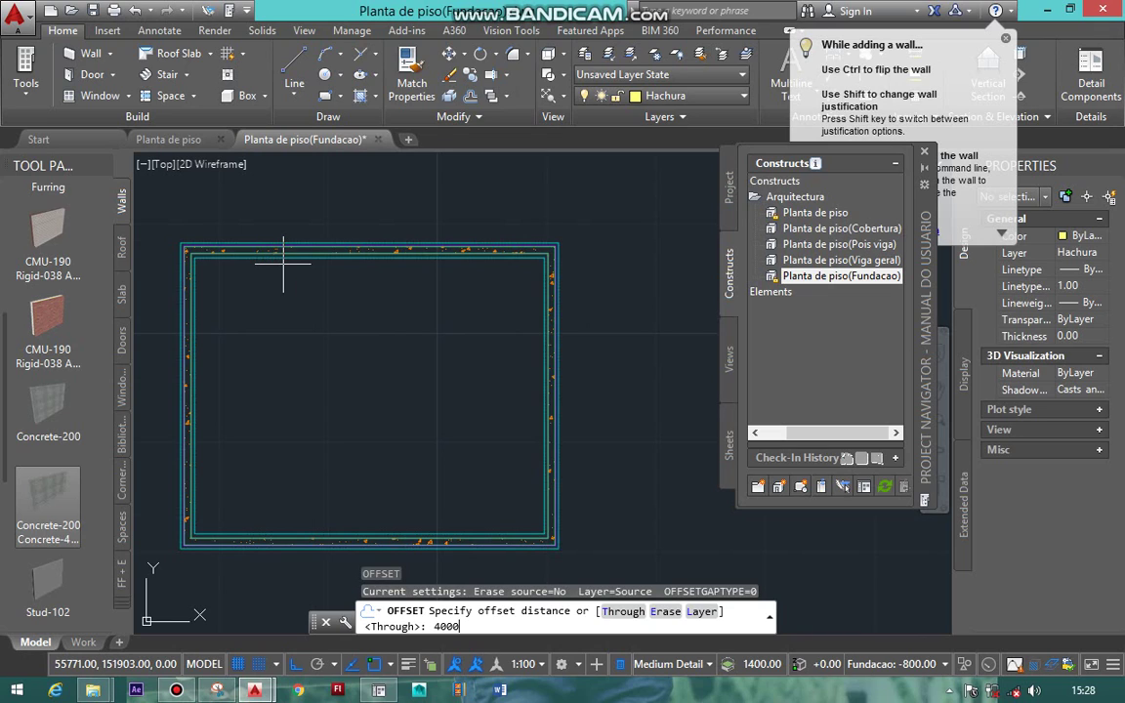
key(Return)
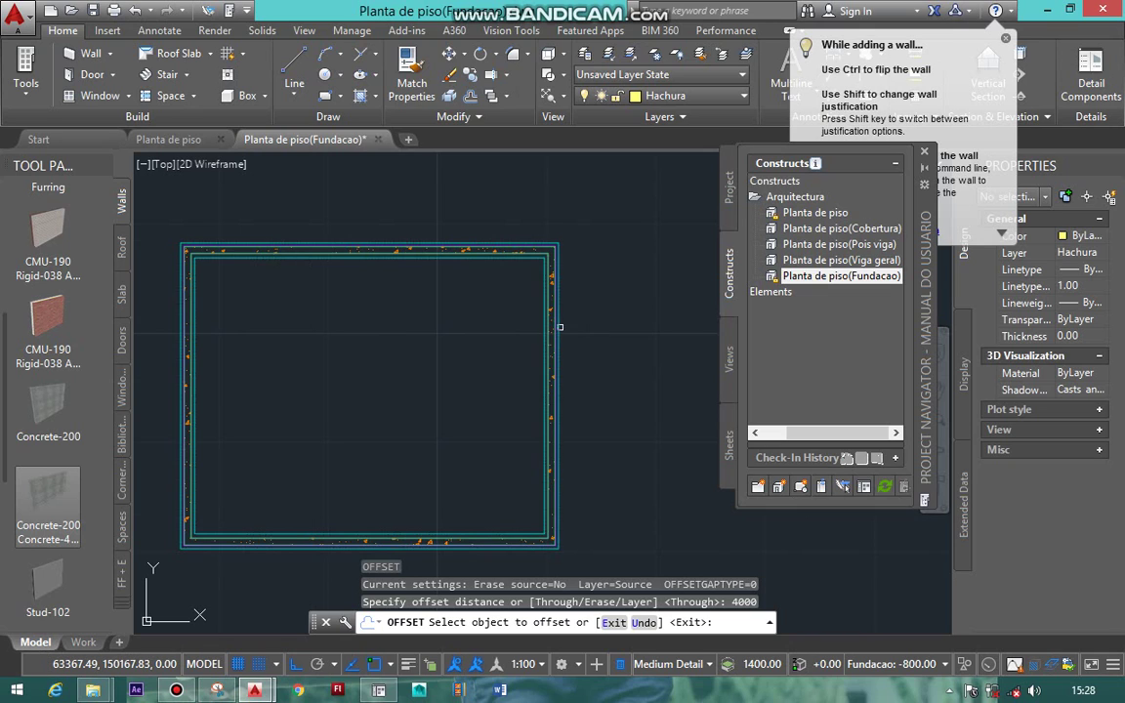
click(558, 328)
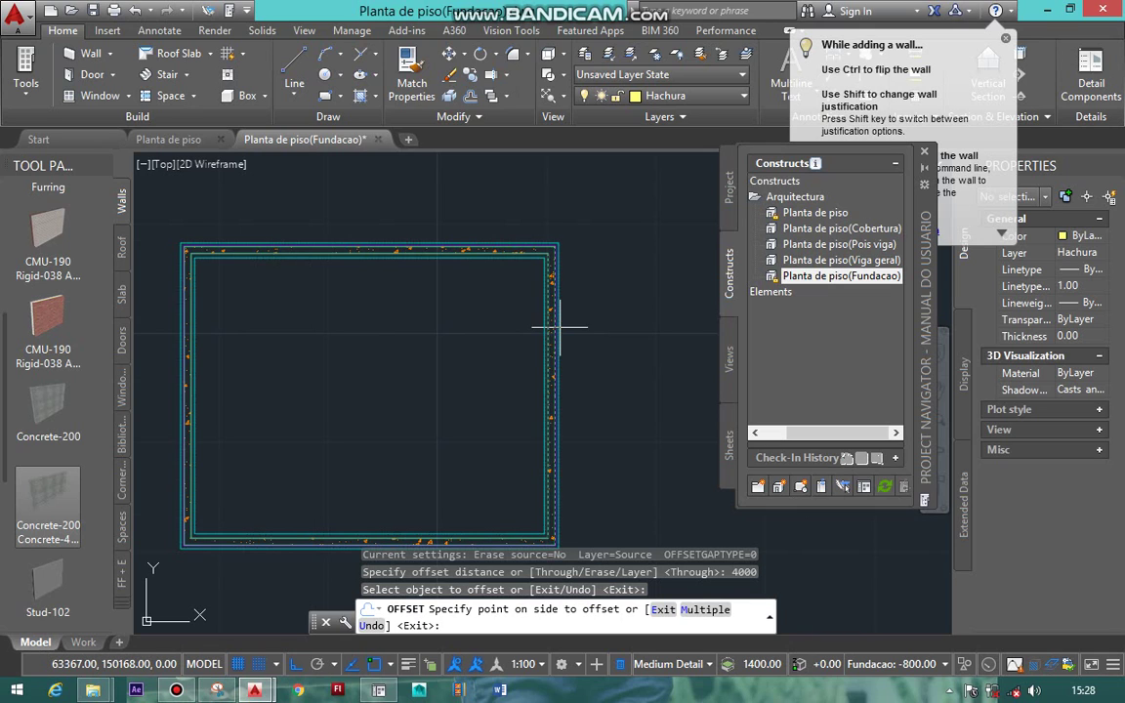
click(343, 332)
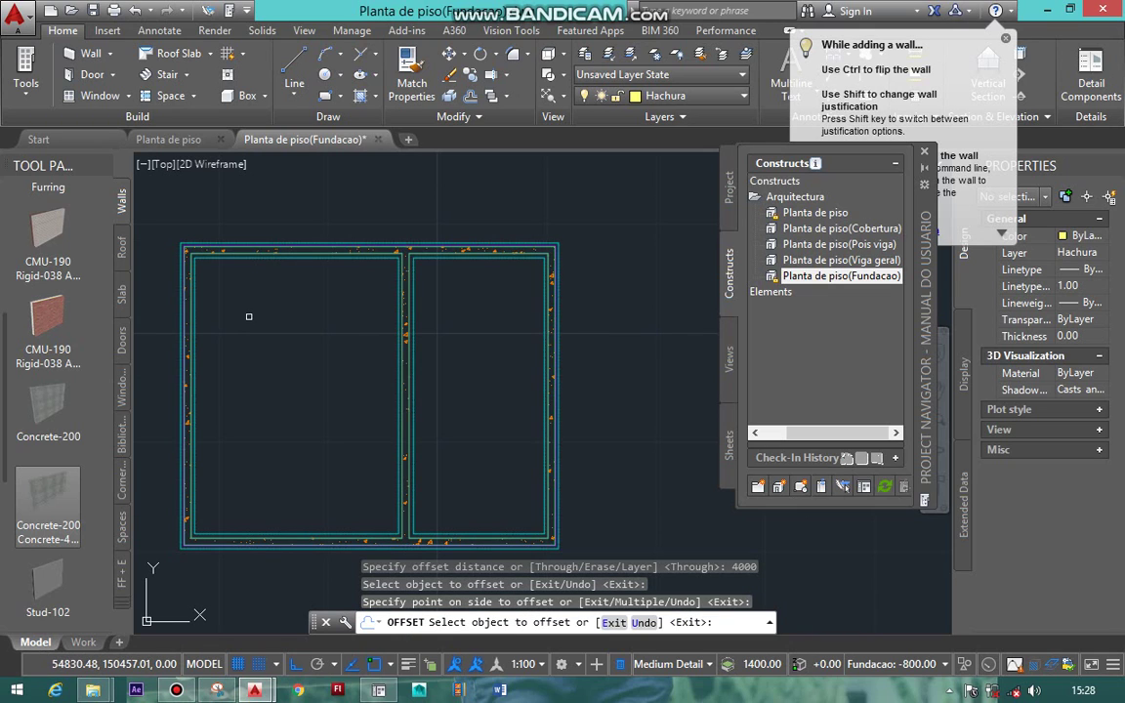
Offset the left exterior foundation wall inward and the upper exterior foundation wall downward, both by 4000
click(186, 312)
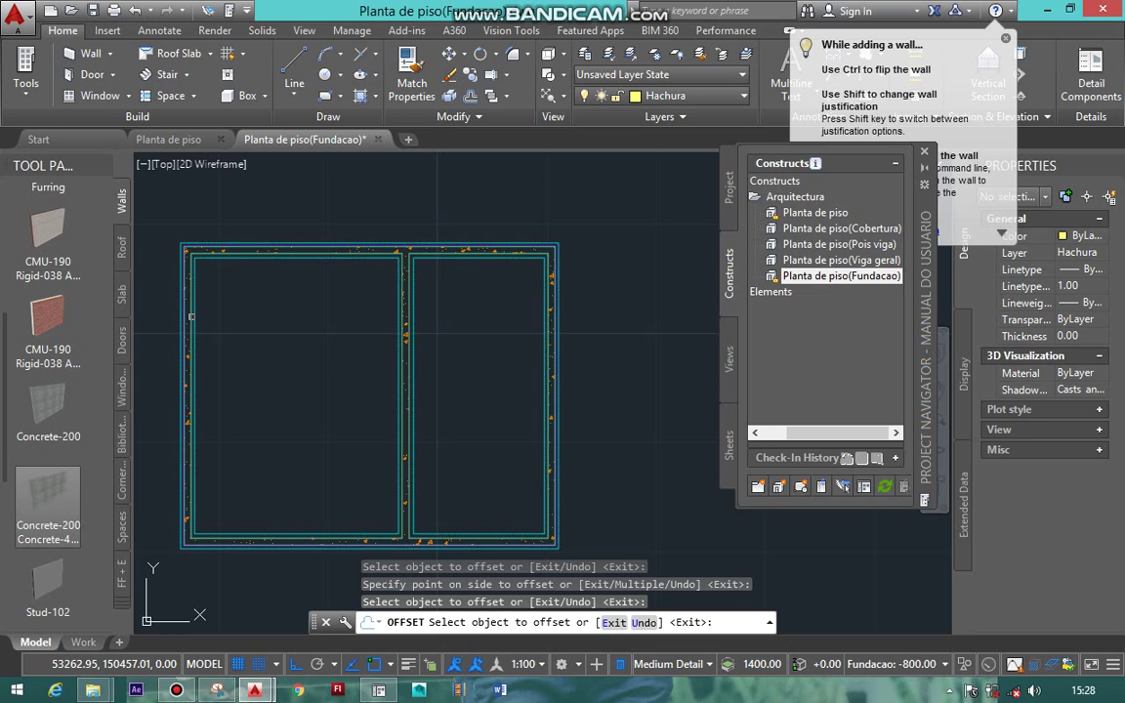
click(190, 317)
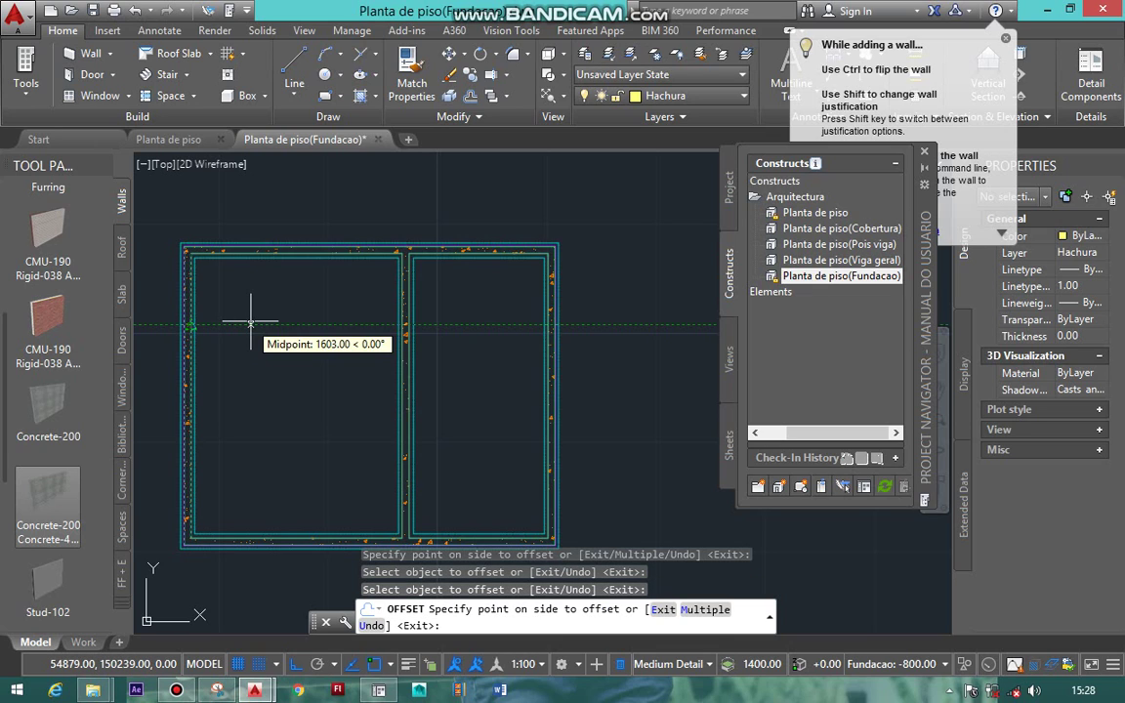
click(285, 322)
click(293, 325)
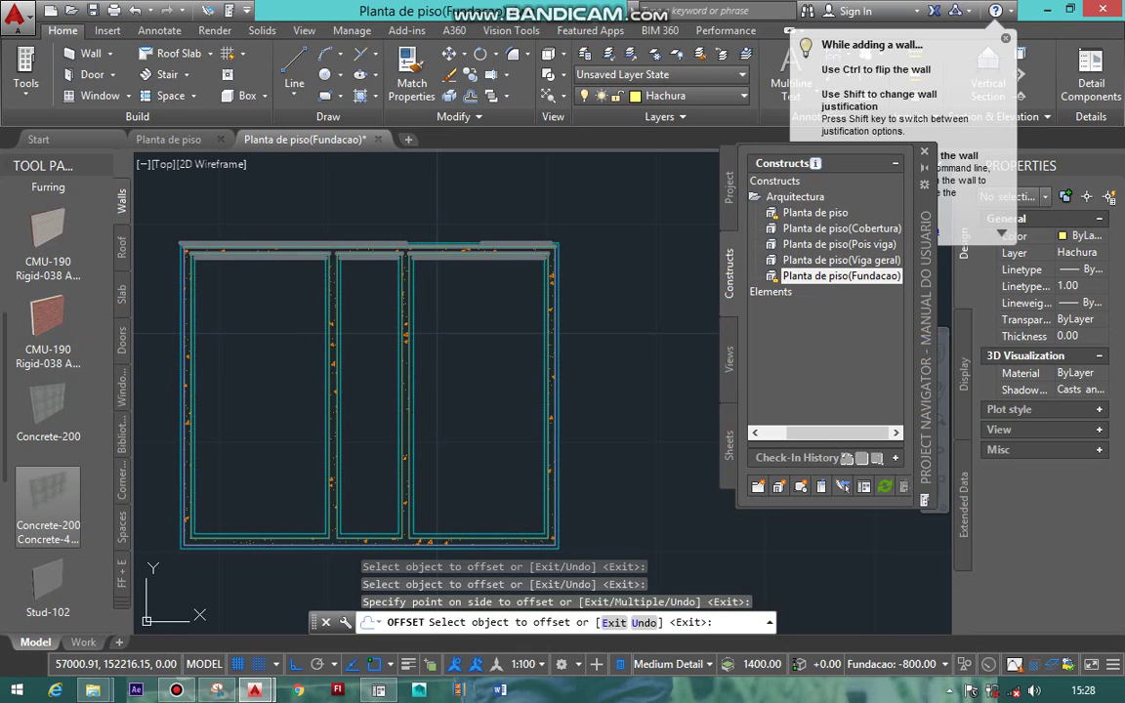
click(328, 252)
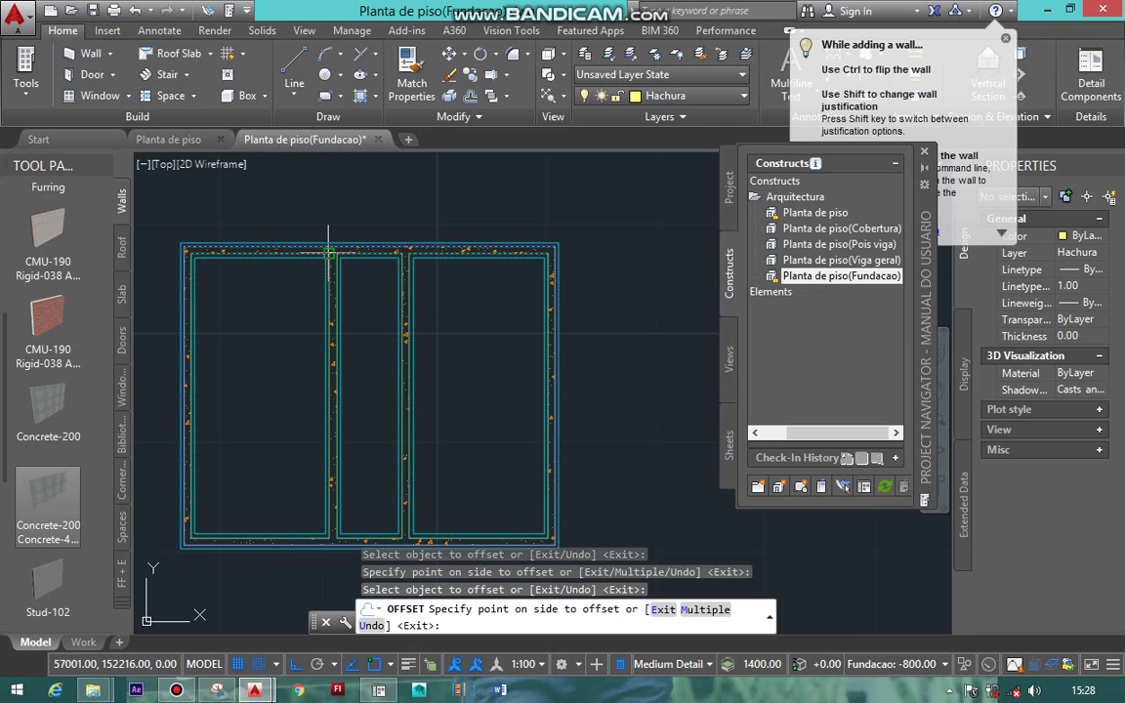
click(259, 361)
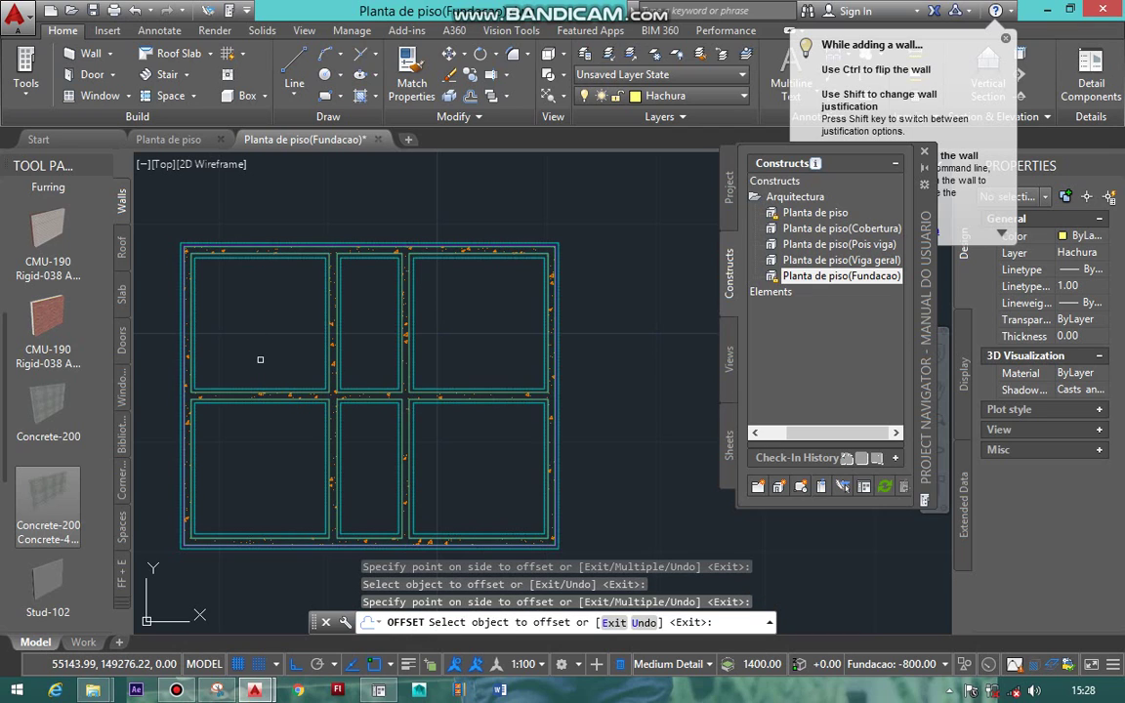
key(Escape)
Offset the horizontal interior foundation wall 1200 upward
key(Return)
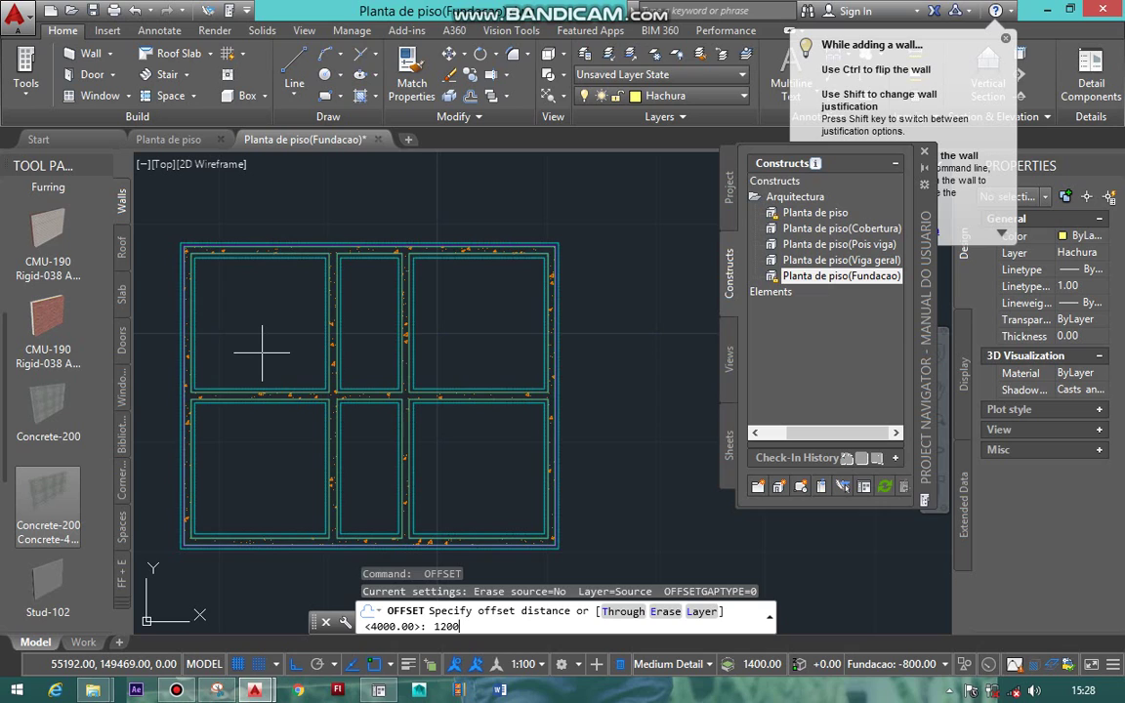
text(1200)
key(Return)
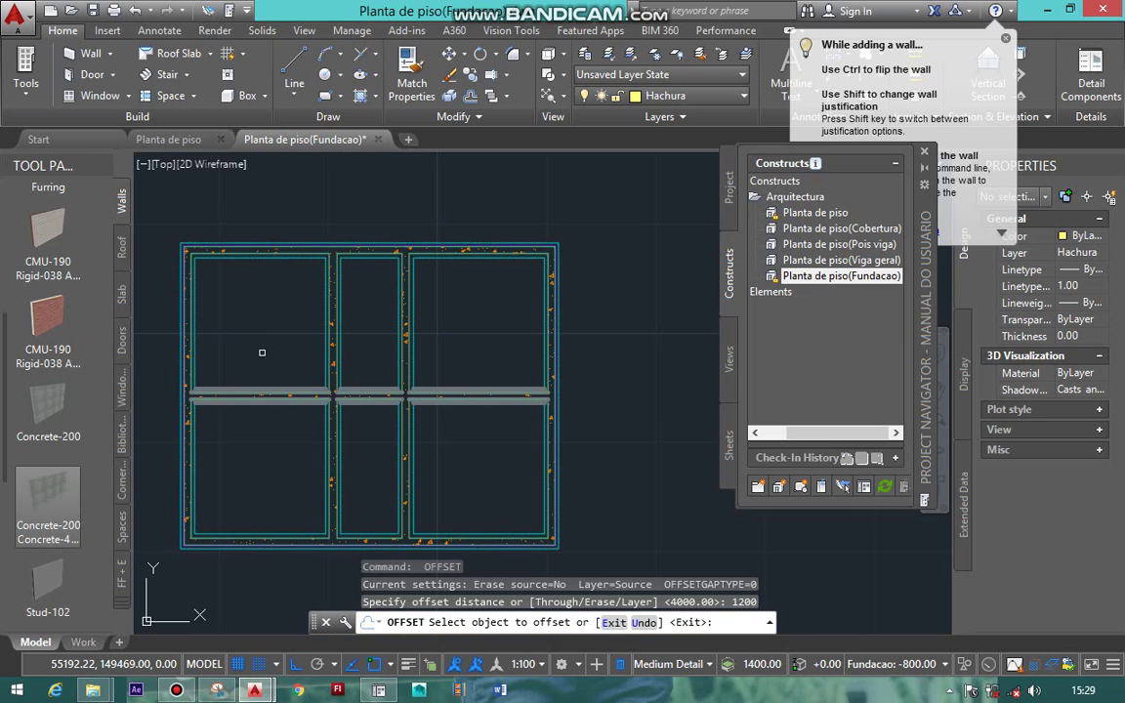
click(258, 398)
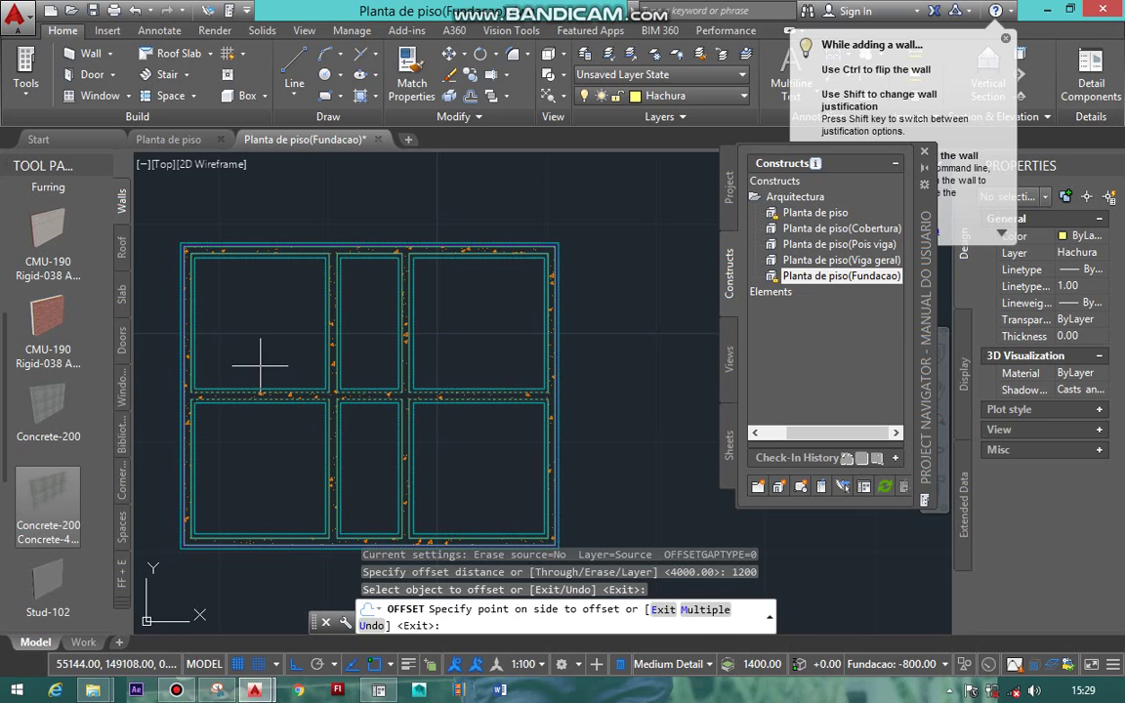
click(260, 365)
key(Escape)
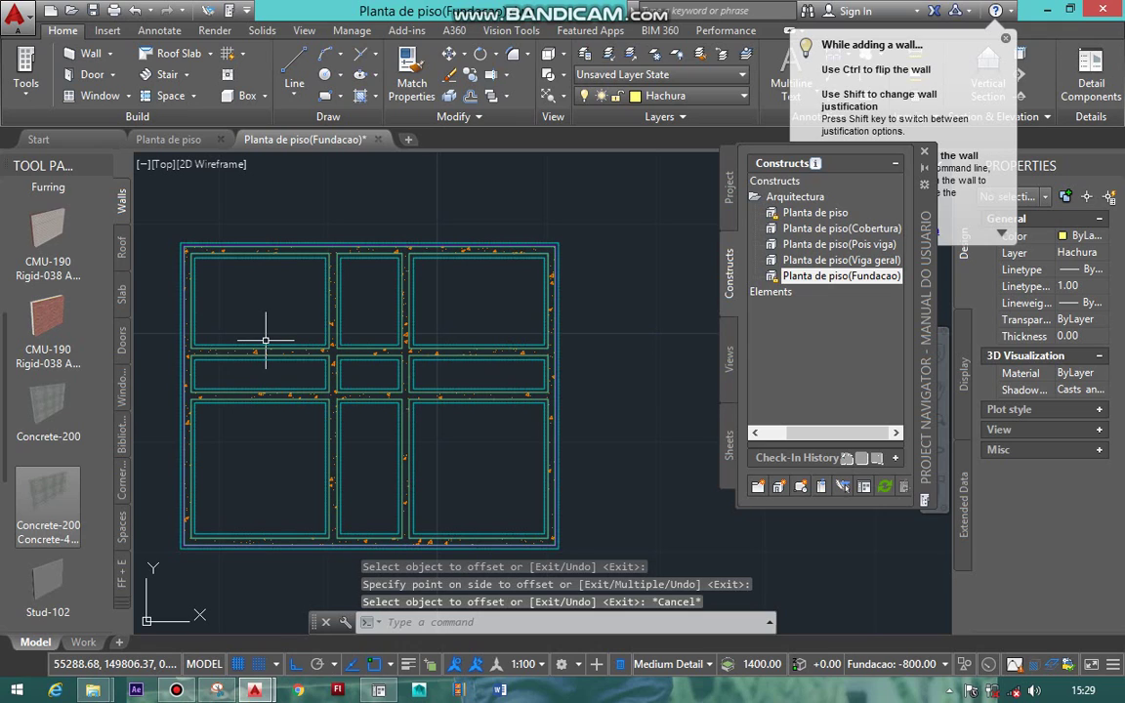
Trim the upper horizontal interior wall outside the two vertical interior walls, using all objects as cutting edges
text(ty)
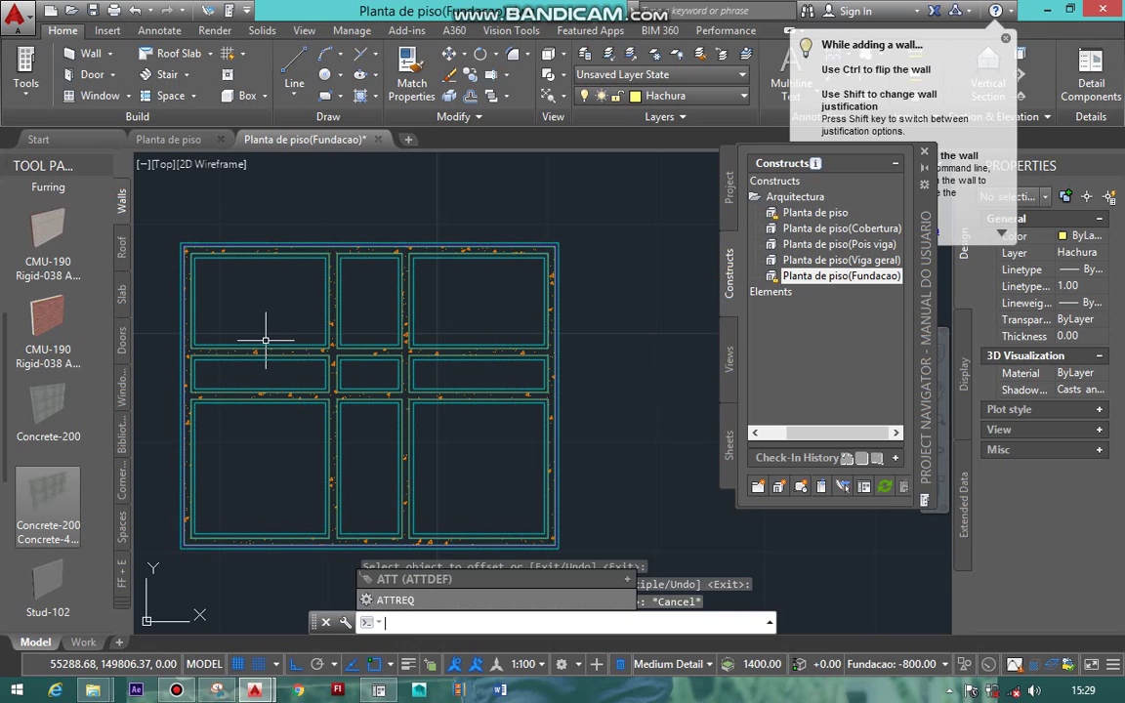
key(Escape)
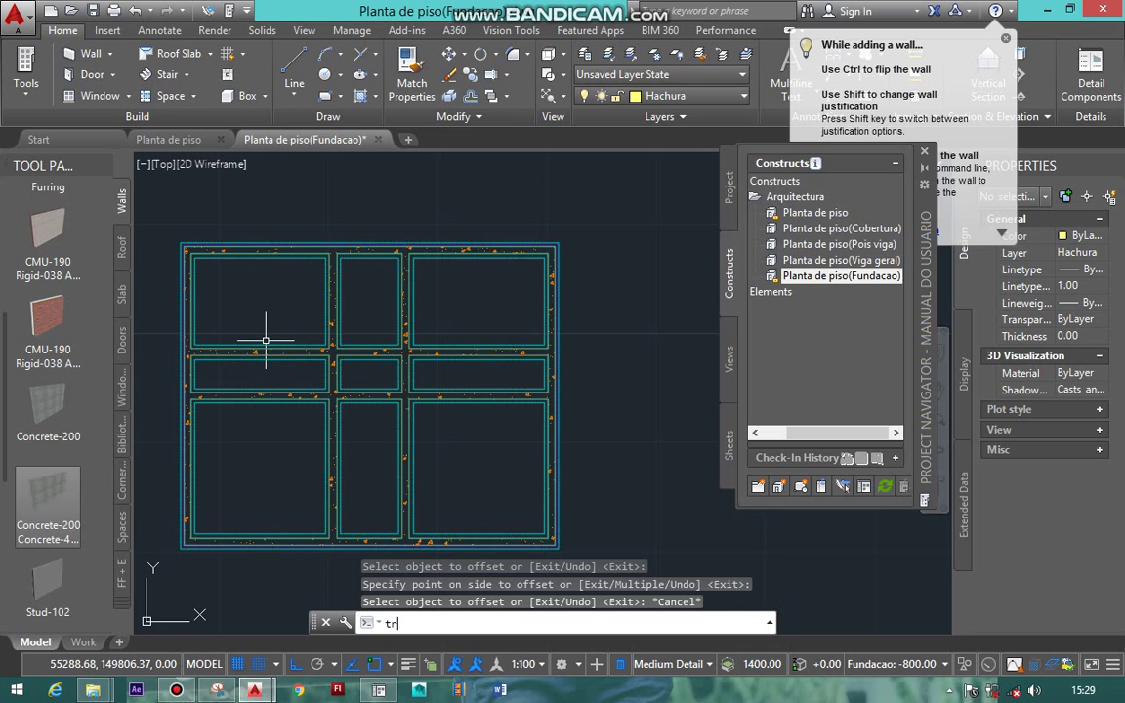
text(tr)
key(Return)
key(Return)
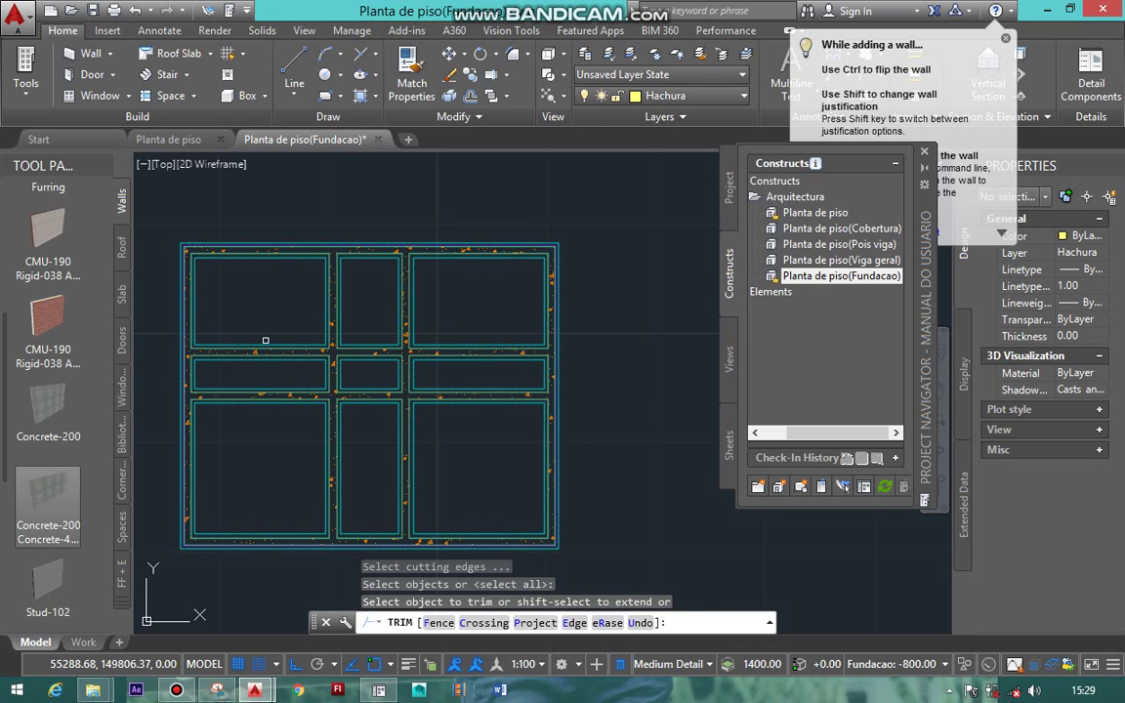
click(267, 352)
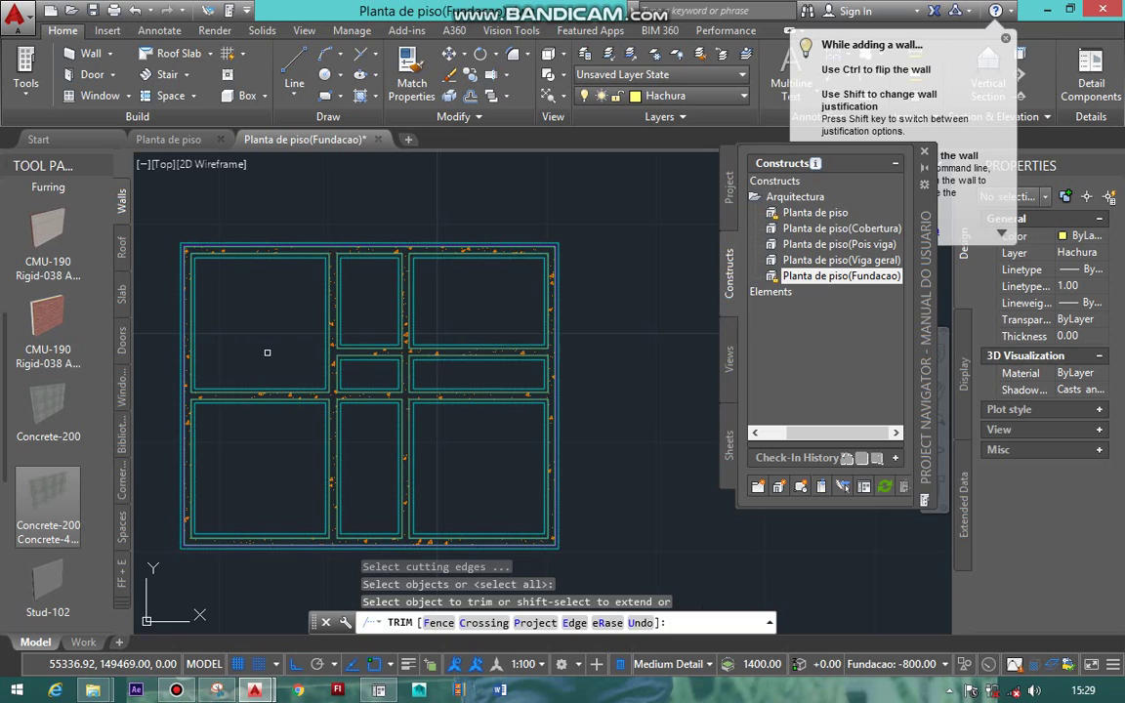
click(471, 357)
click(476, 351)
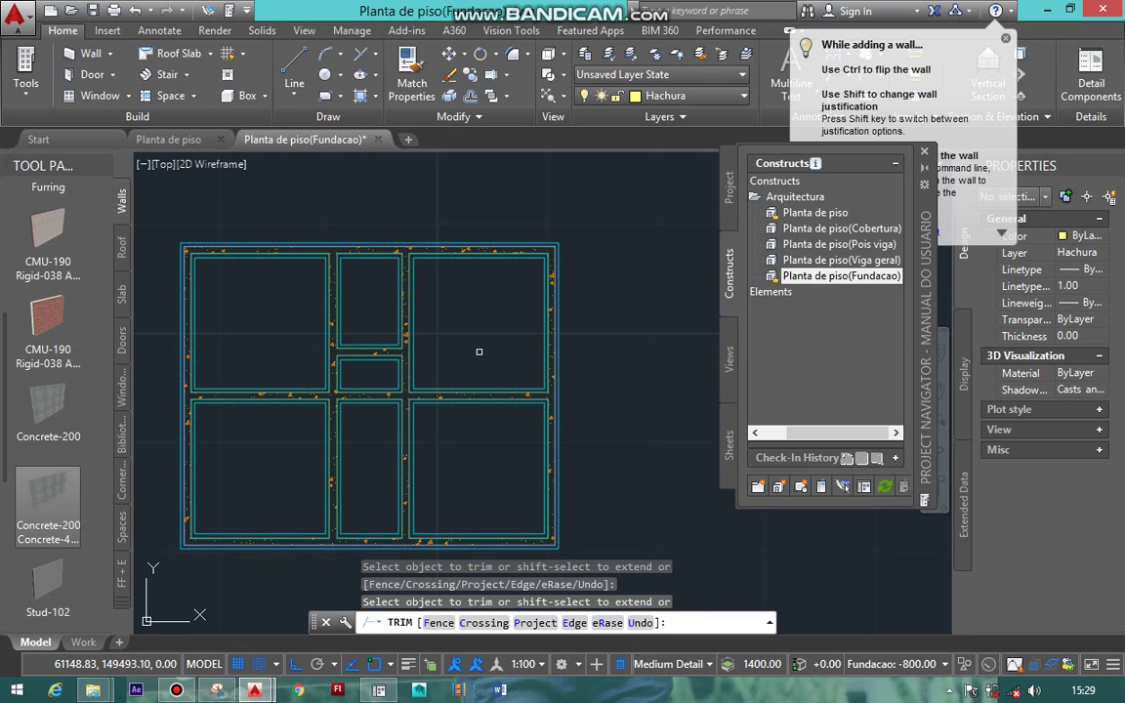
Trim the left vertical interior wall below the lower horizontal interior wall
click(328, 476)
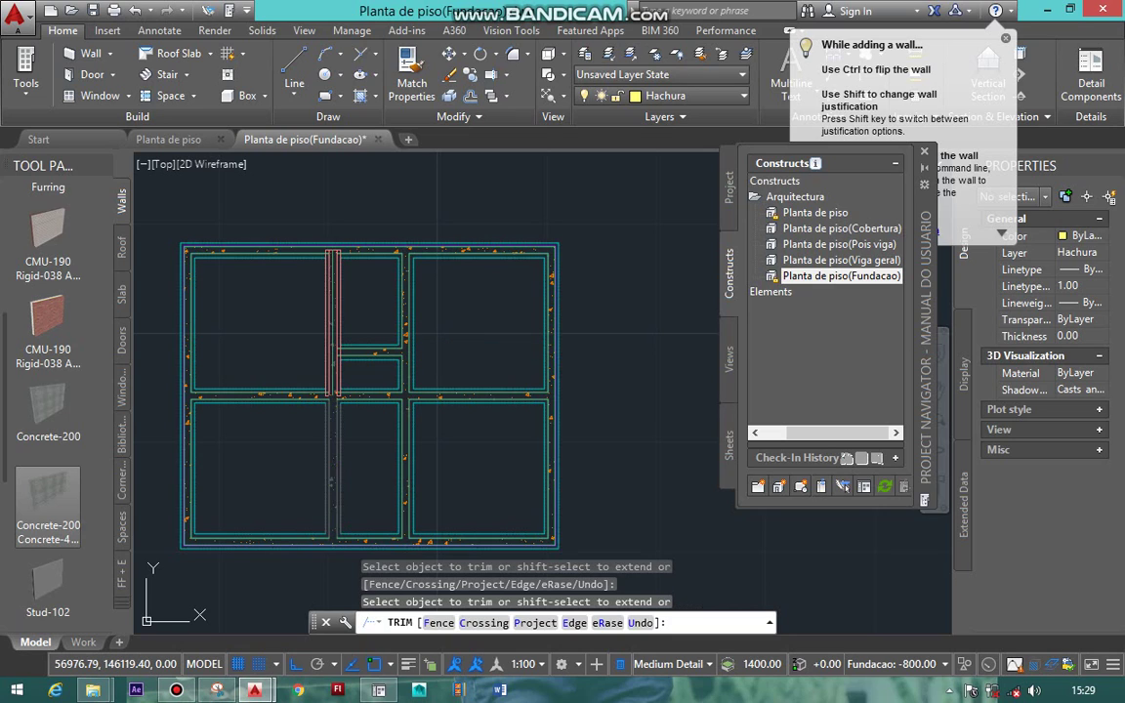
click(328, 476)
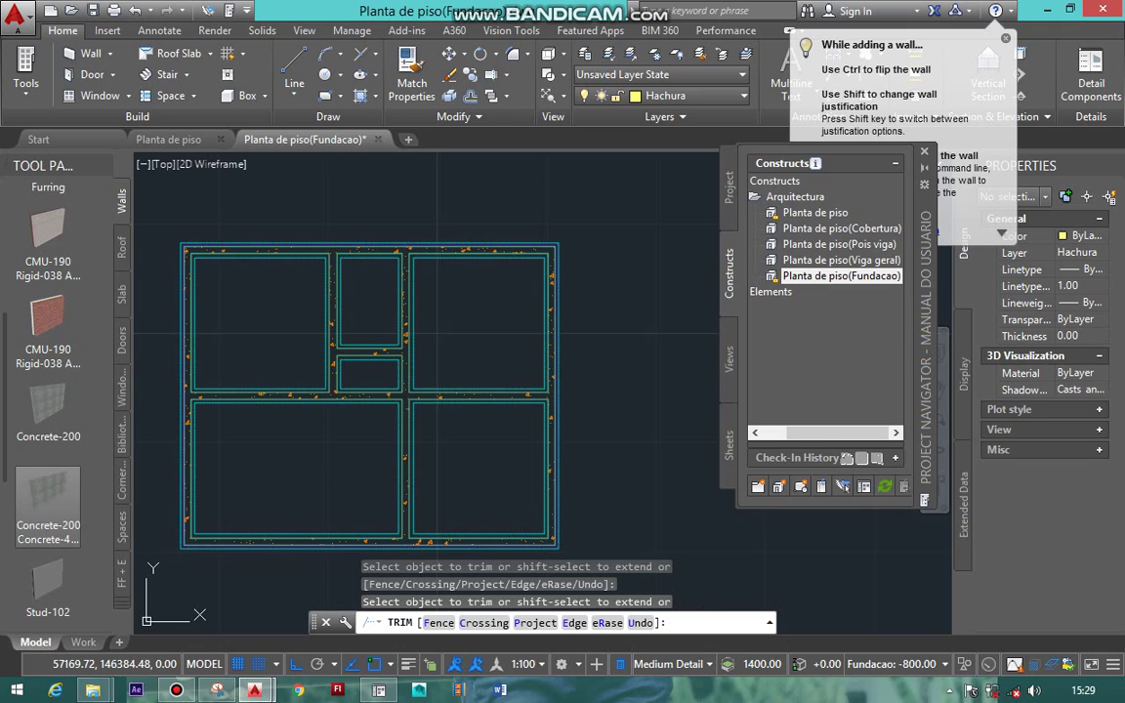
key(Escape)
key(Escape)
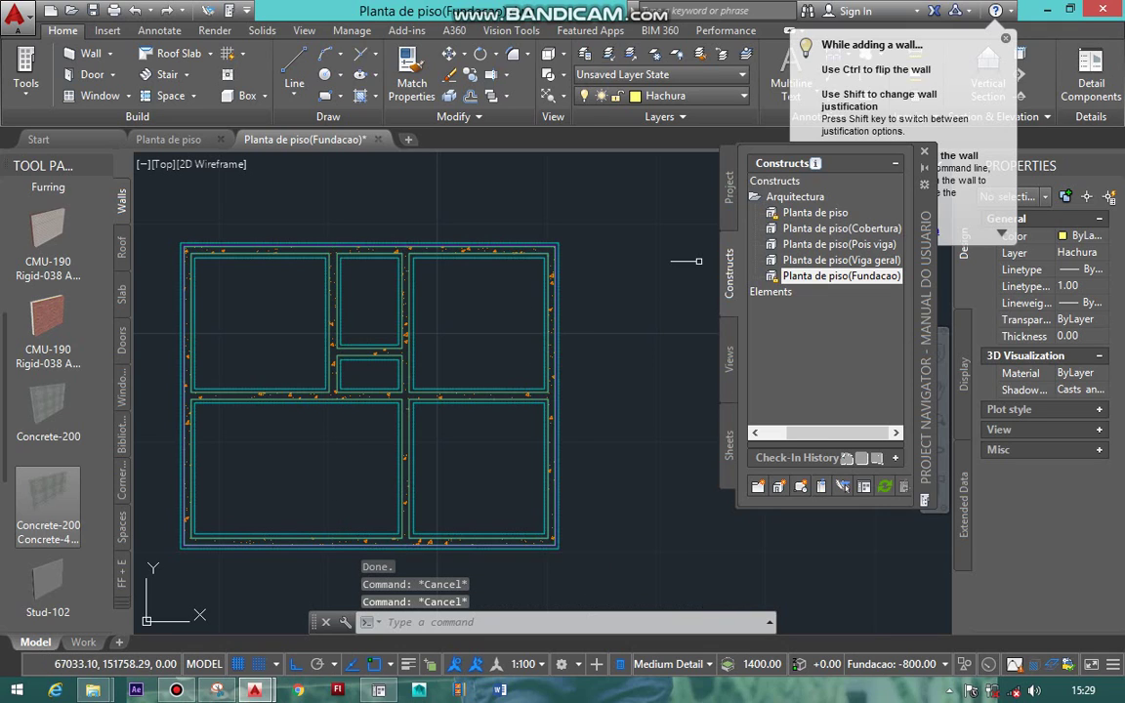
Switch to the SE isometric view and examine how the foundation walls and the floor slab meet at the building's front-left corner
drag(926, 240, 929, 363)
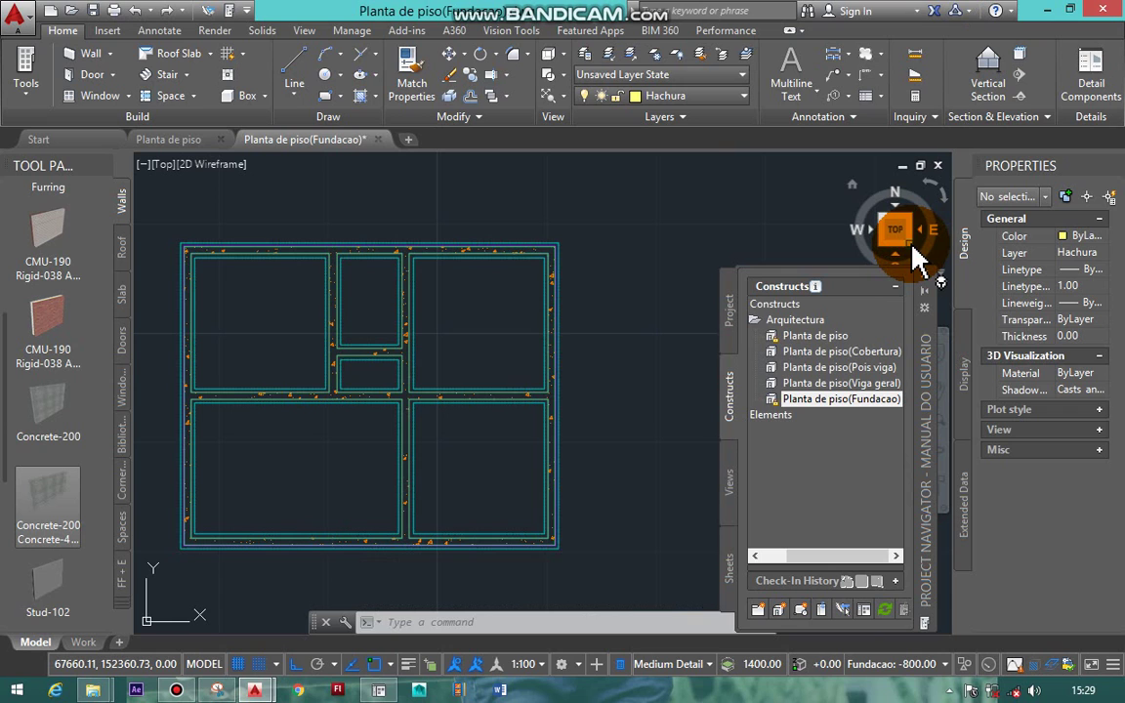
click(908, 244)
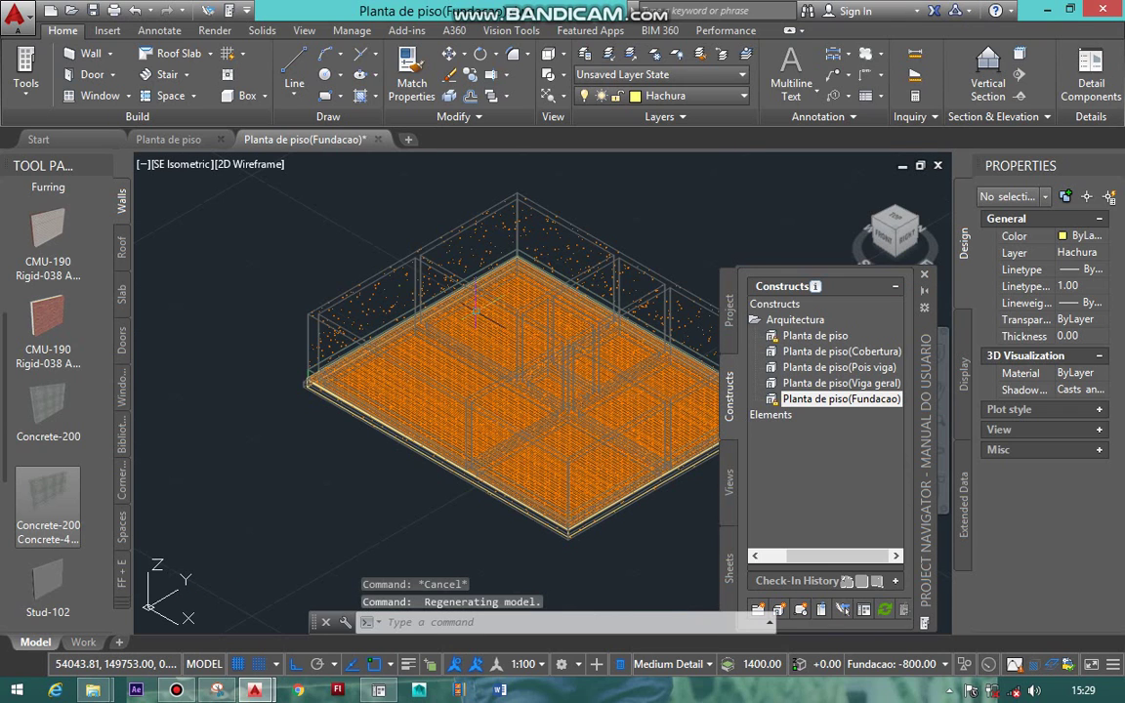
scroll(251, 360, up, 2)
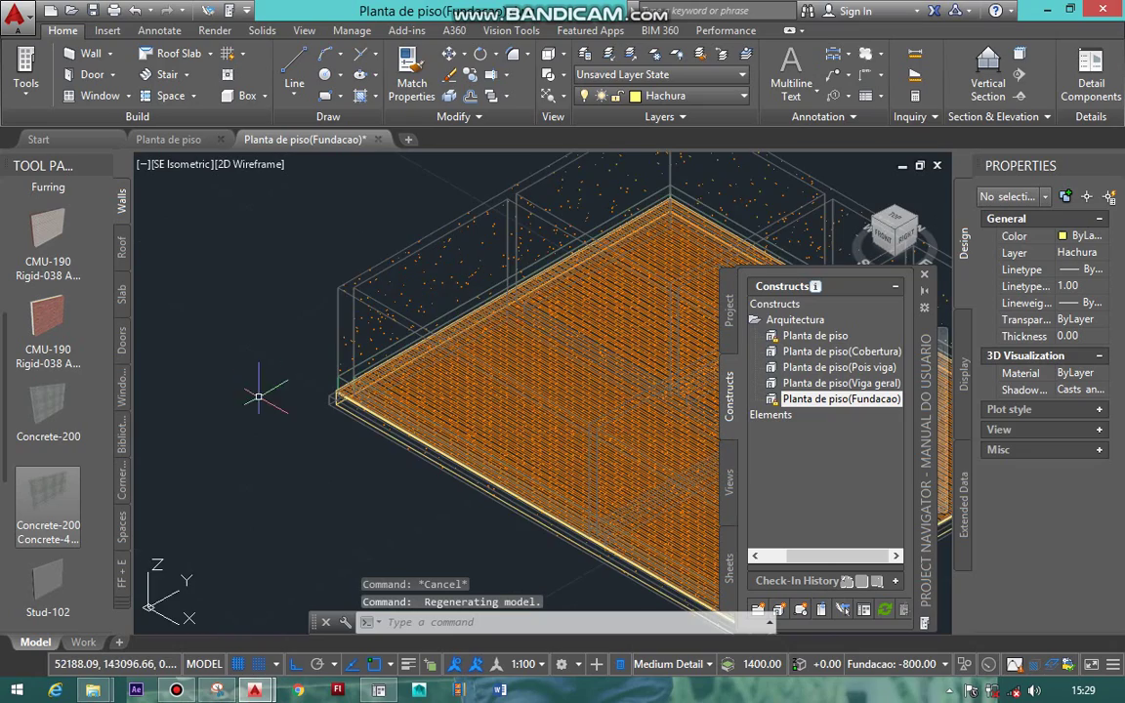
scroll(259, 397, up, 3)
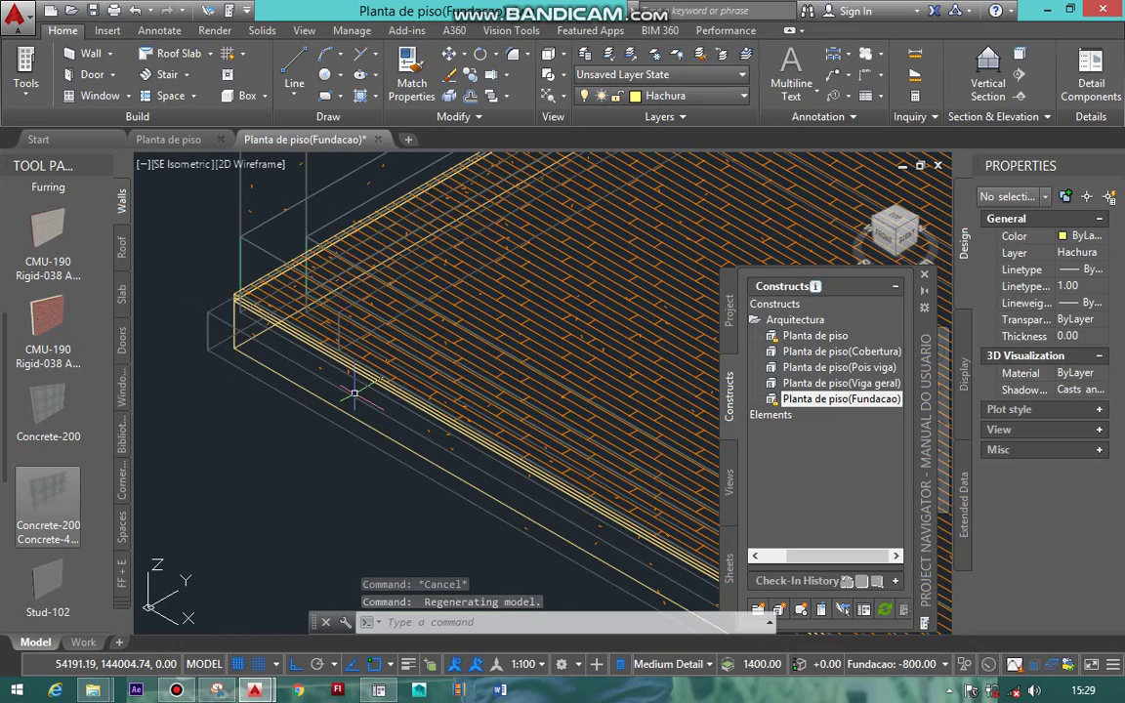
scroll(227, 275, down, 5)
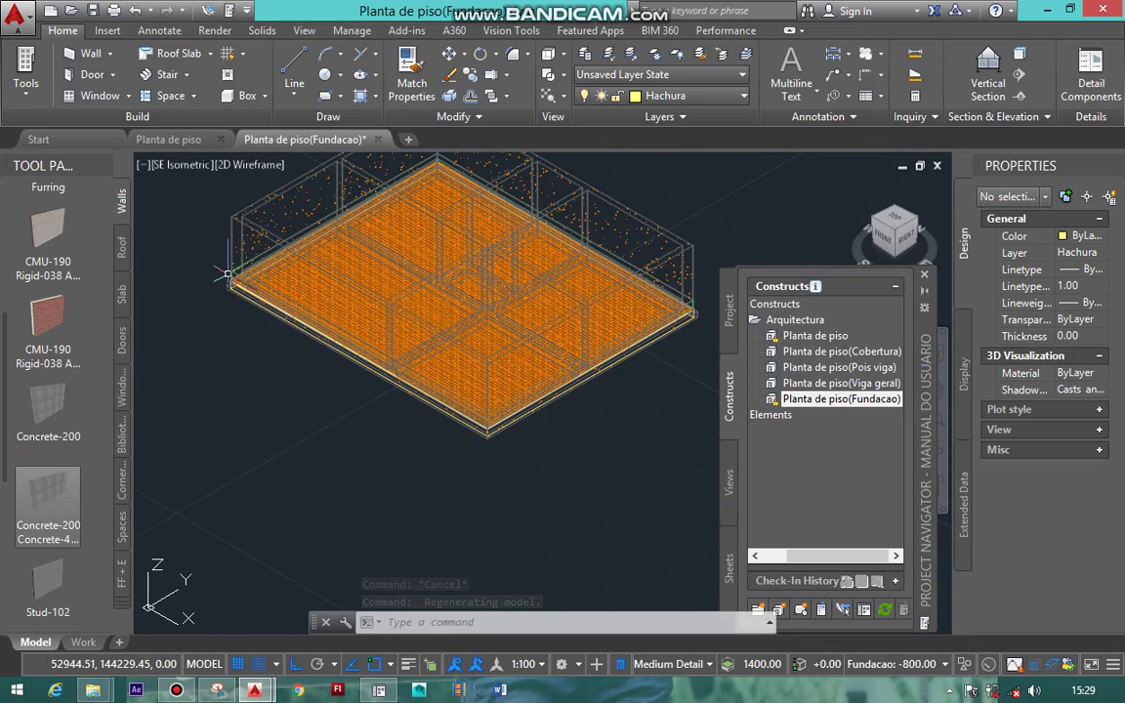
scroll(226, 274, up, 3)
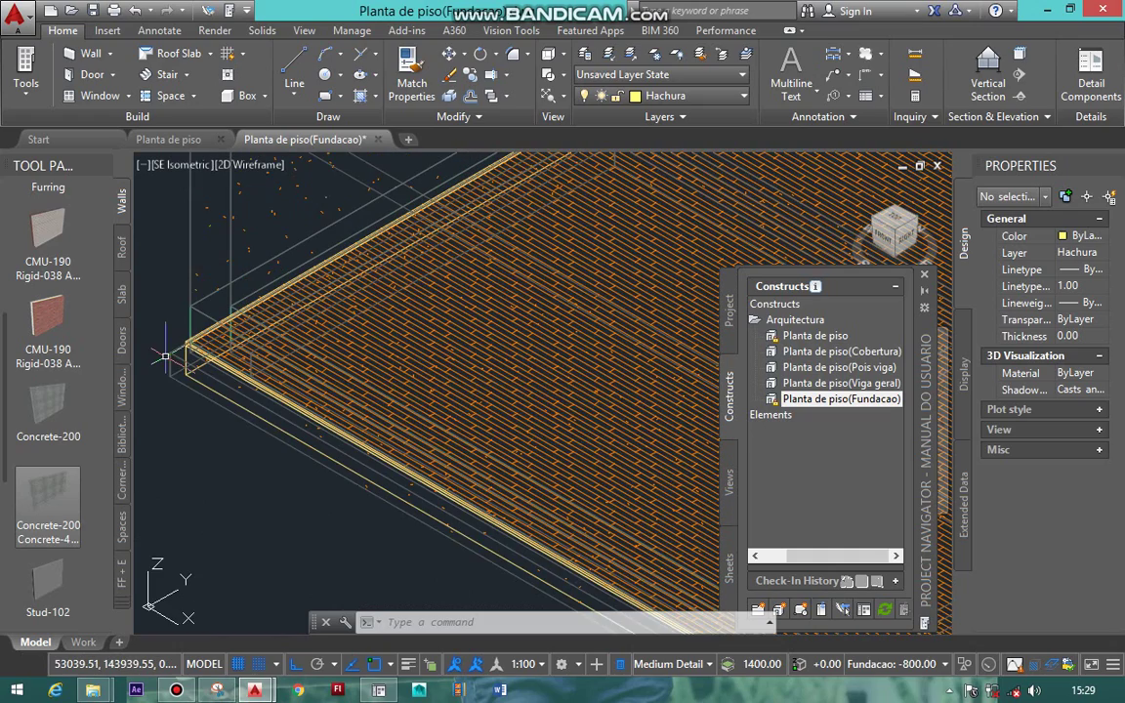
scroll(165, 356, up, 3)
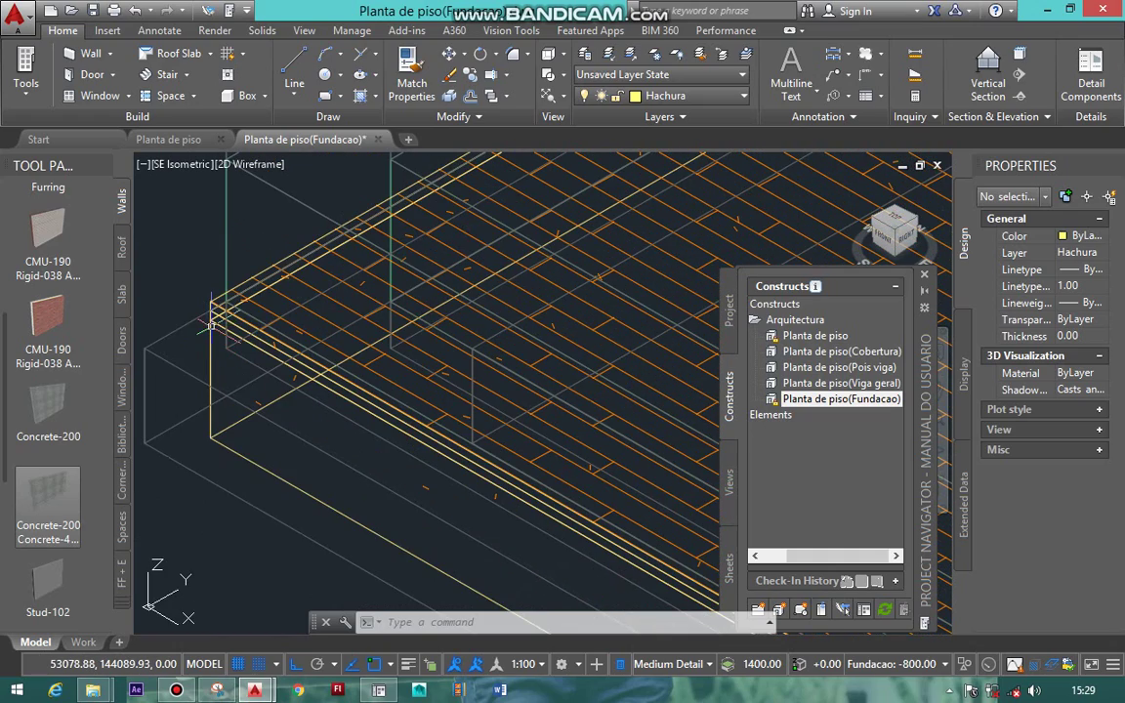
scroll(211, 328, down, 2)
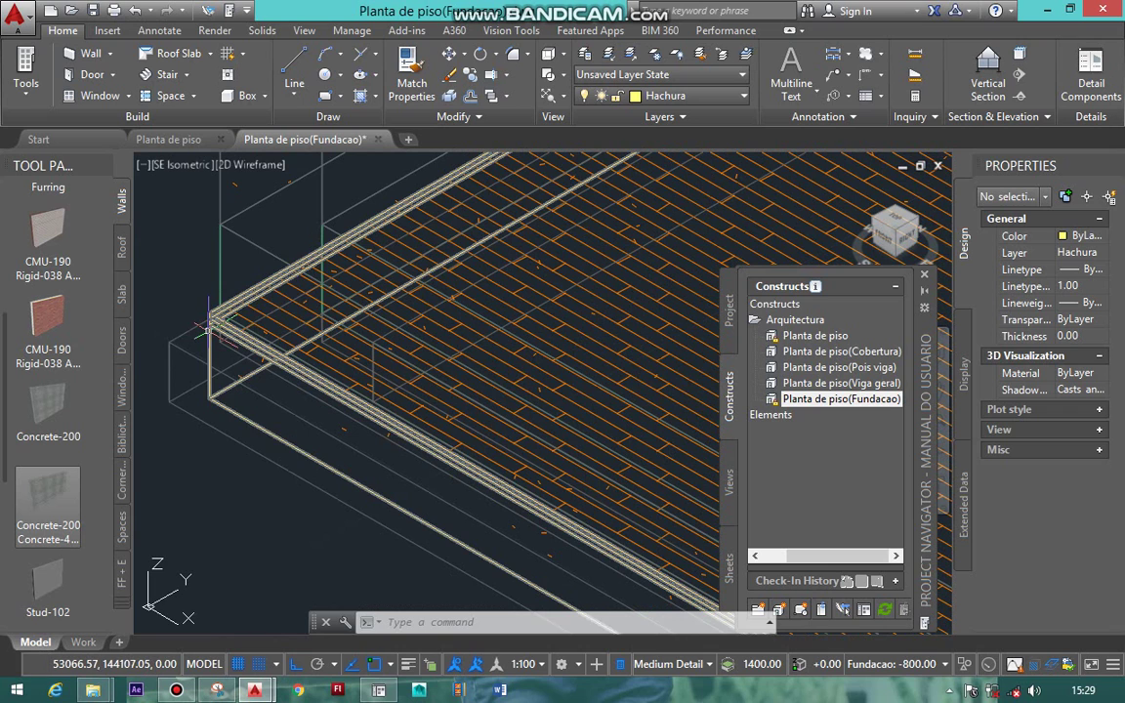
scroll(195, 293, down, 2)
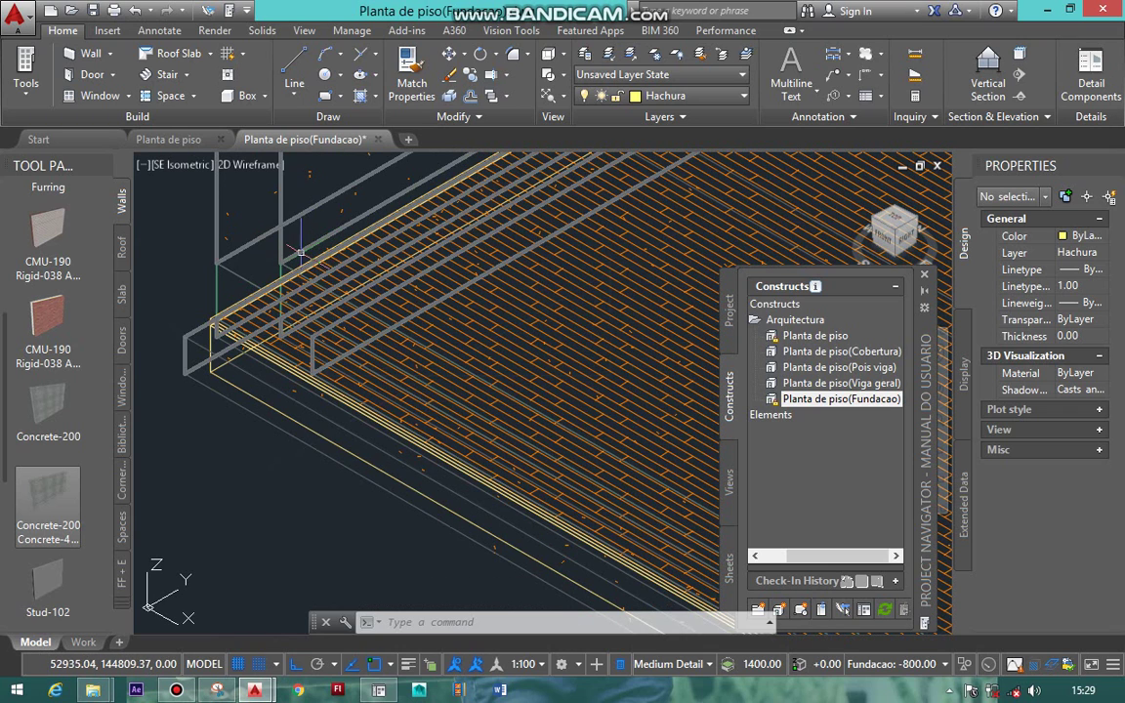
scroll(305, 242, down, 2)
scroll(297, 244, down, 2)
scroll(297, 244, down, 3)
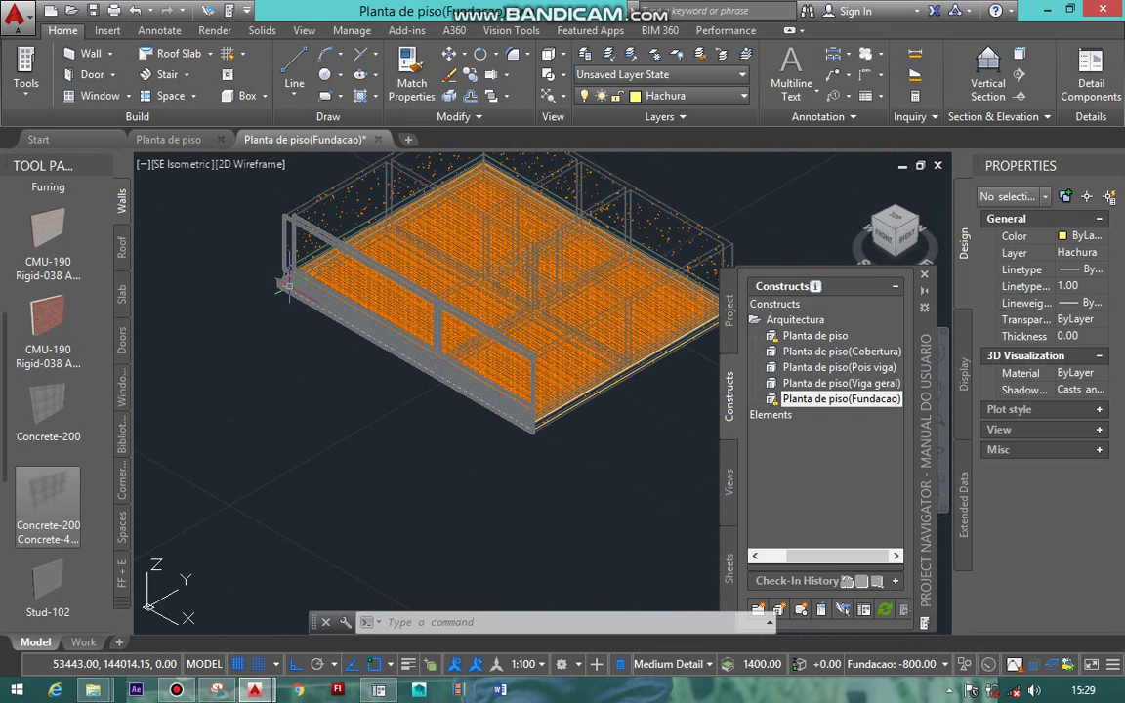
scroll(293, 210, up, 5)
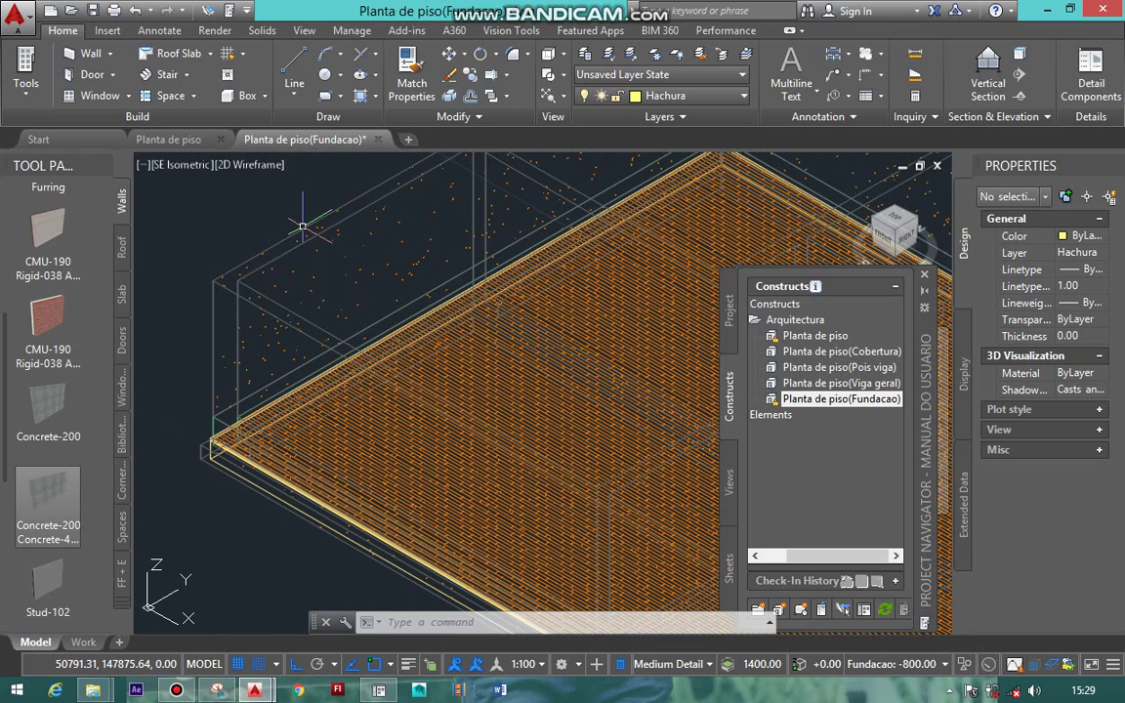
In the top view, select all similar concrete foundation walls with SELECTSIMILAR and set their base height to 800
click(898, 226)
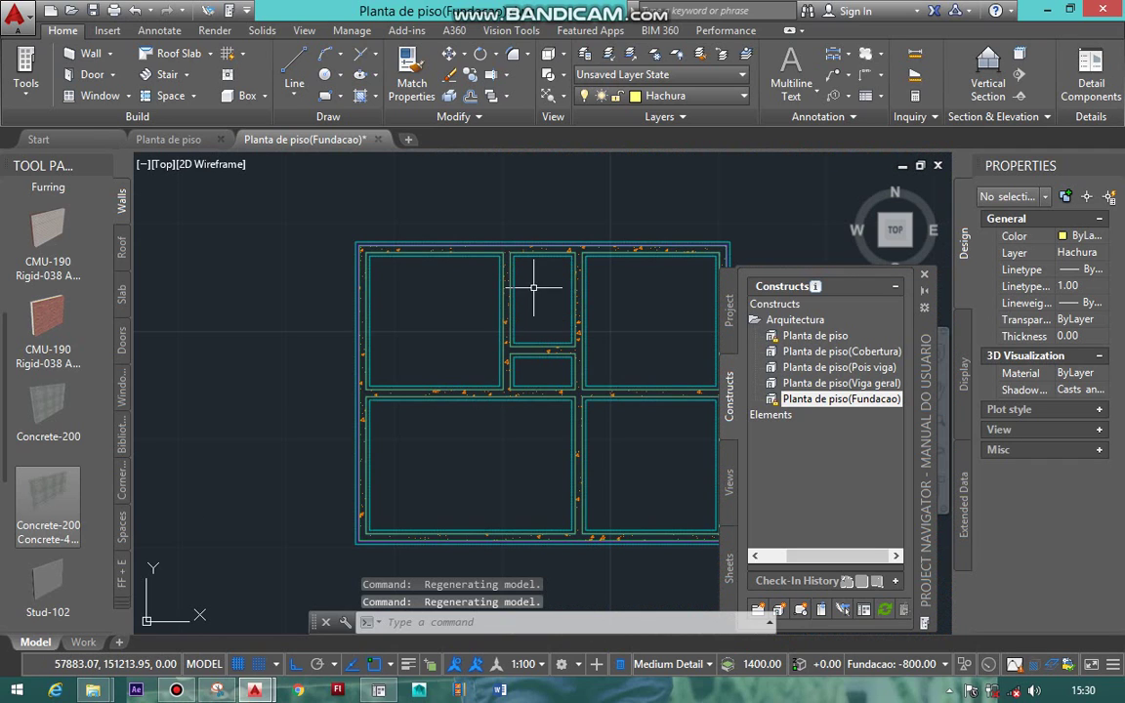
scroll(408, 252, down, 2)
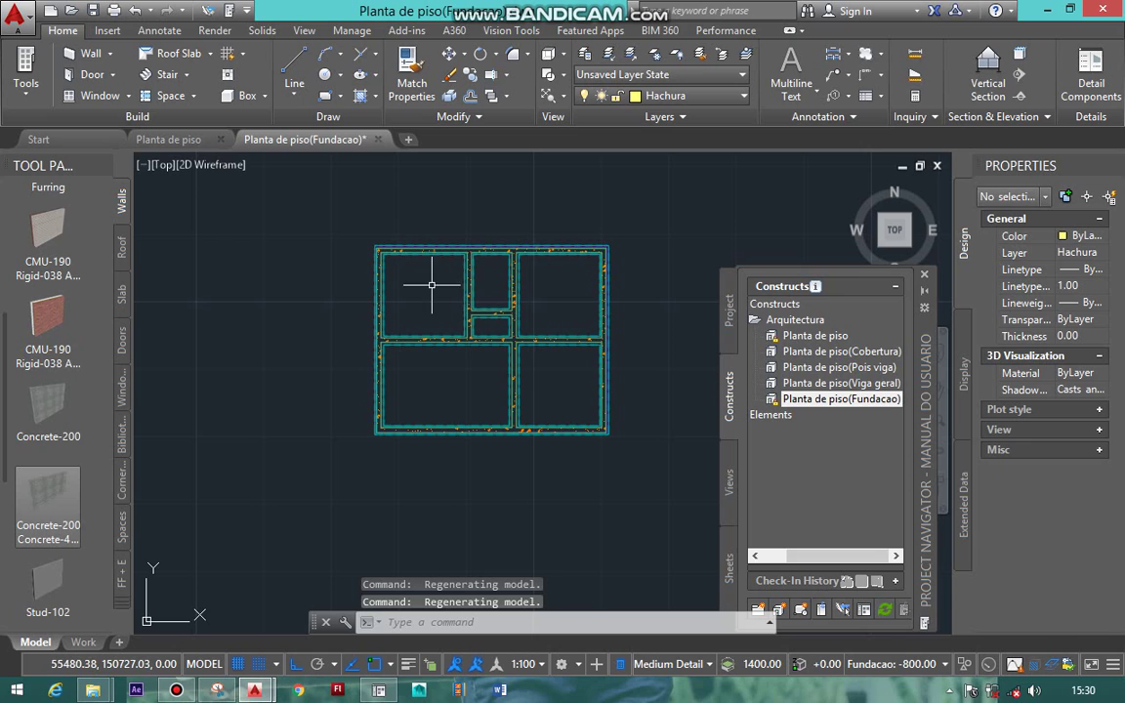
scroll(445, 318, up, 2)
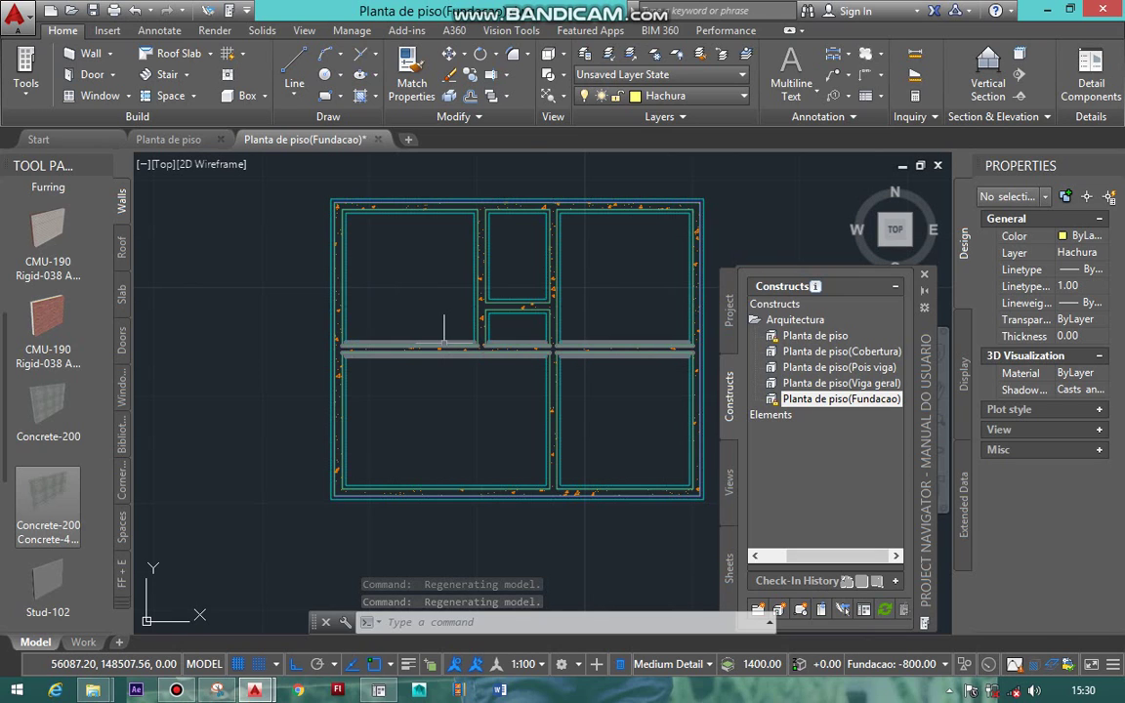
click(444, 343)
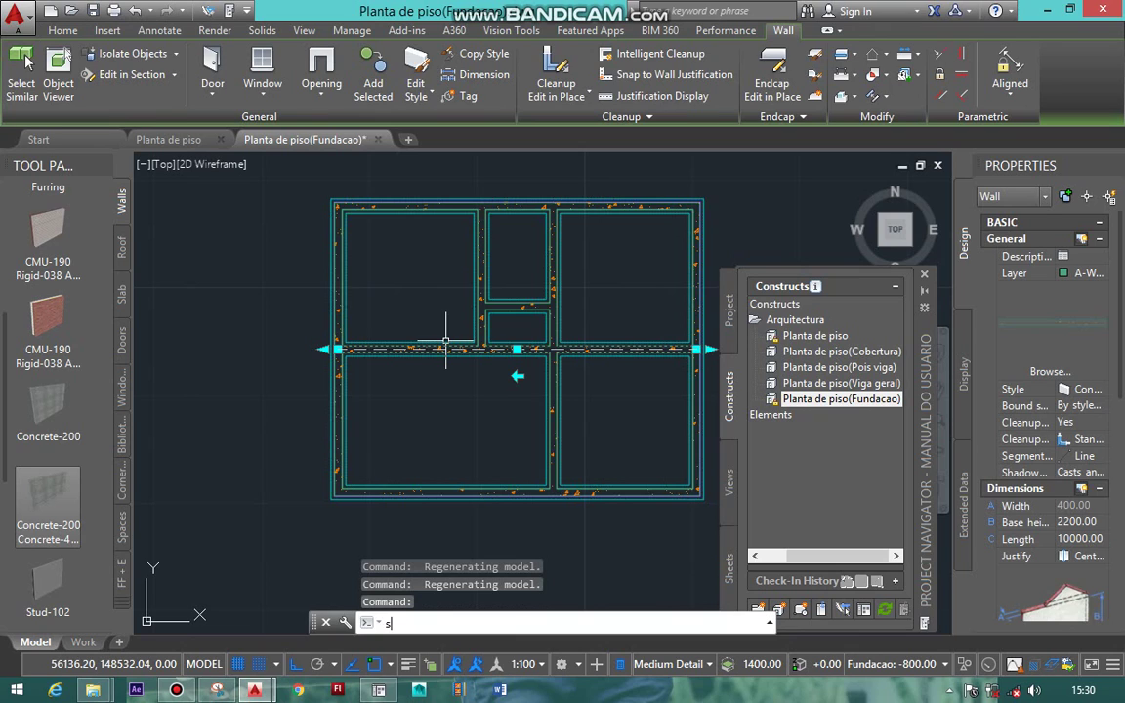
text(sele)
key(Return)
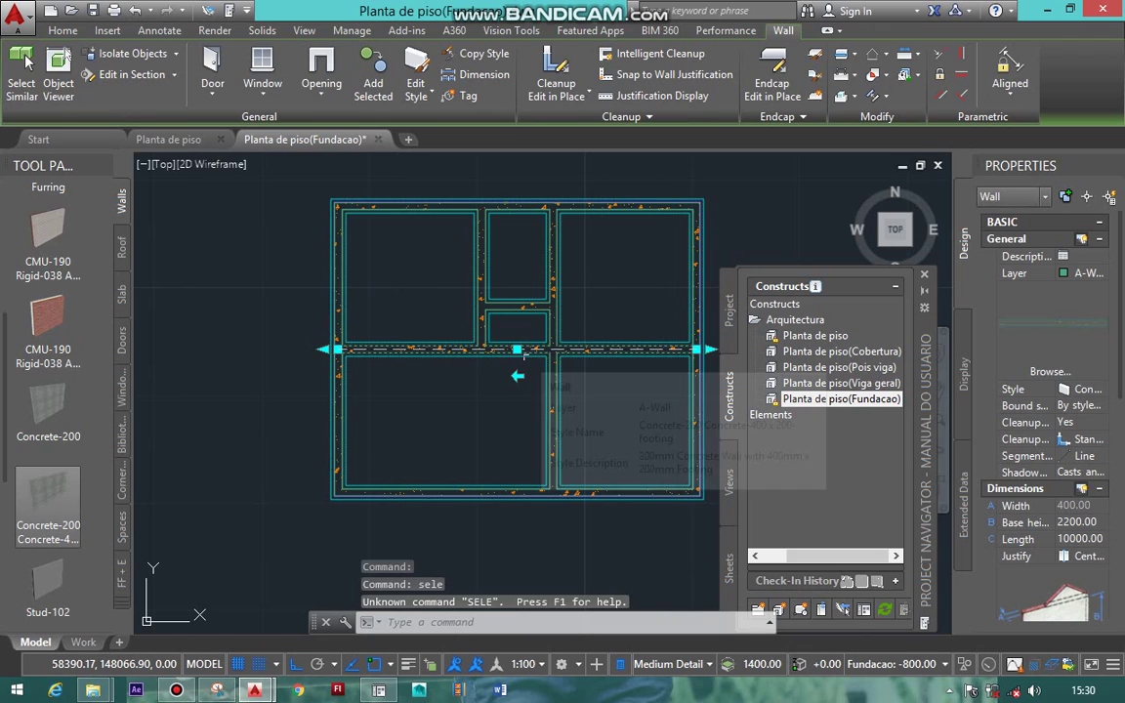
text(sele)
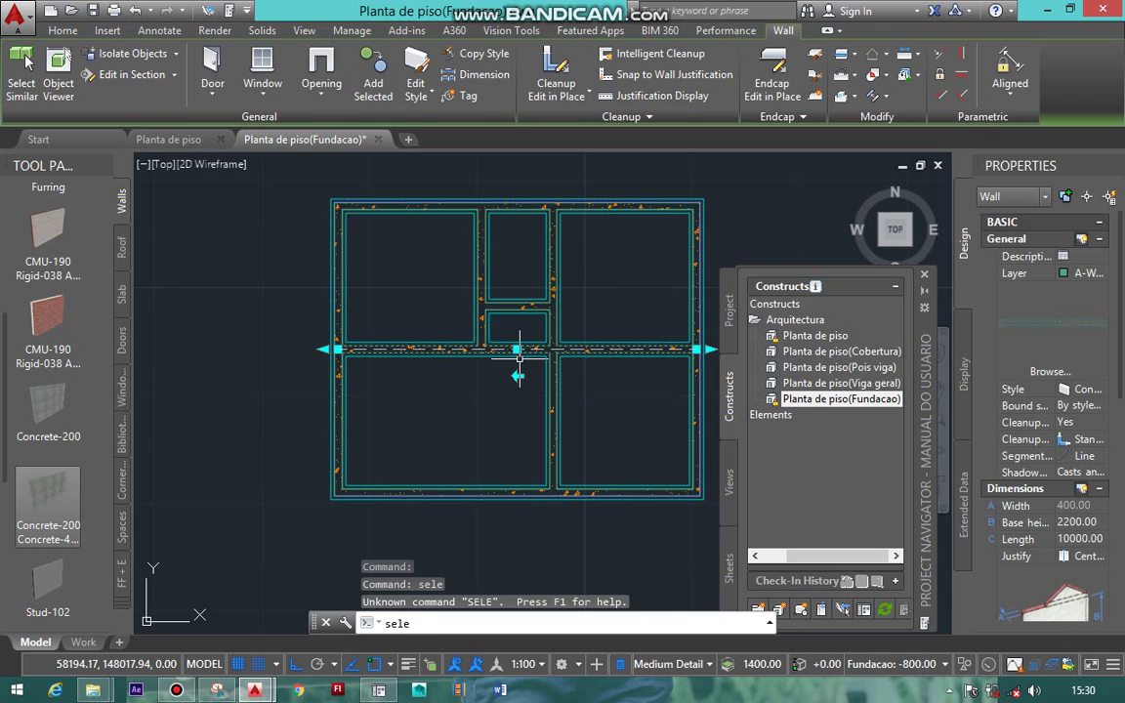
key(Down)
key(Return)
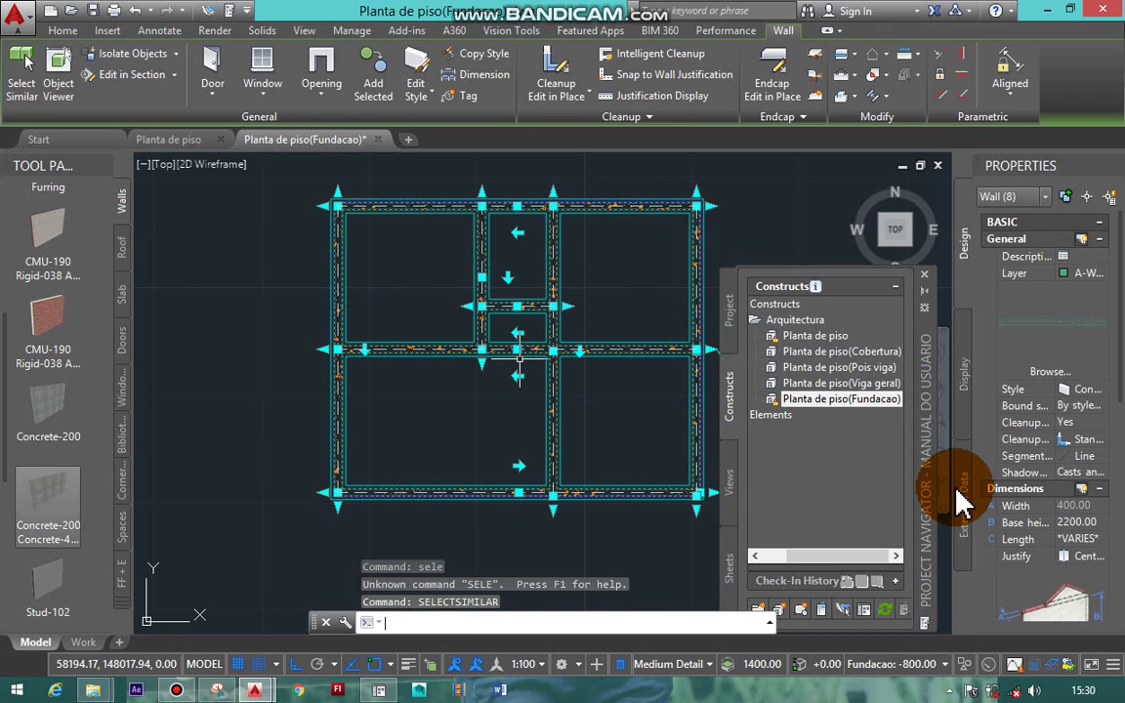
click(1074, 522)
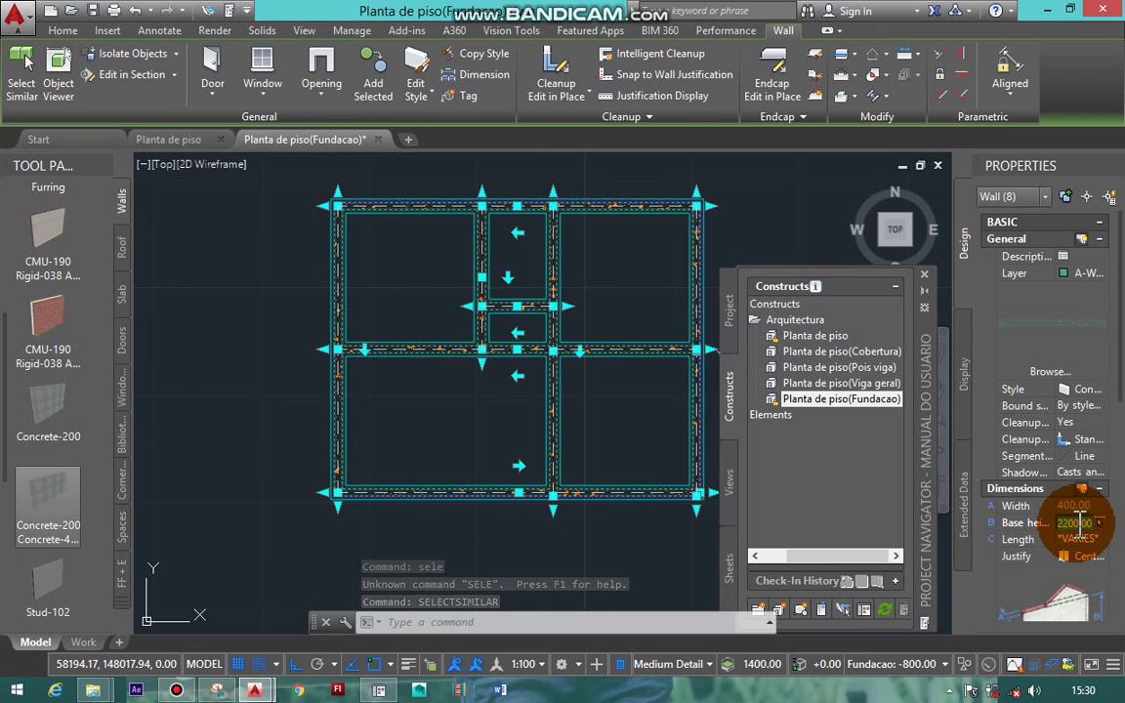
text(8)
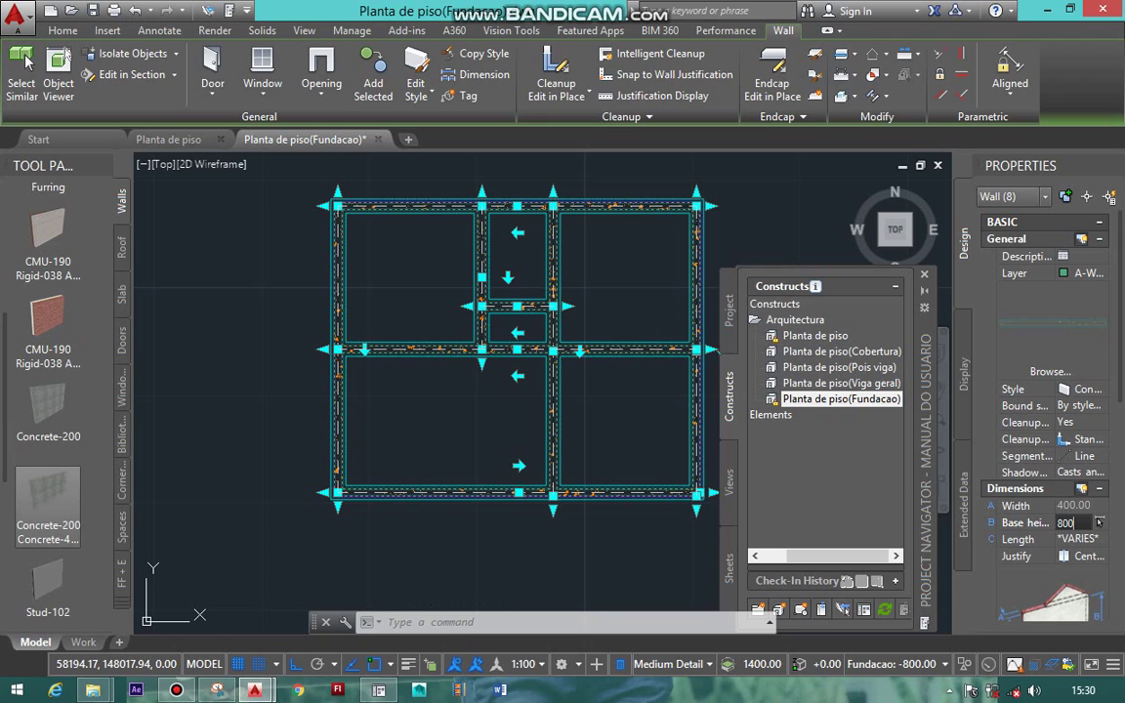
text(00)
click(1084, 535)
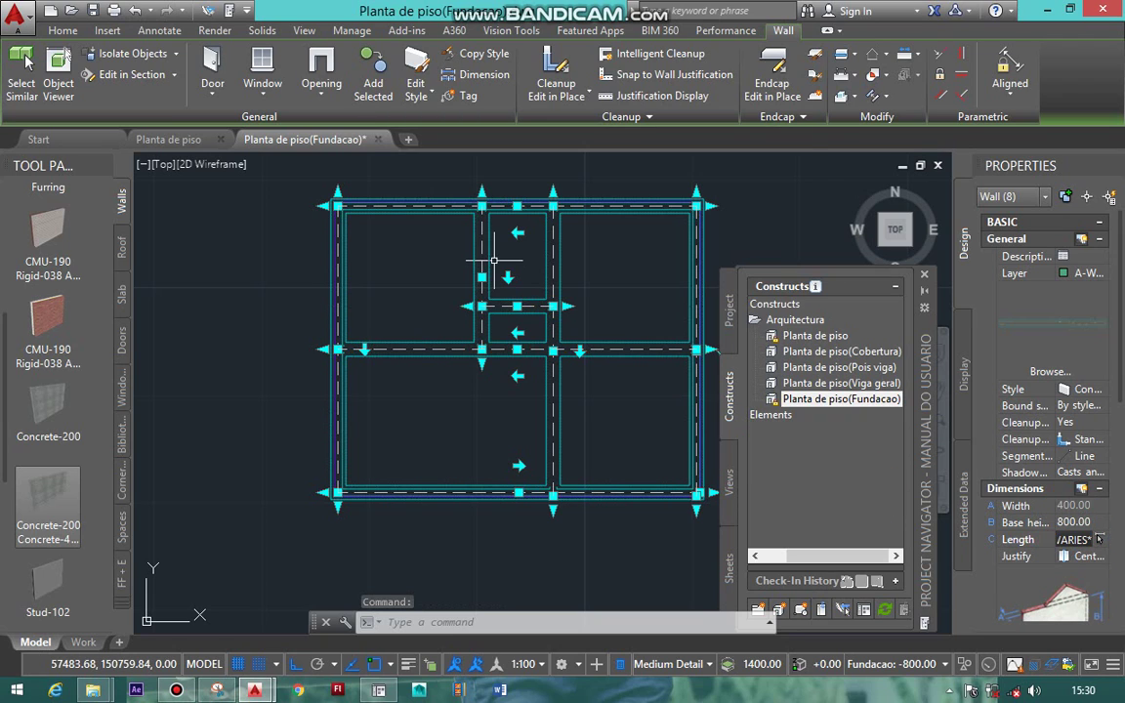
scroll(496, 258, up, 2)
scroll(494, 260, down, 2)
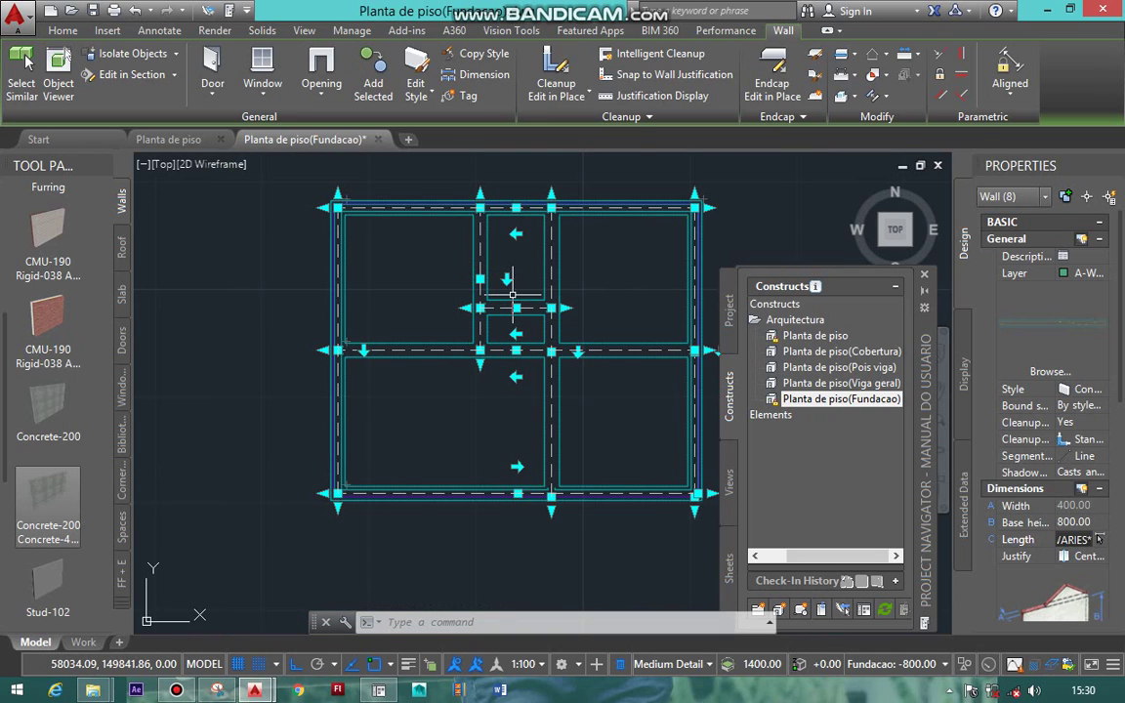
click(1110, 375)
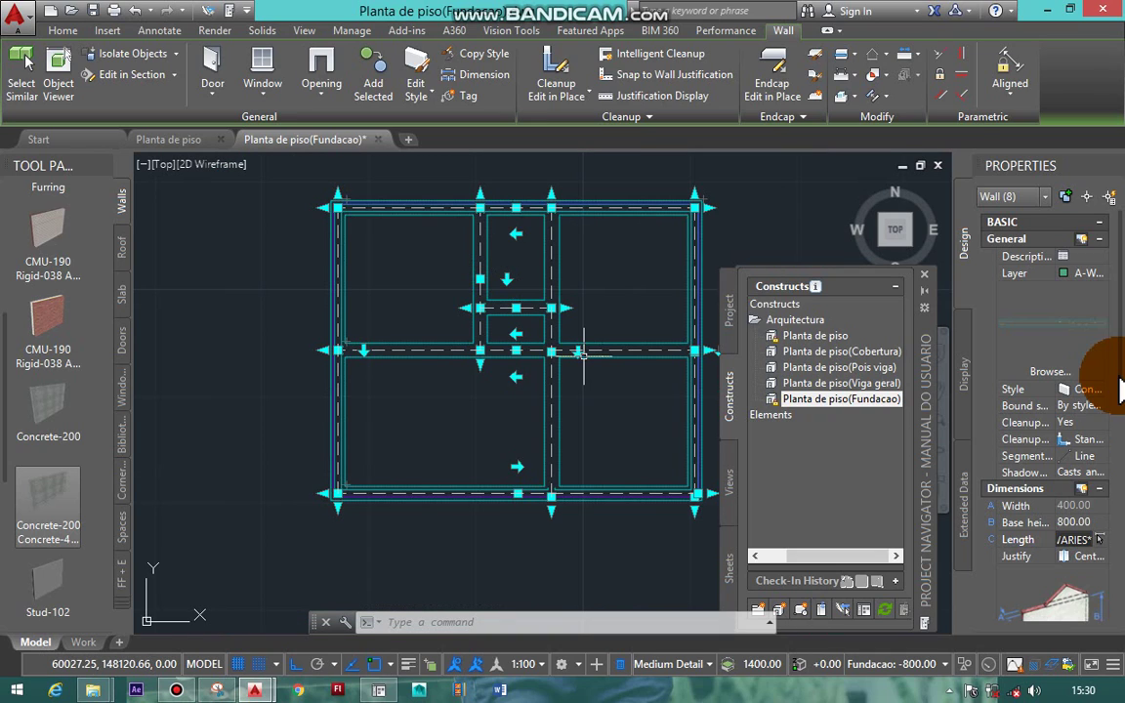
key(Escape)
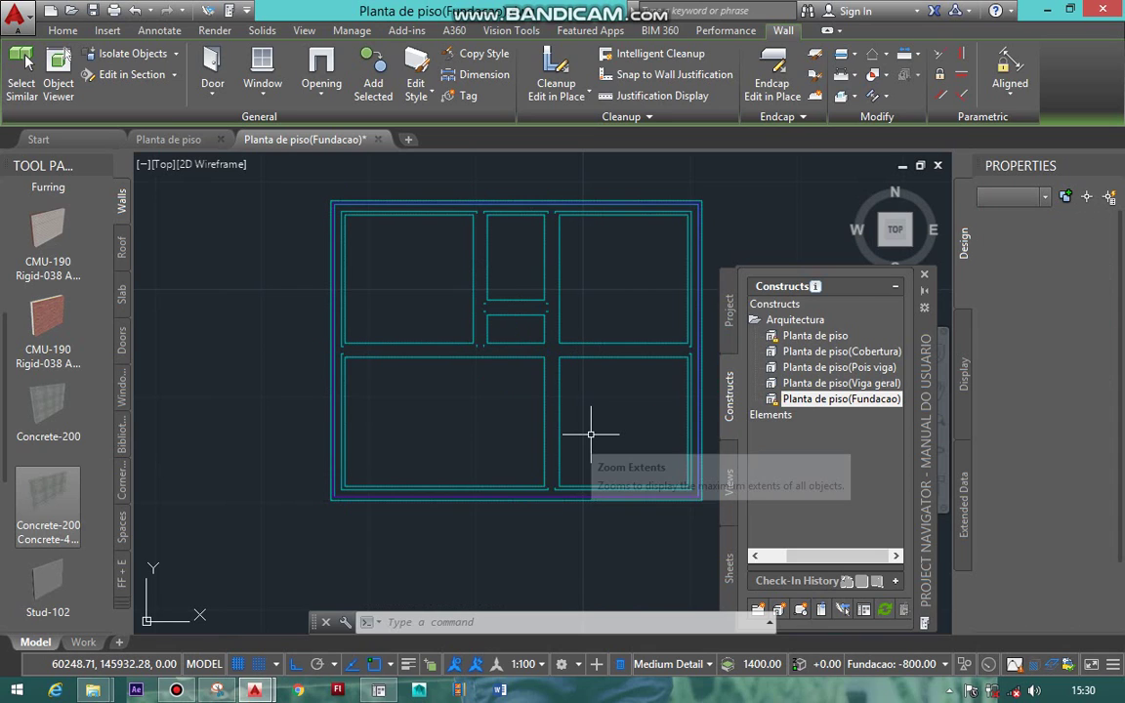
key(Escape)
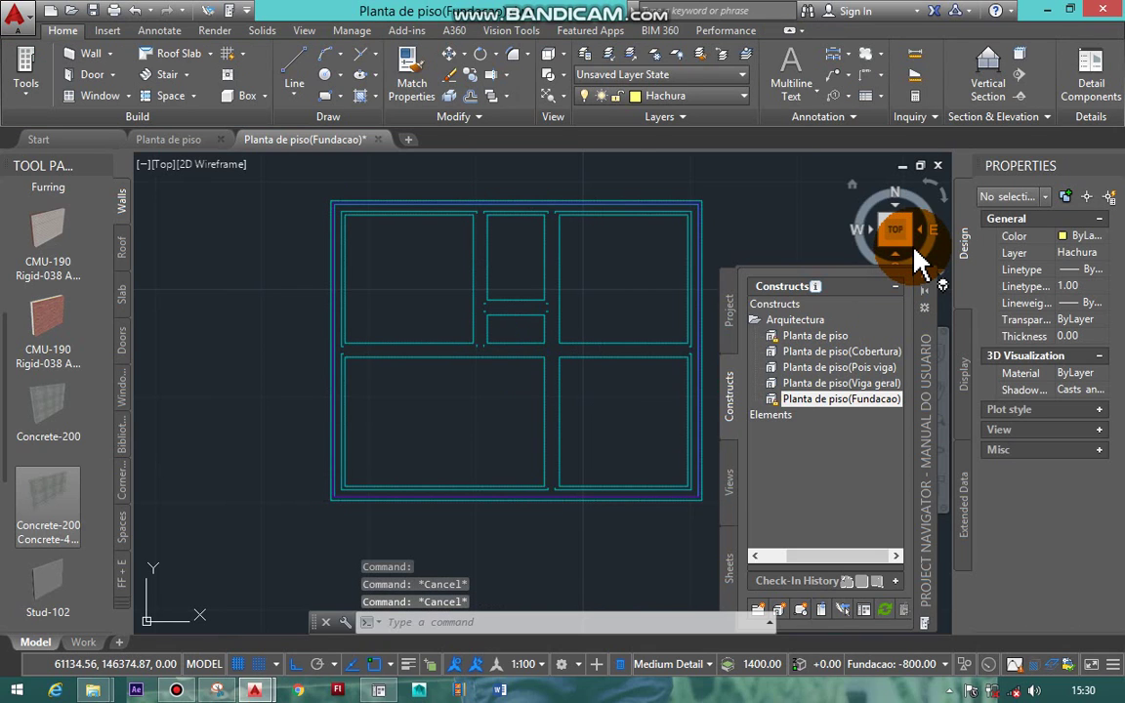
Switch to the SE isometric view and examine the shortened foundation walls against the floor slab at the front-left corner
click(918, 259)
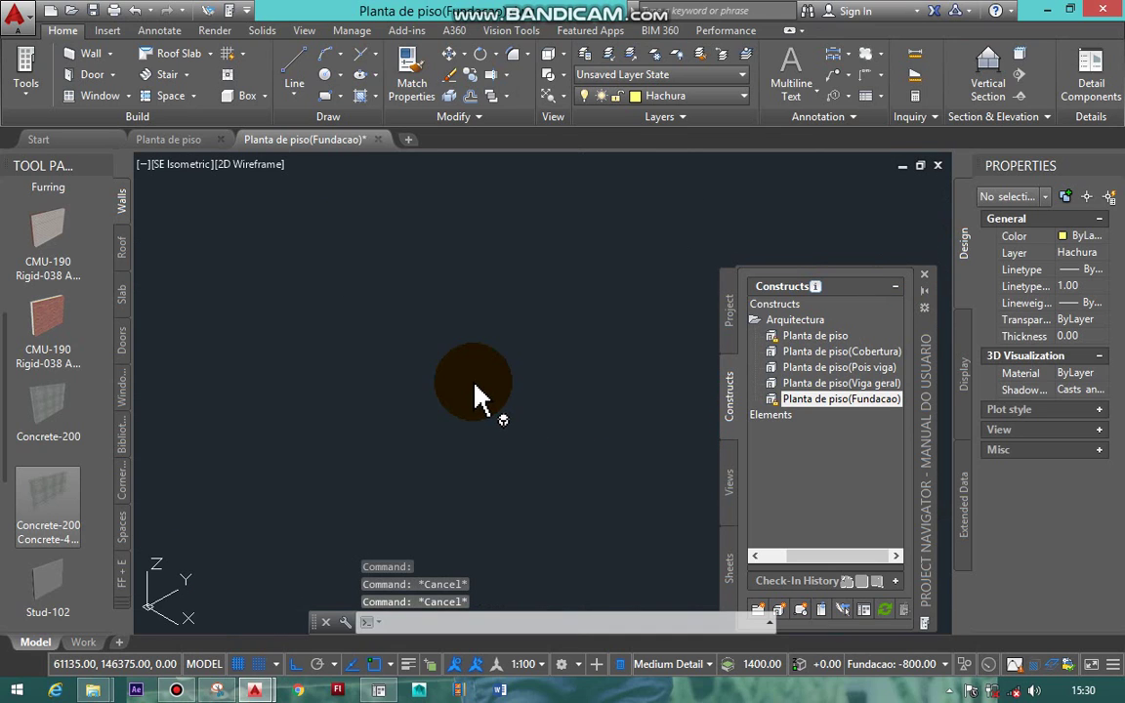
scroll(297, 371, up, 5)
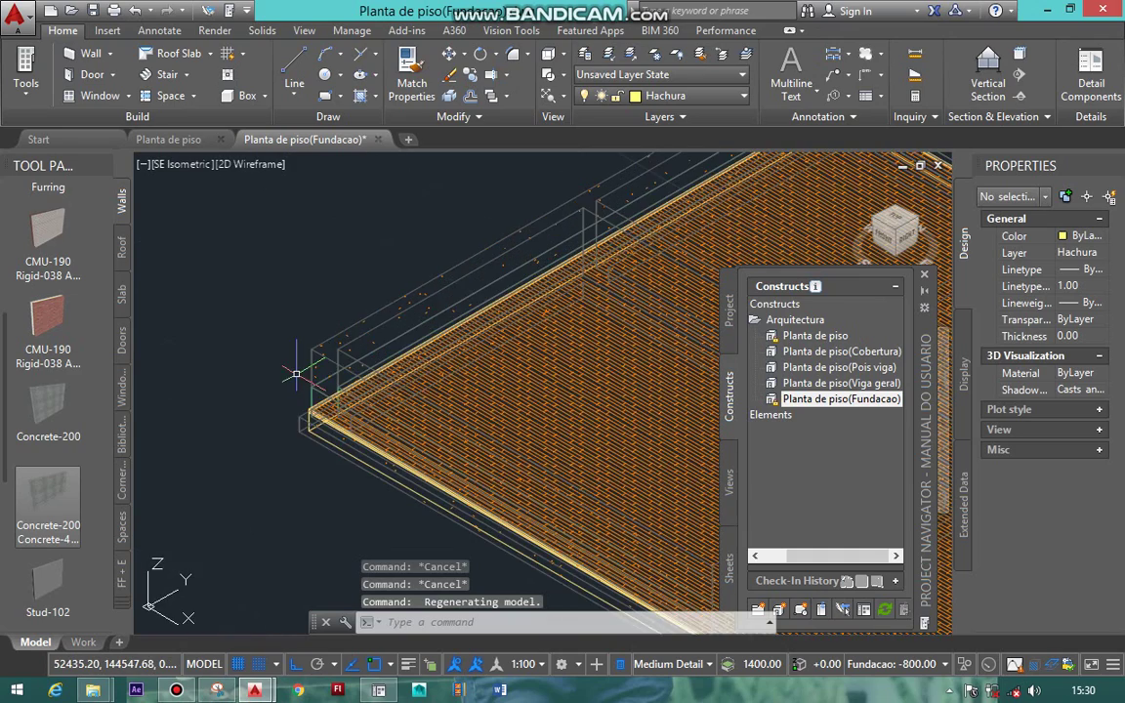
scroll(298, 396, up, 3)
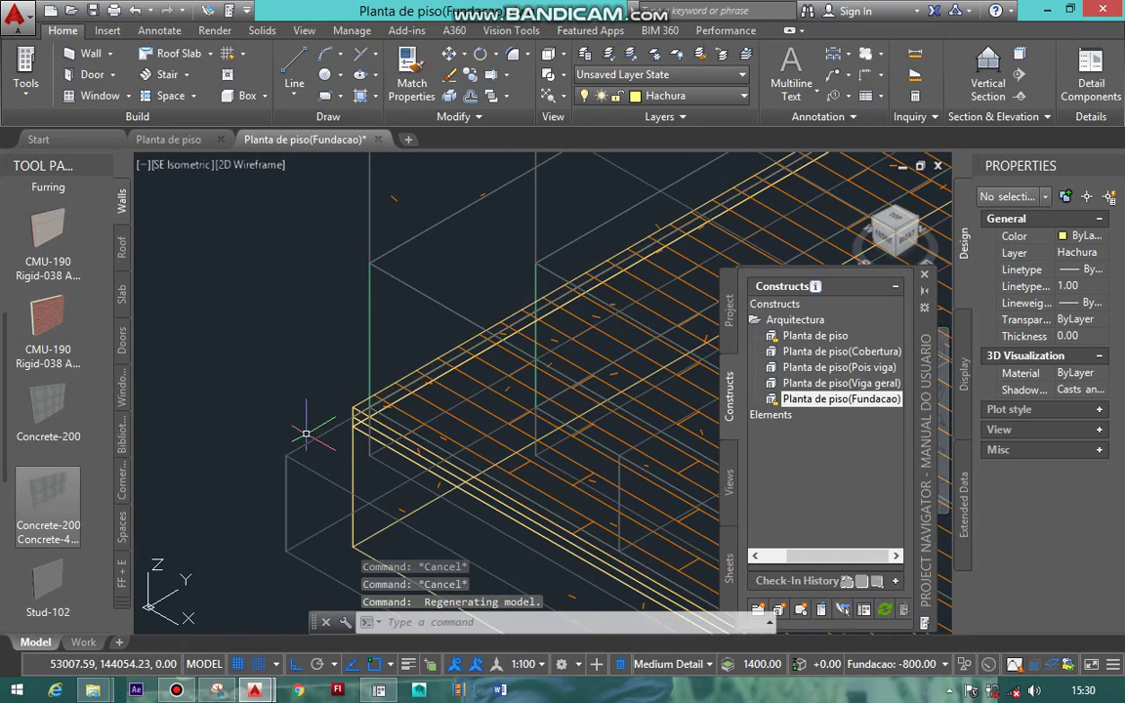
scroll(308, 413, down, 2)
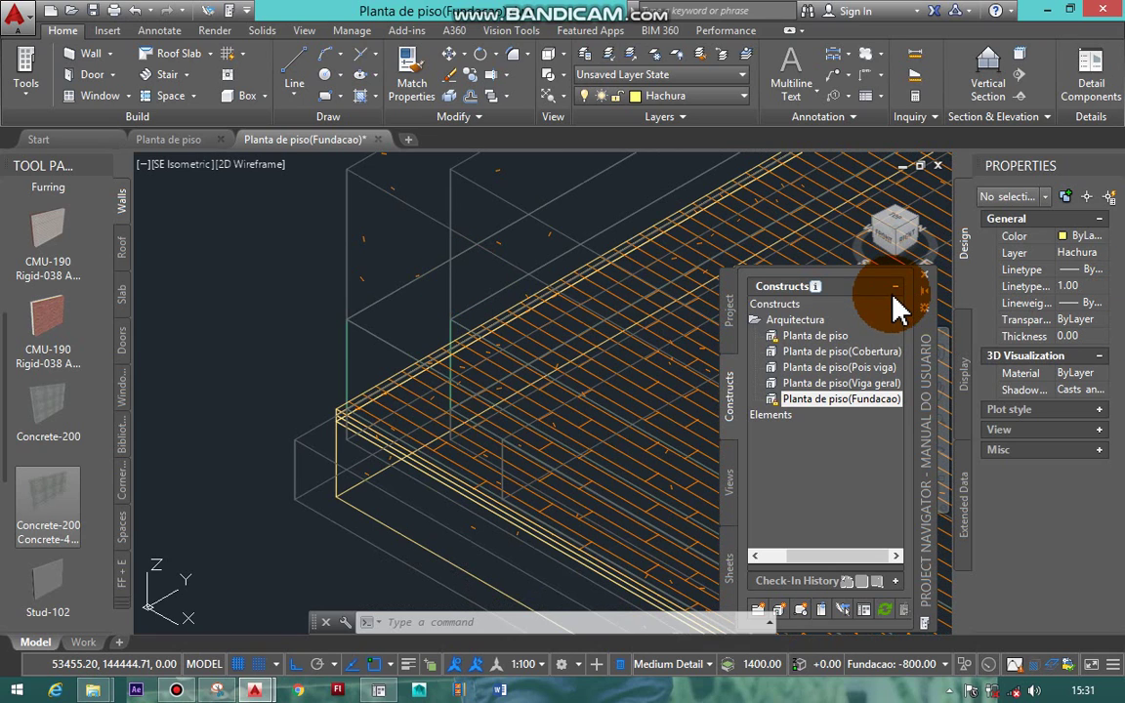
scroll(329, 254, down, 3)
Select all similar foundation walls with SELECTSIMILAR and set their elevation to -800
click(322, 233)
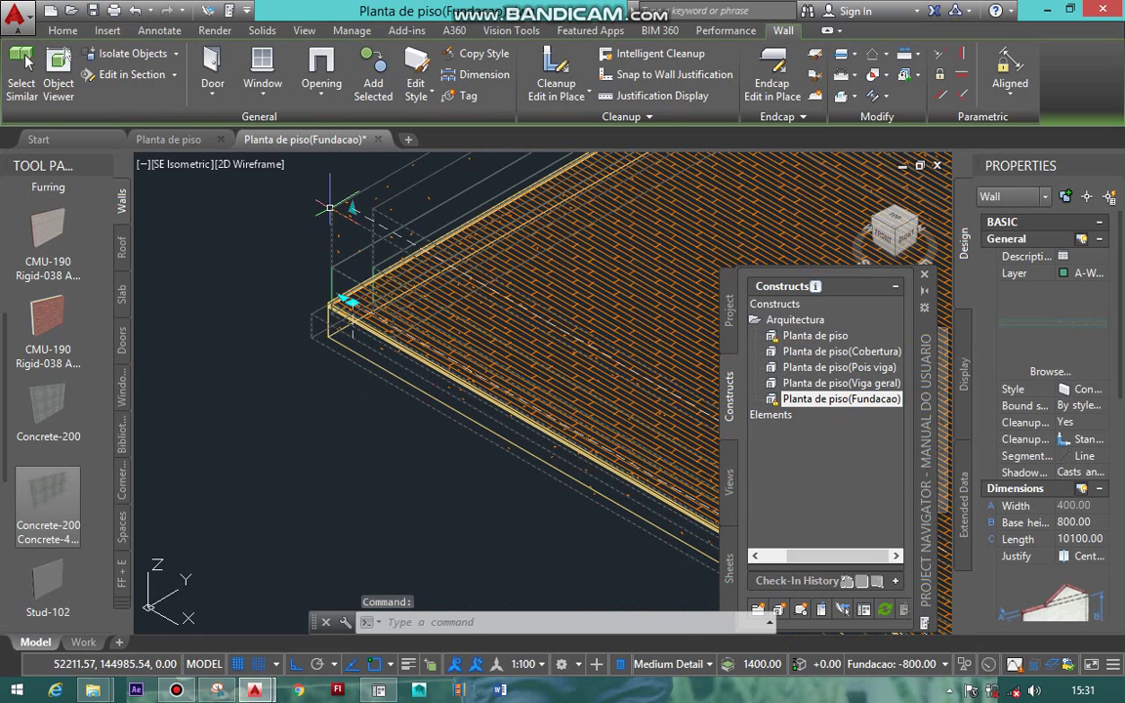
text(sele)
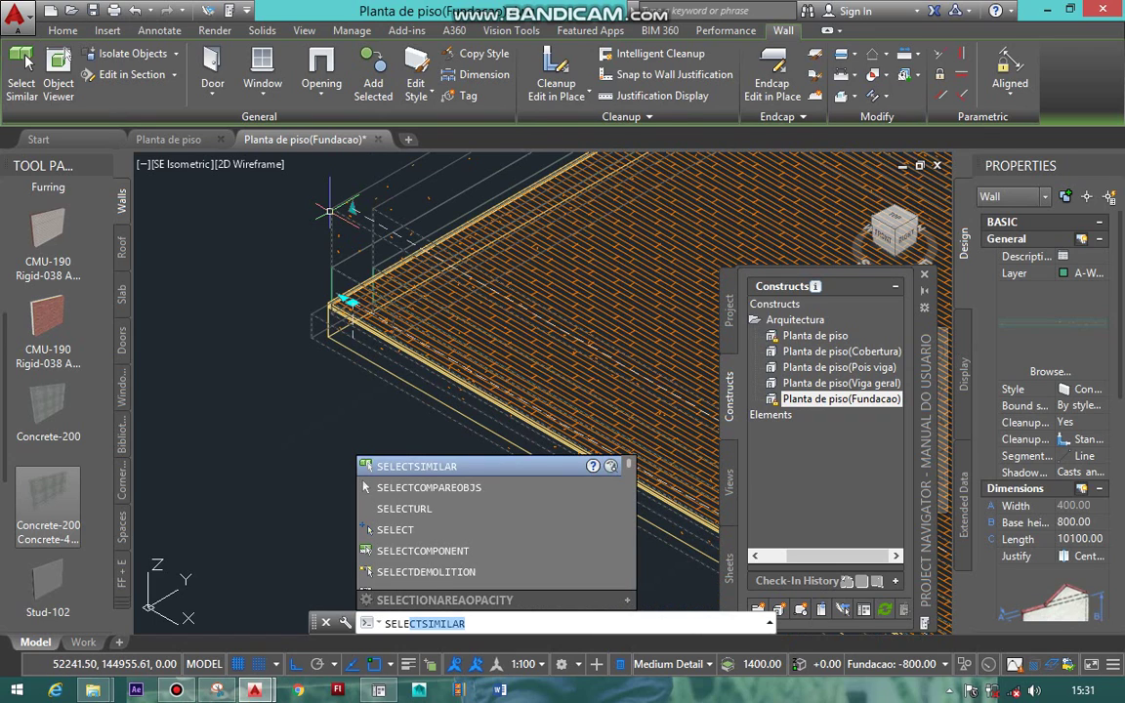
key(Return)
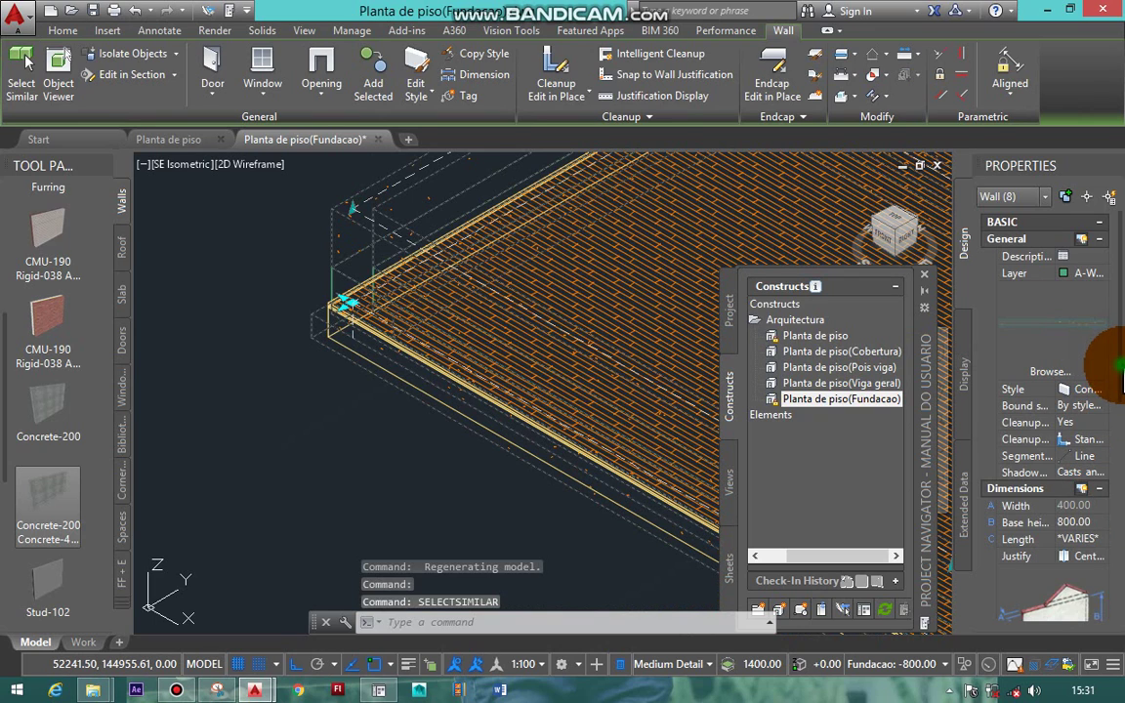
drag(1121, 366, 1121, 522)
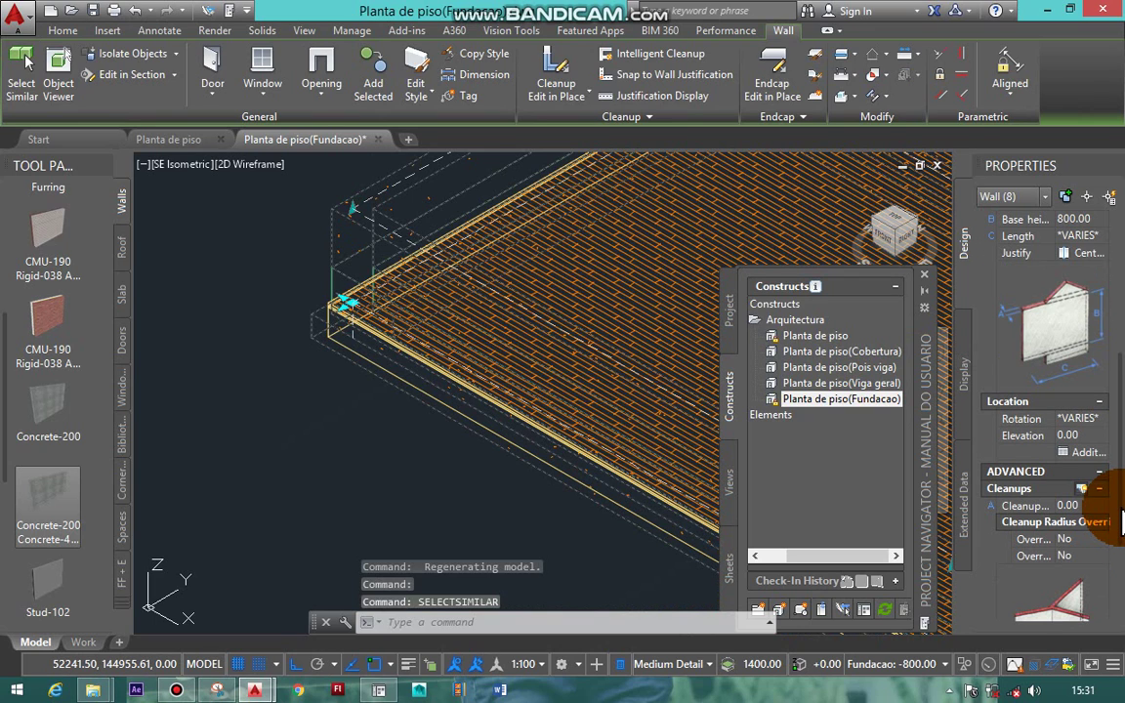
scroll(1121, 523, down, 1)
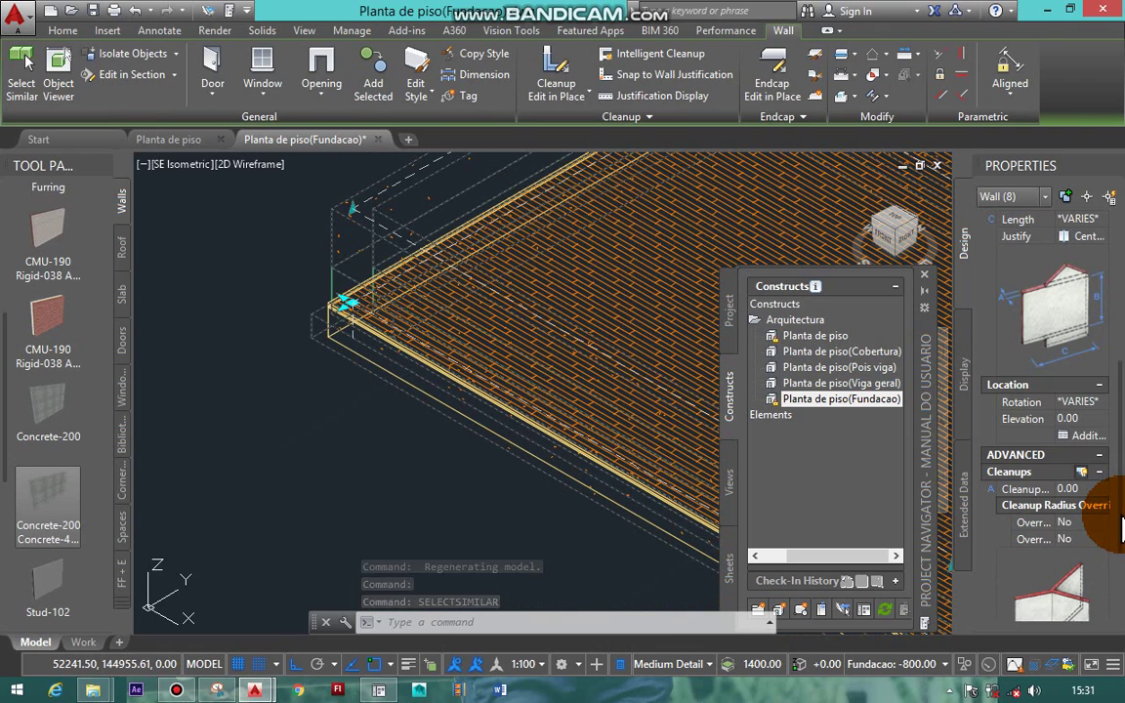
scroll(1121, 552, down, 2)
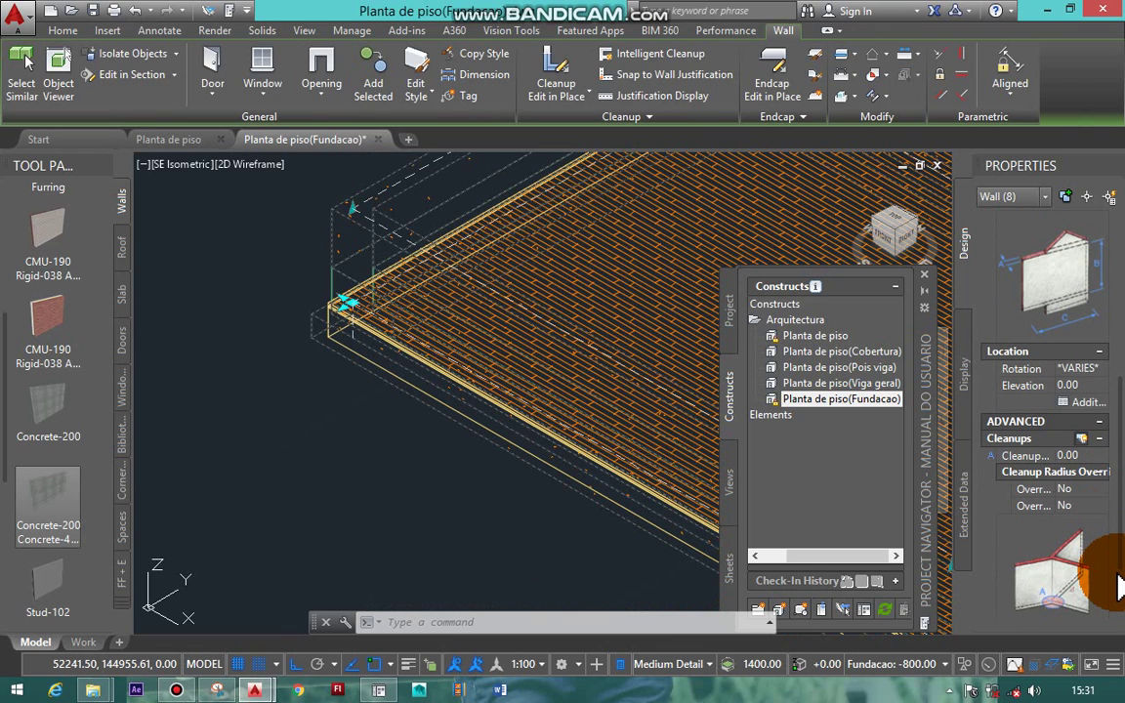
click(1068, 385)
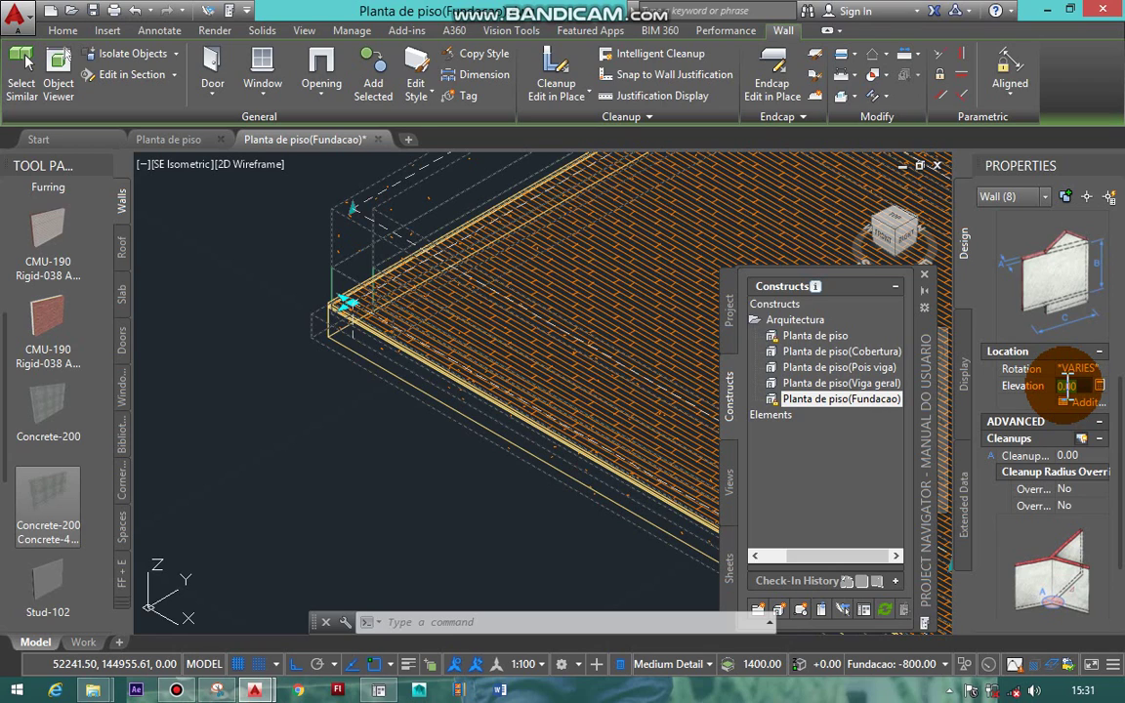
click(1067, 385)
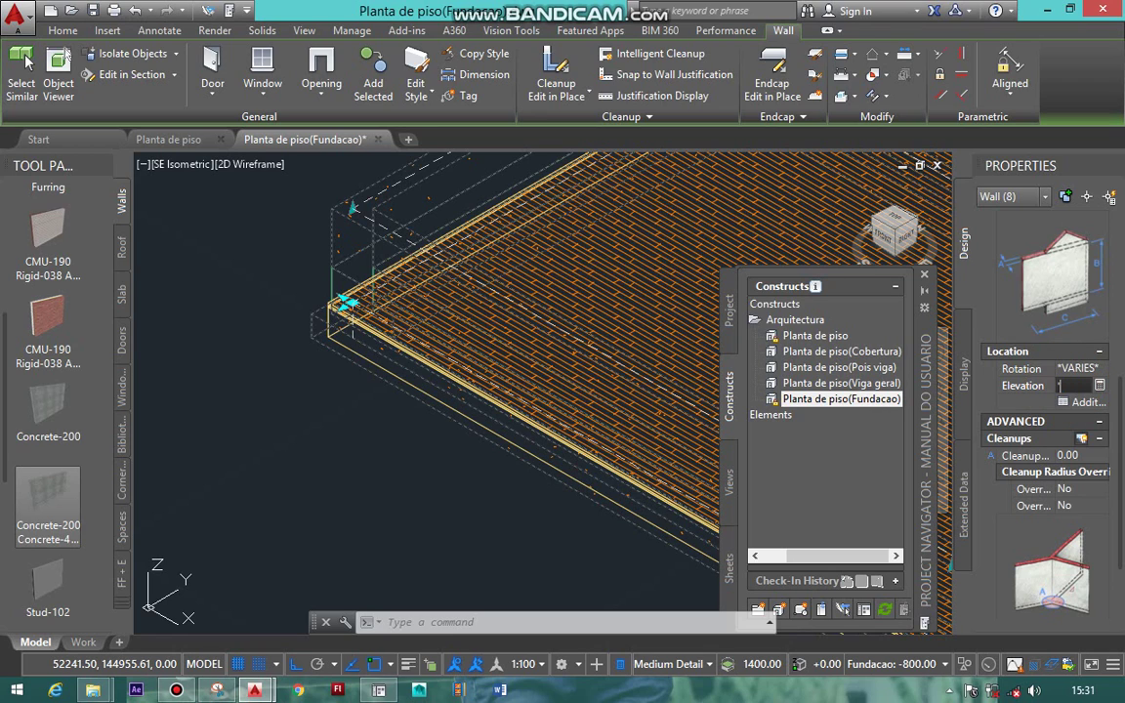
click(1067, 385)
text(-800)
click(1068, 385)
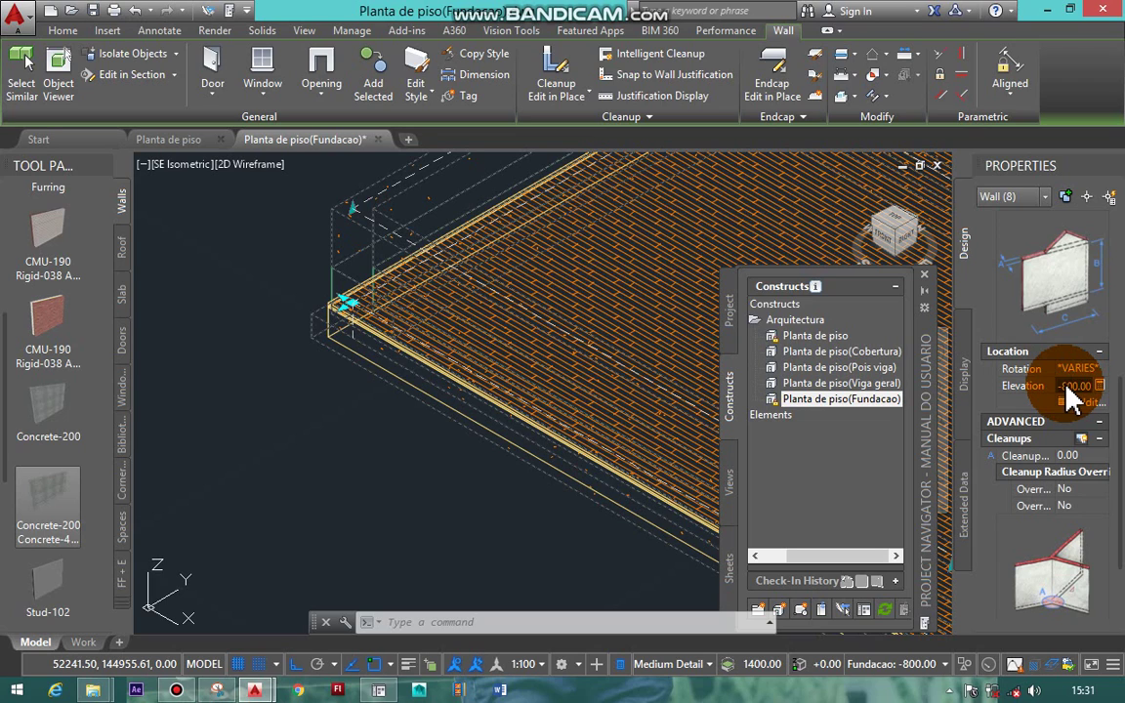
key(Return)
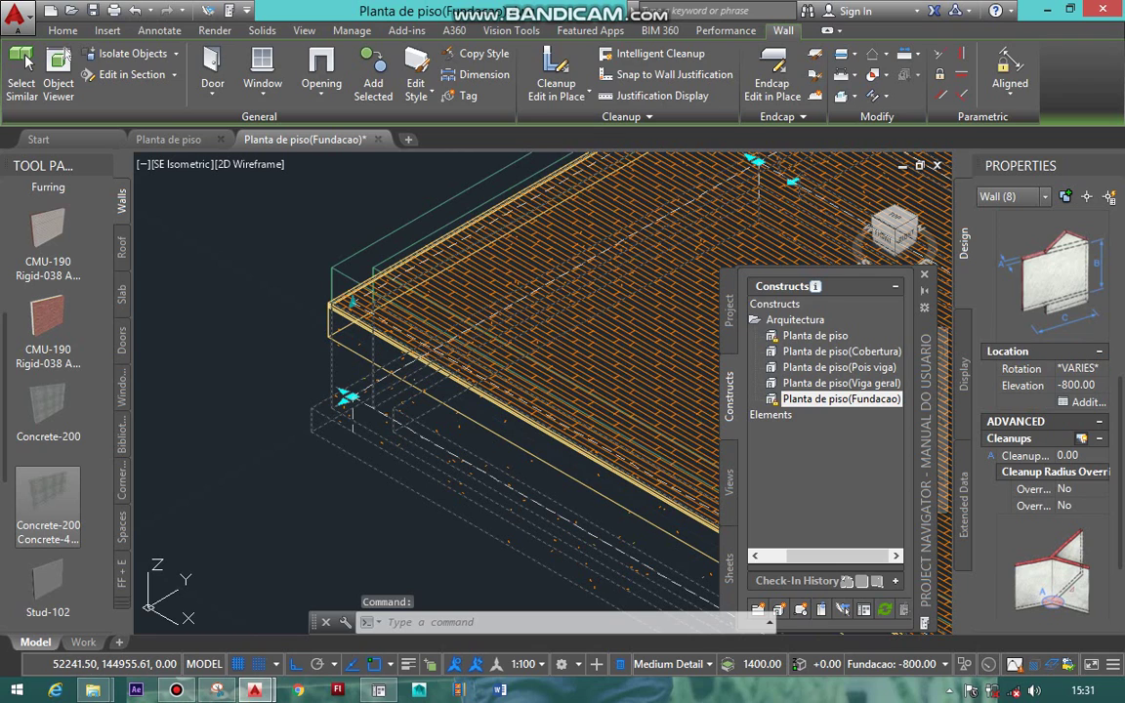
scroll(265, 278, up, 2)
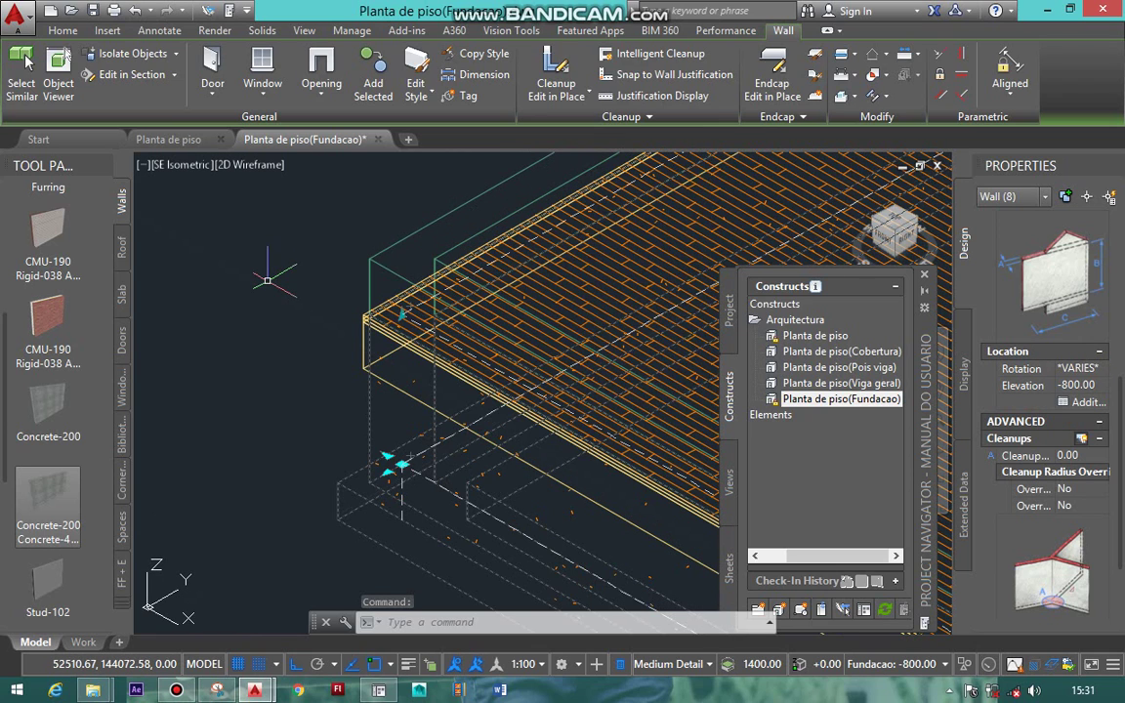
key(Escape)
key(Escape)
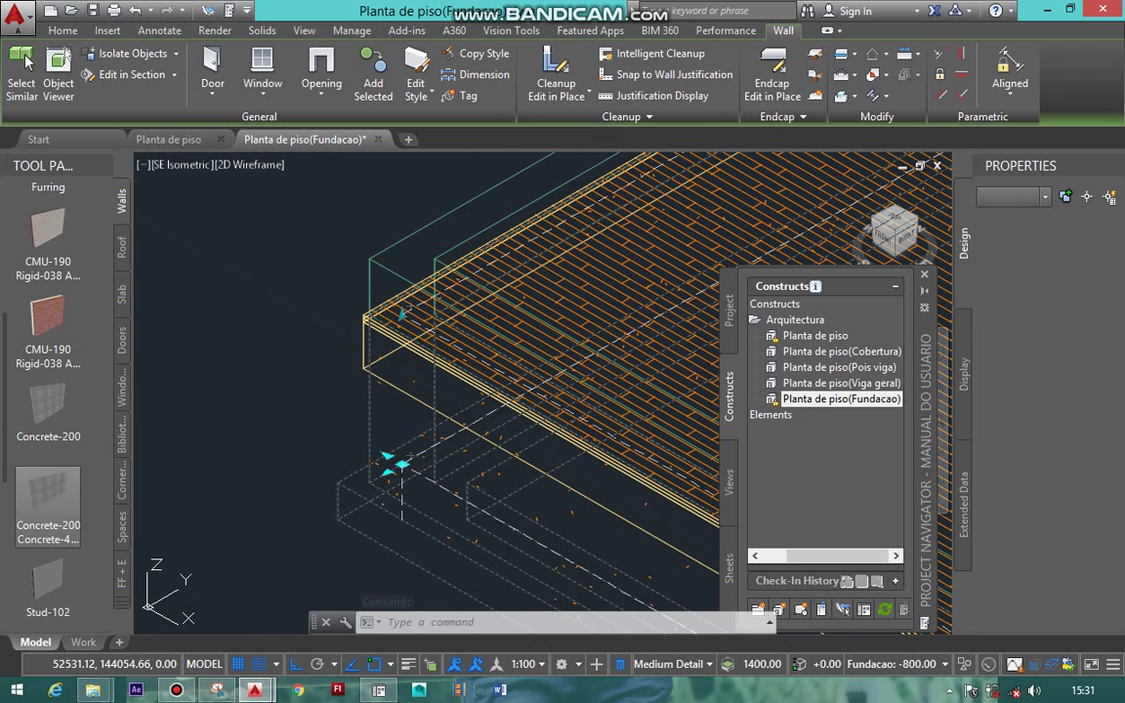
key(Escape)
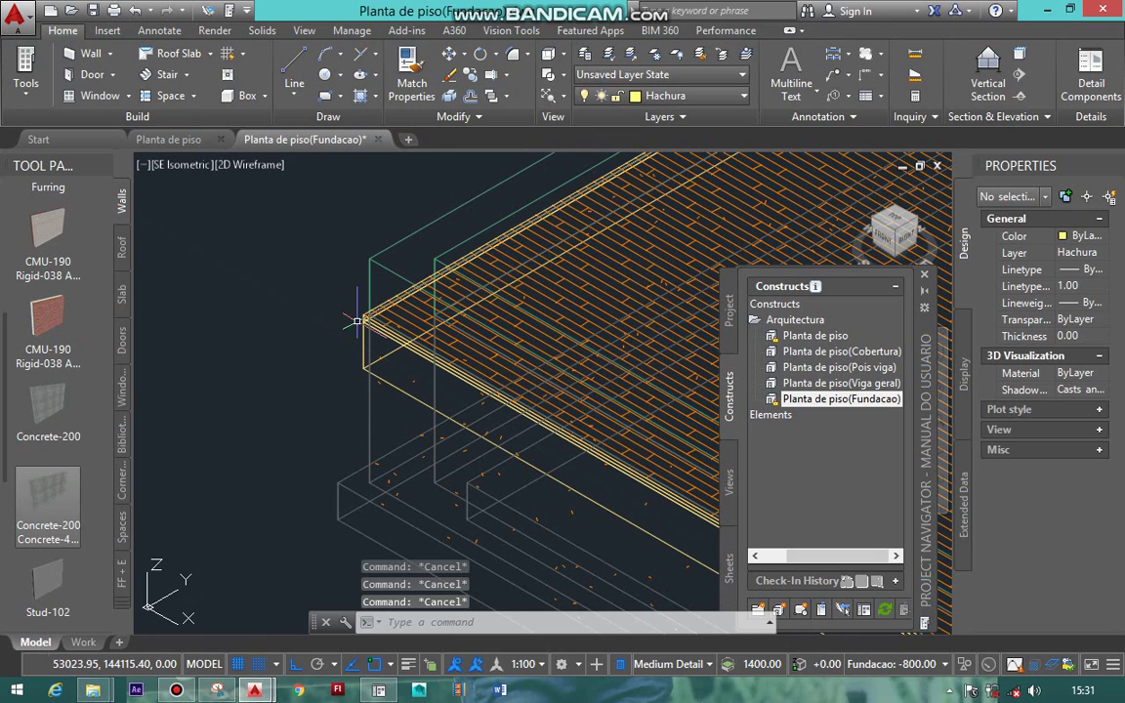
Inspect the floor slab's layers and properties at the front-left corner above the foundation walls
scroll(360, 319, up, 1)
scroll(360, 319, up, 2)
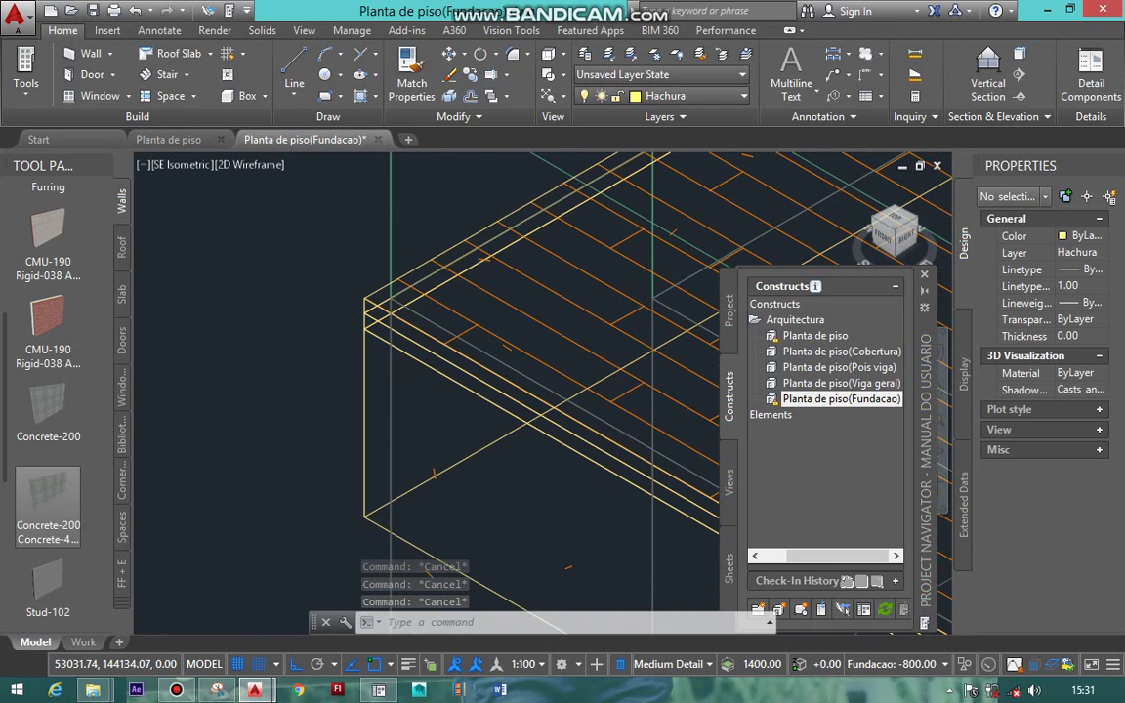
click(363, 315)
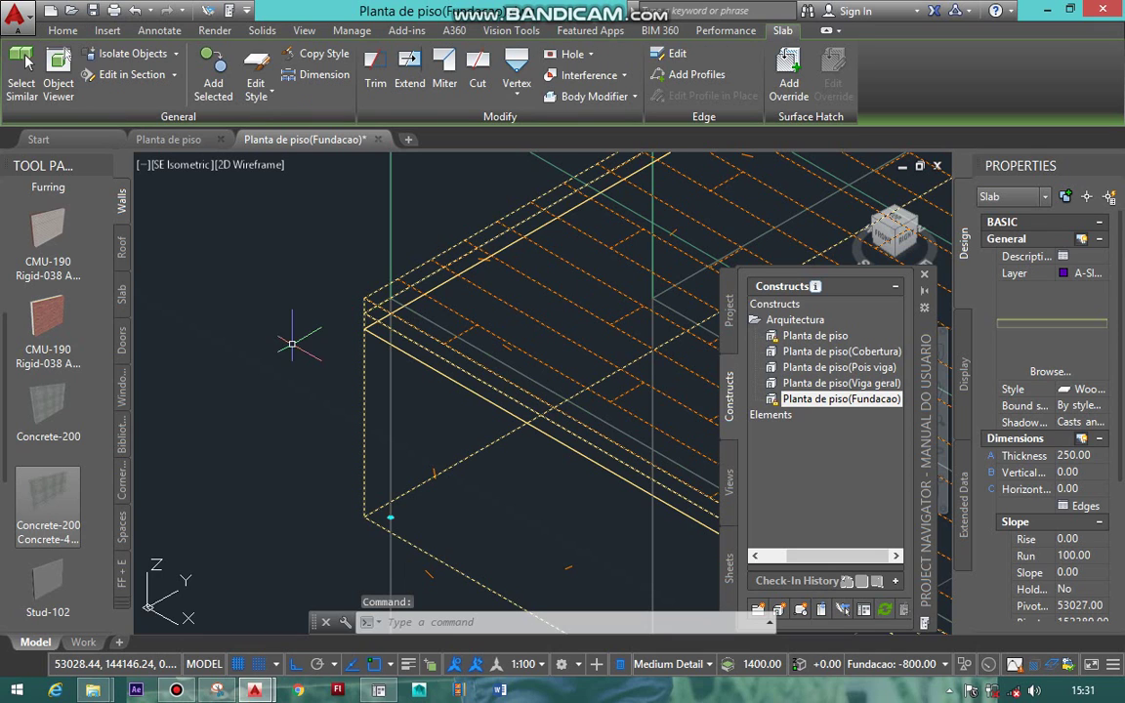
key(Escape)
key(Escape)
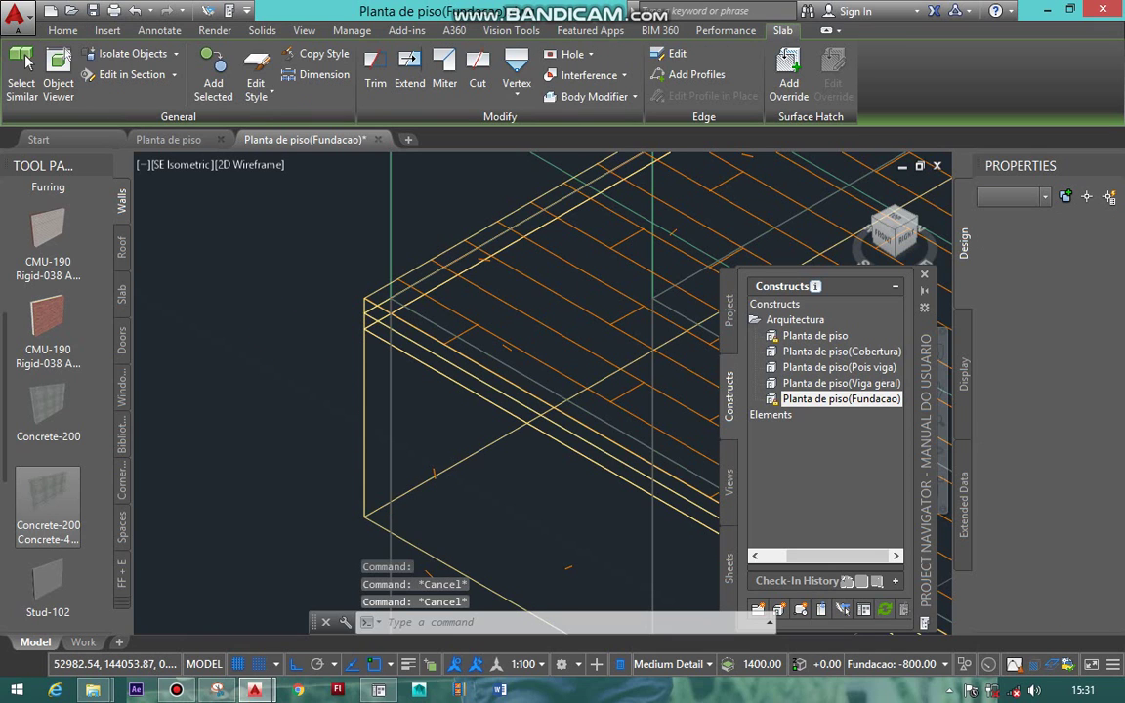
scroll(269, 326, down, 4)
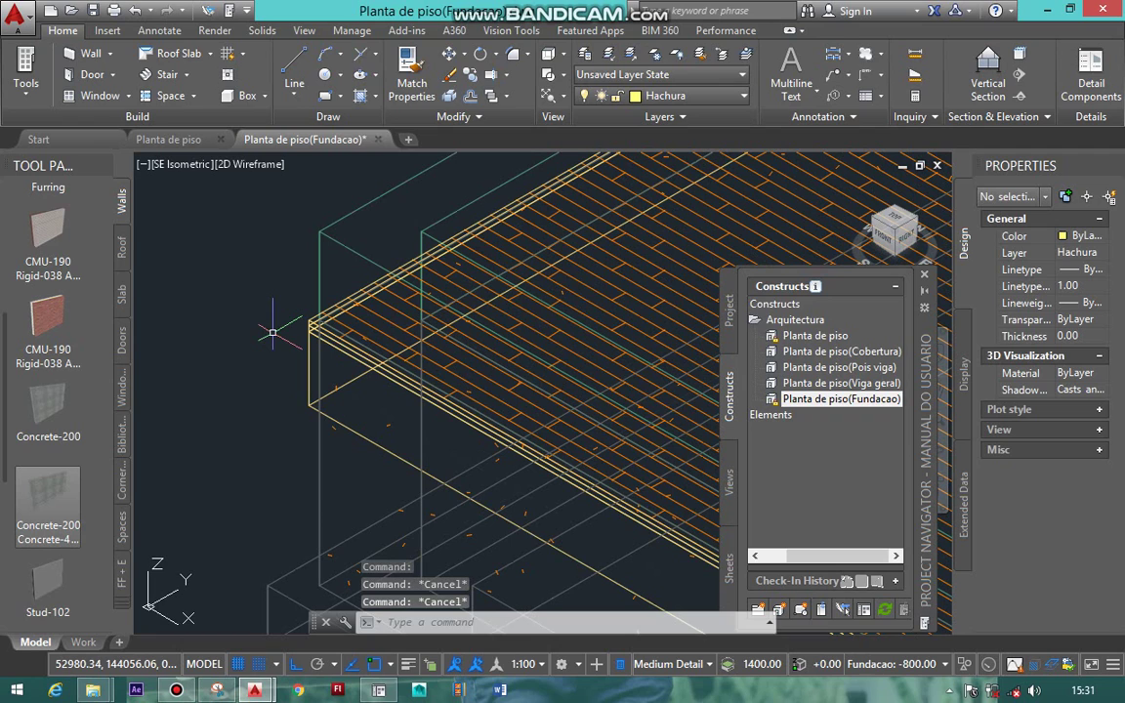
Select all similar 300 mm high perimeter walls rising above the floor slab with SELECTSIMILAR and delete them
click(326, 235)
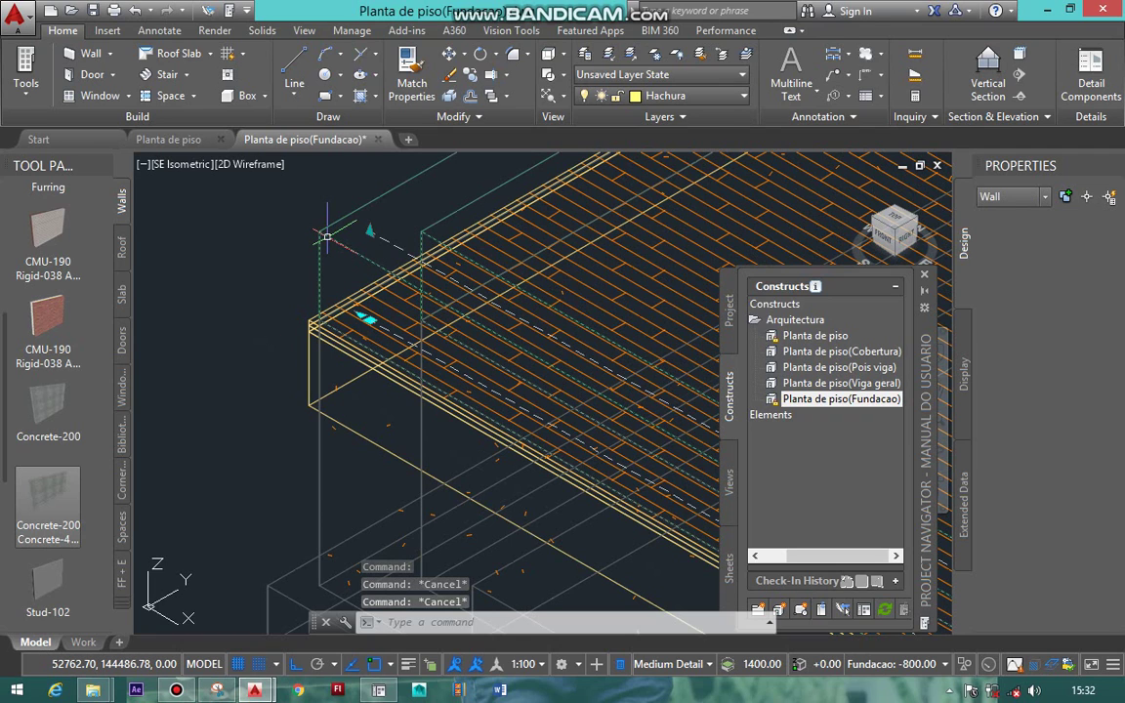
text(se)
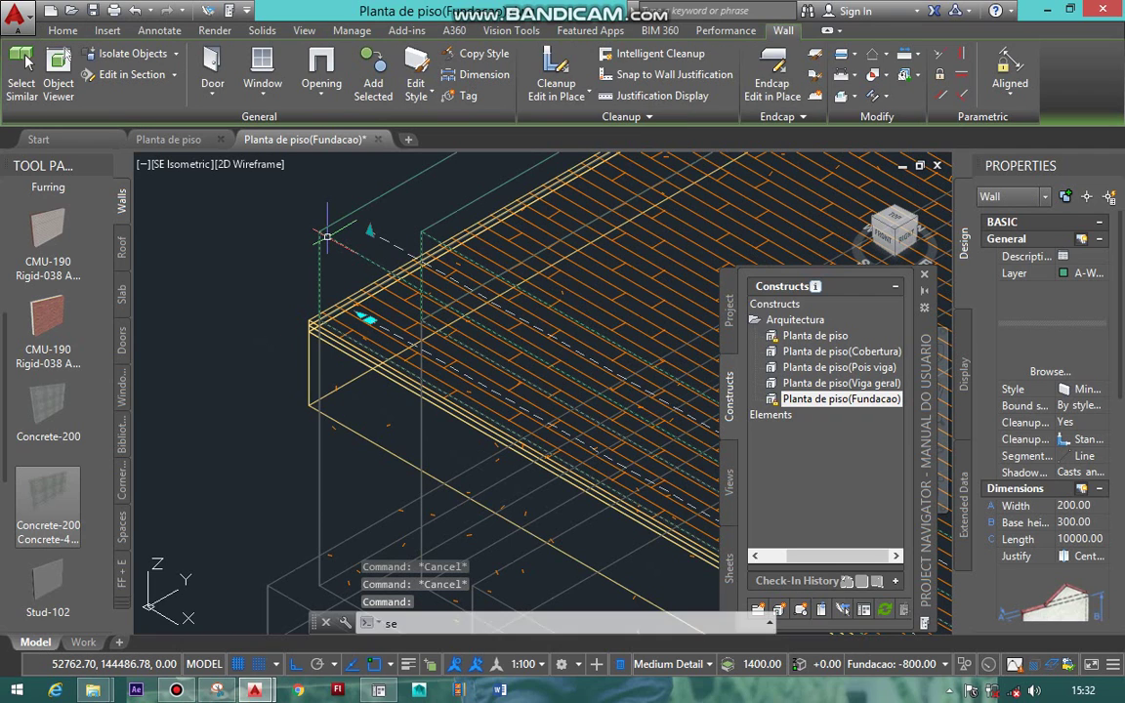
text(le)
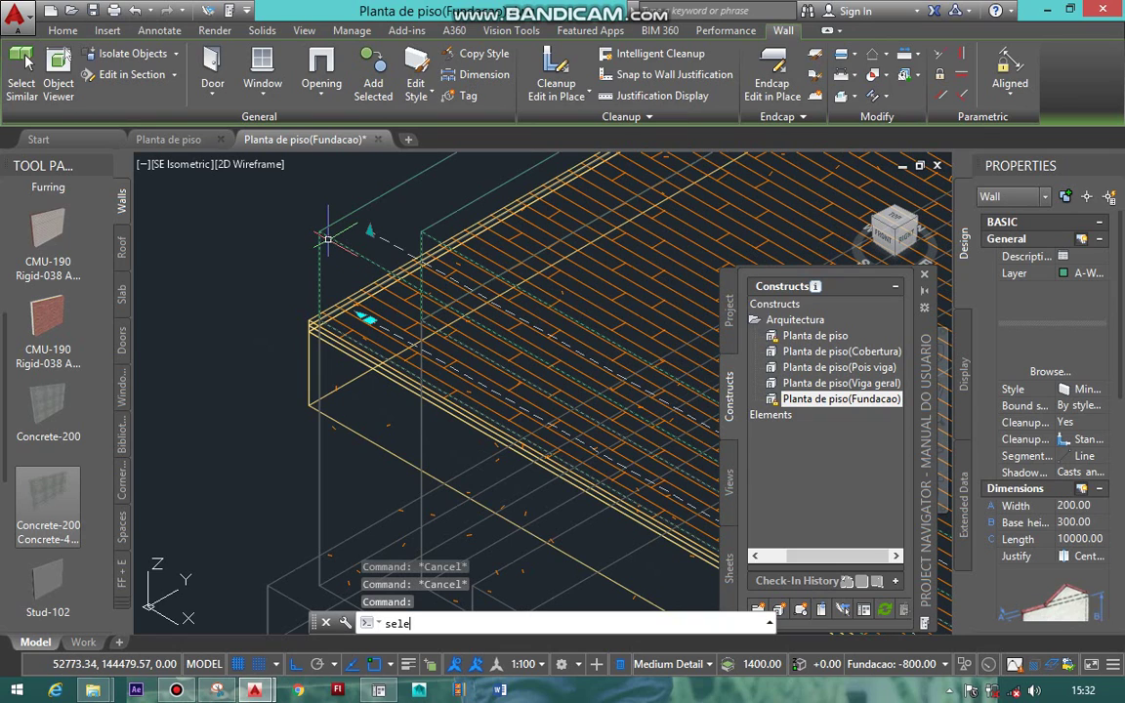
key(Down)
key(Return)
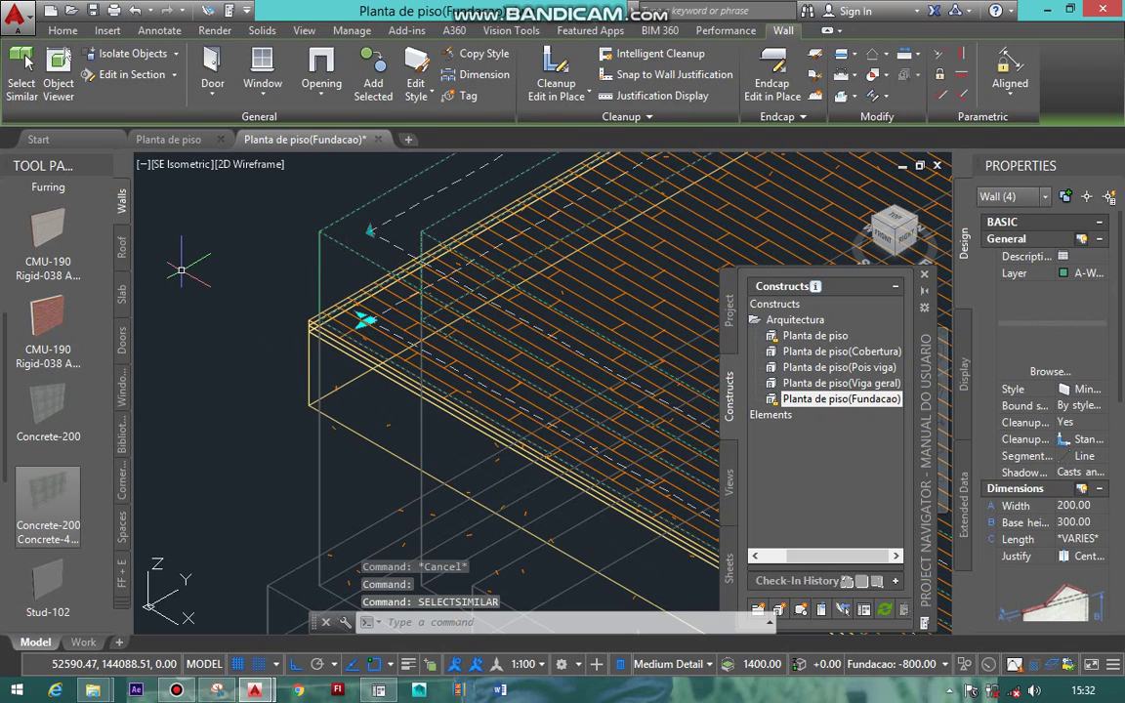
key(Delete)
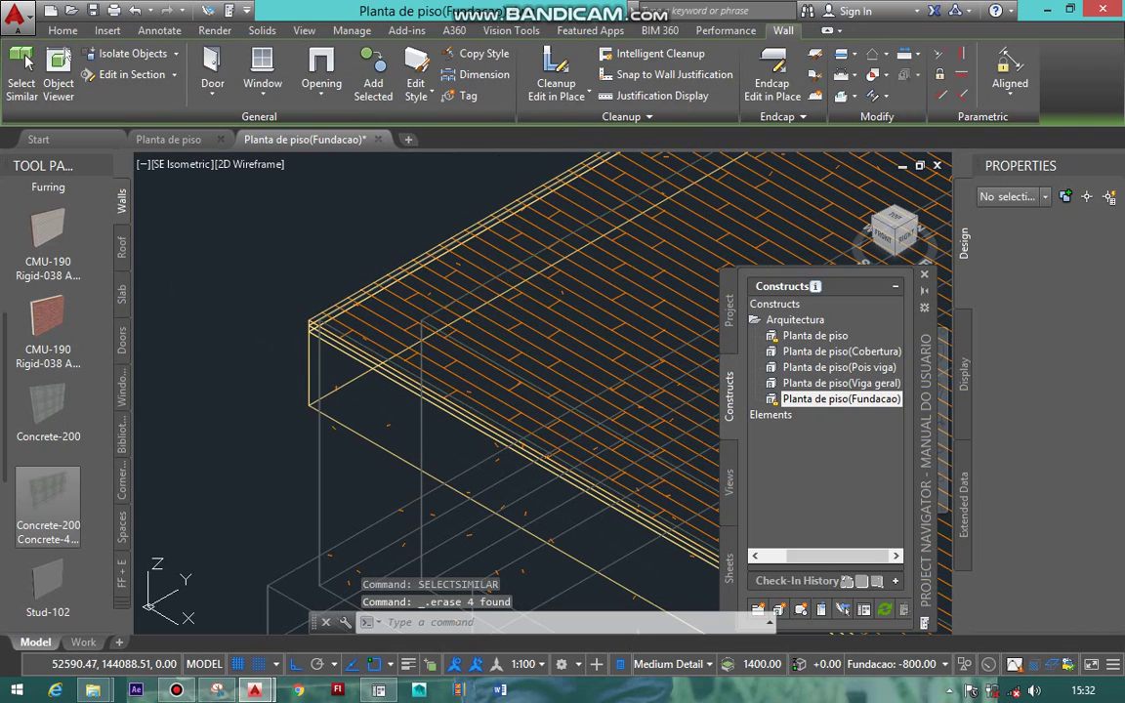
Select all similar concrete foundation walls below the slab with SELECTSIMILAR and bring their elevation property into view
scroll(180, 270, down, 2)
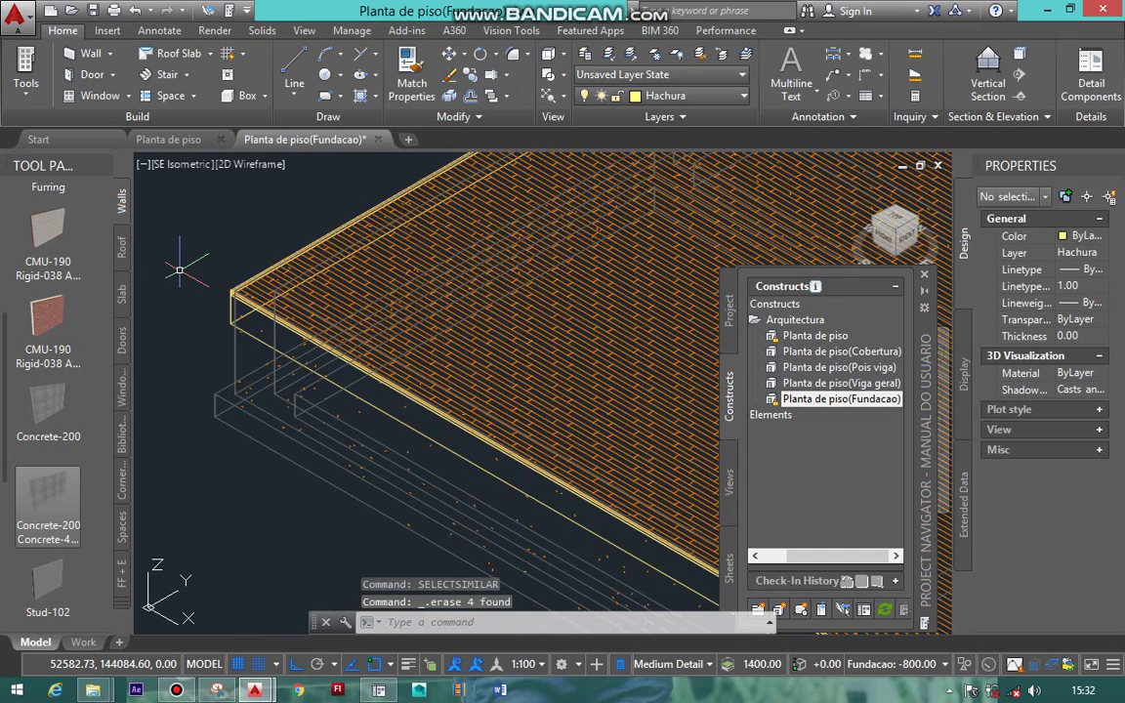
scroll(180, 269, down, 1)
scroll(179, 269, up, 2)
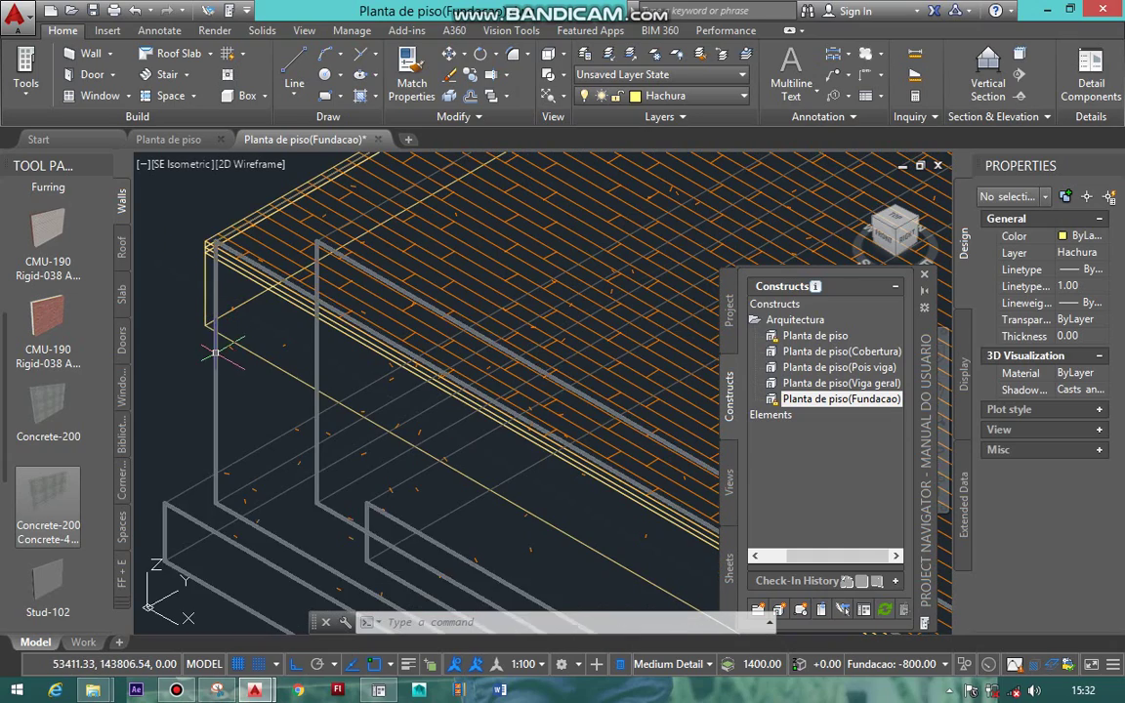
click(216, 350)
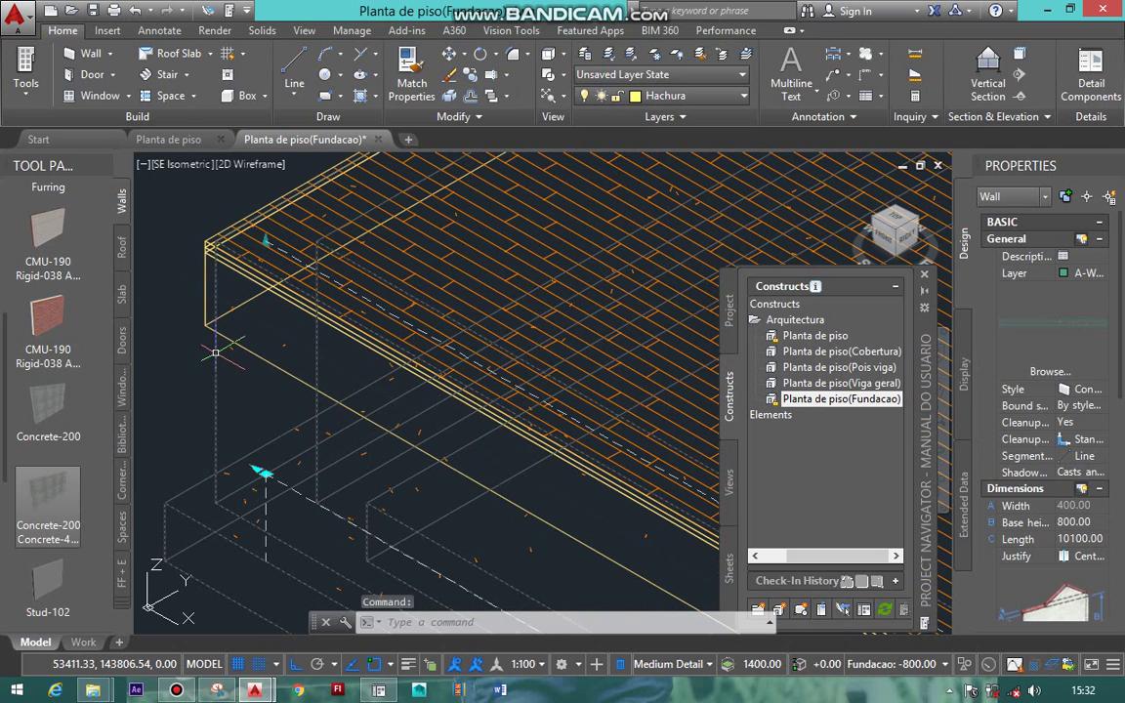
text(se)
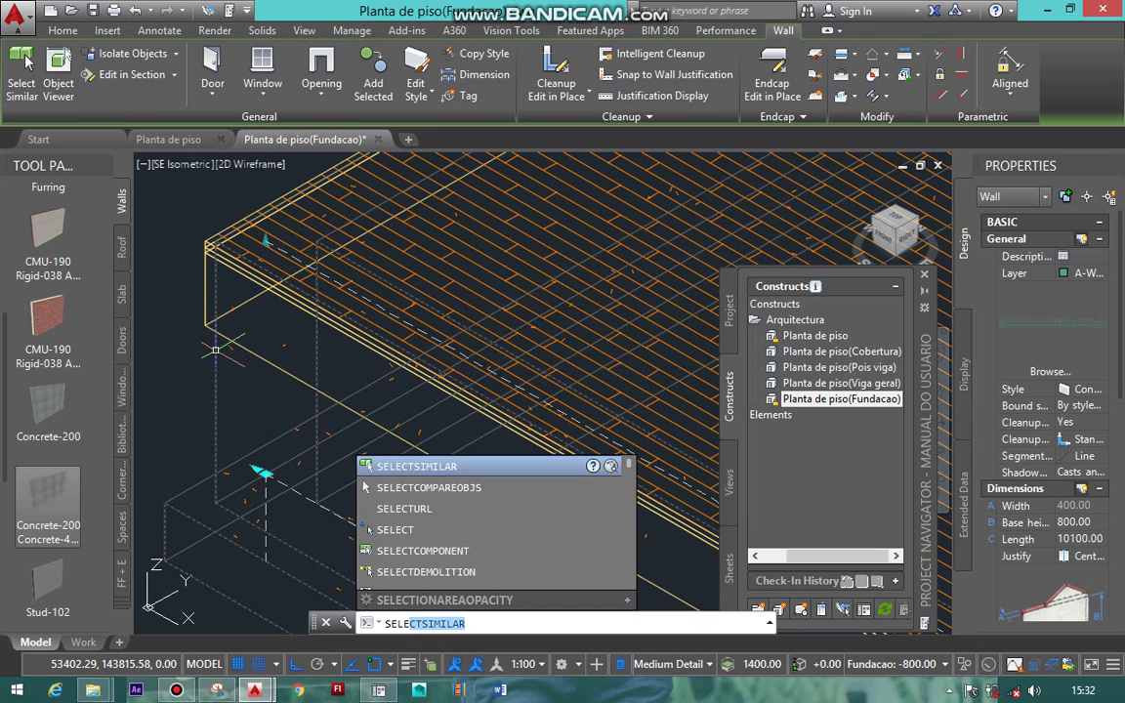
key(Return)
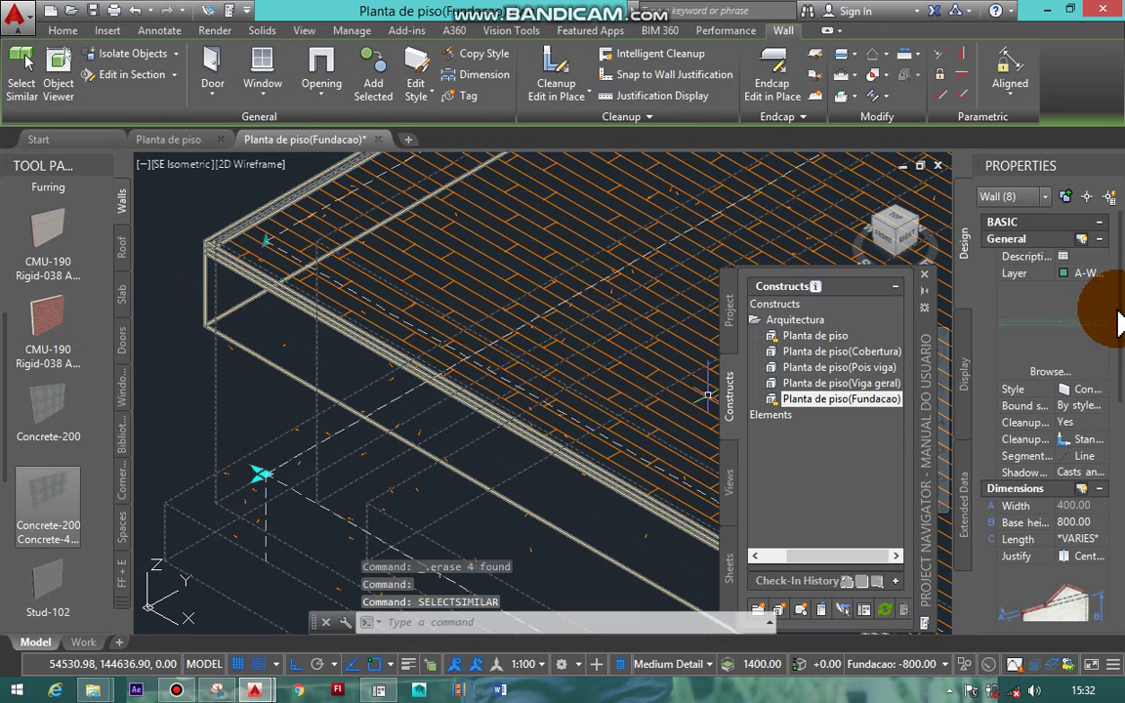
drag(1120, 304, 1121, 463)
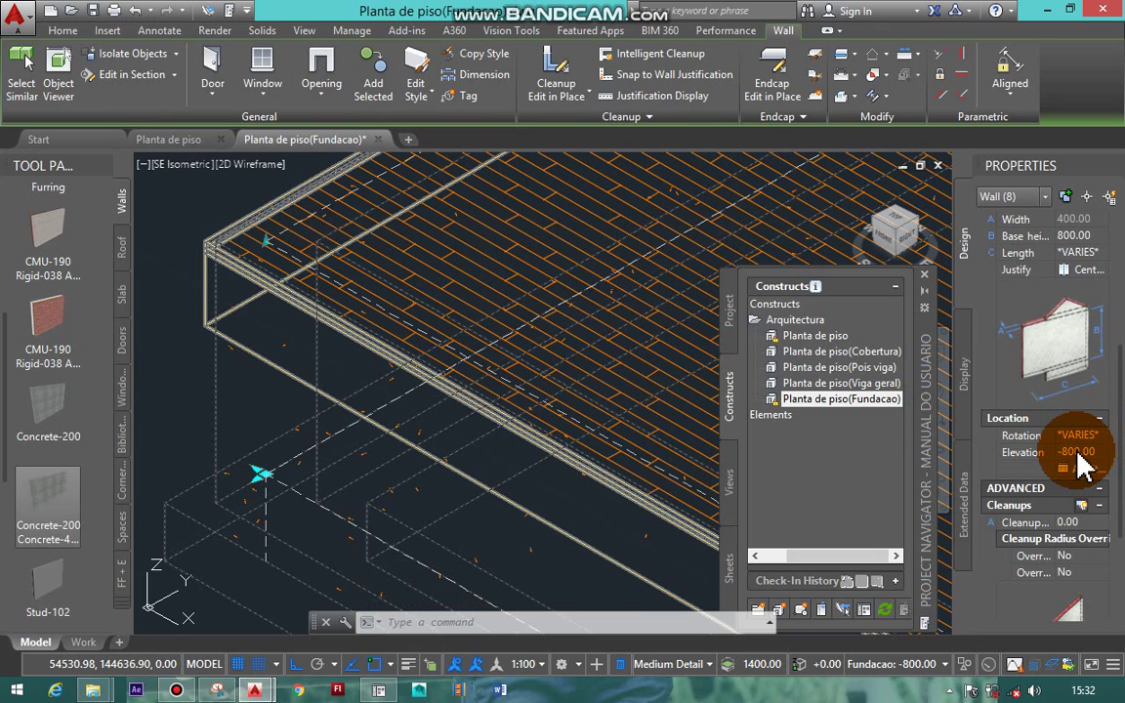